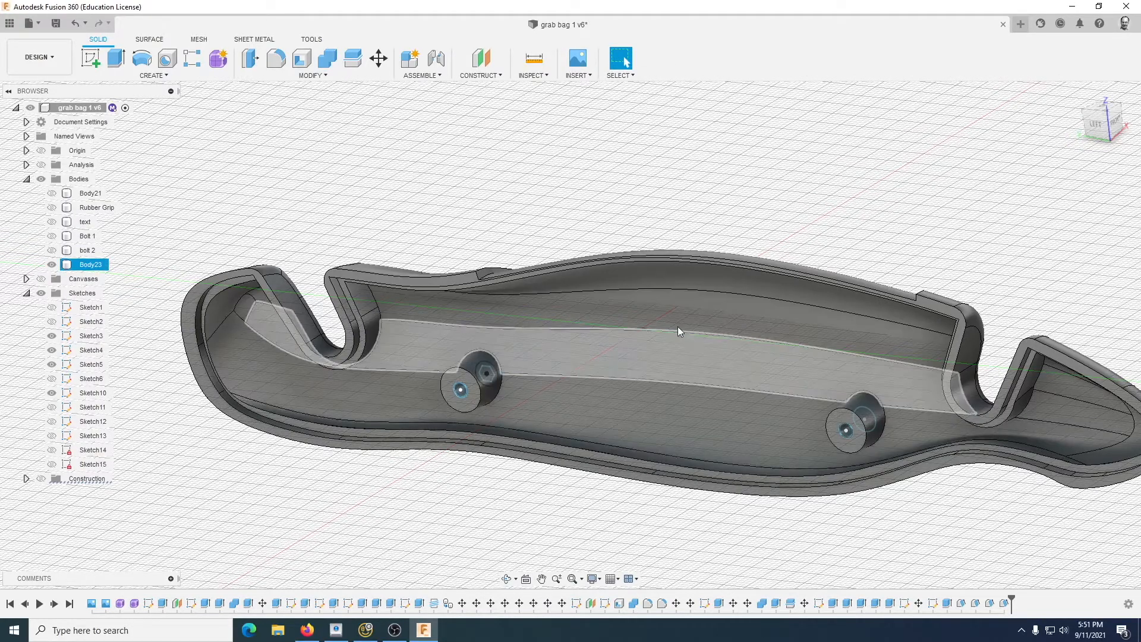
Step: Start a new sketch on the rim face of the open grip shell
left_click(1097, 126)
middle_click_drag(651, 278, 675, 214)
middle_click_drag(802, 200, 747, 226, "shift")
left_click(166, 76)
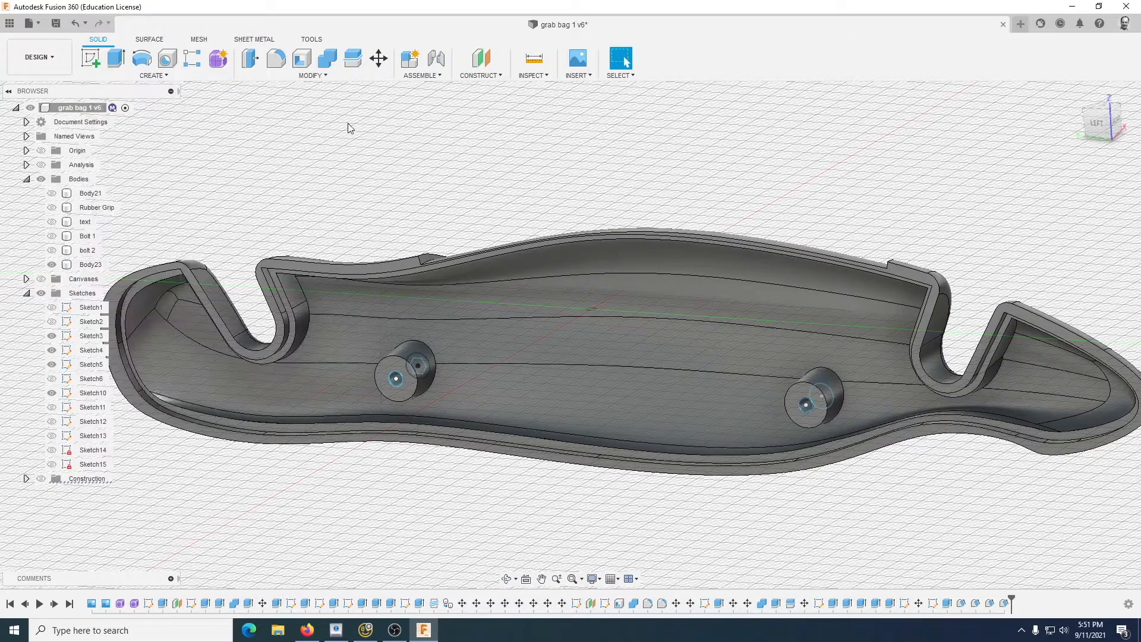
left_click(92, 58)
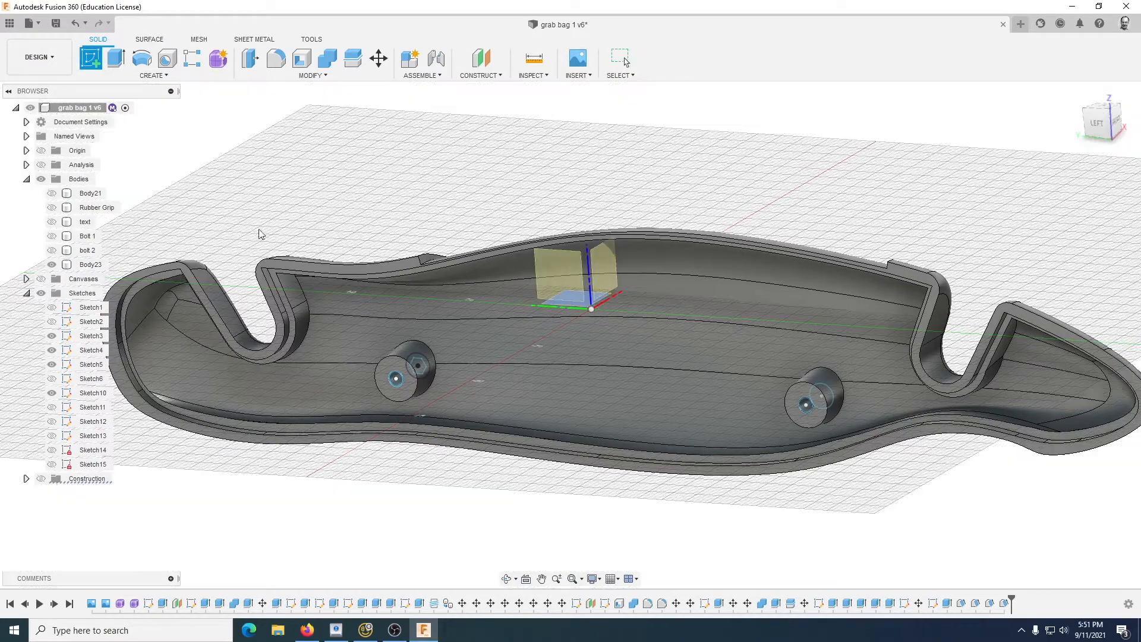
left_click(349, 274)
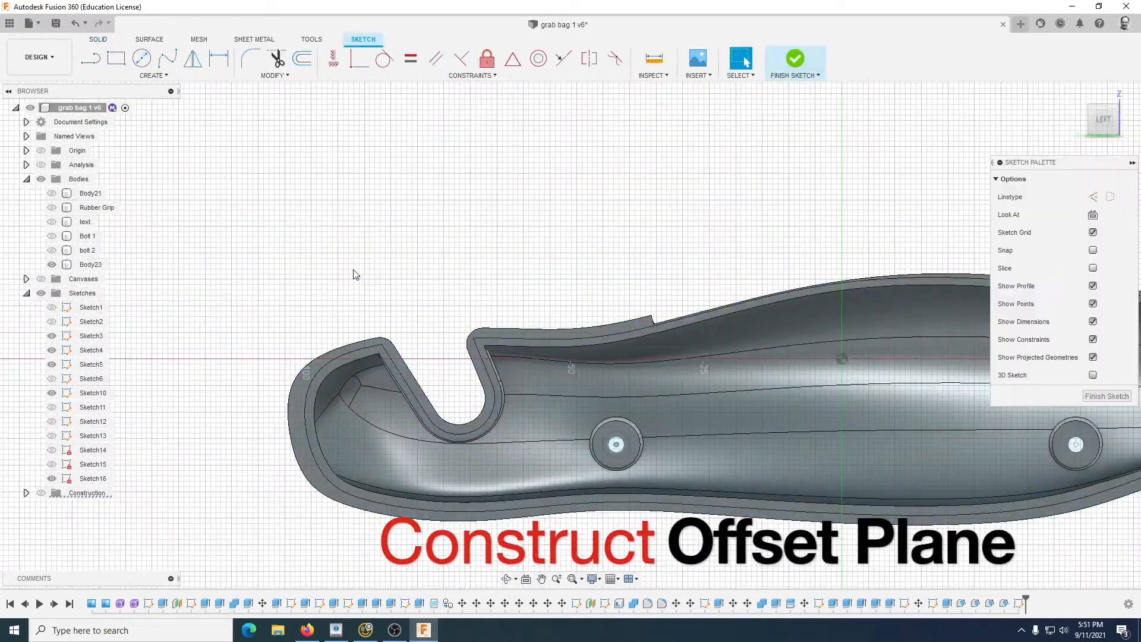
Step: Offset the end faces of both screw bosses by -2 mm with Press Pull
mouse_move(586, 281)
middle_mouse_down("shift")
mouse_move(529, 275)
mouse_move(520, 286)
middle_mouse_up("shift")
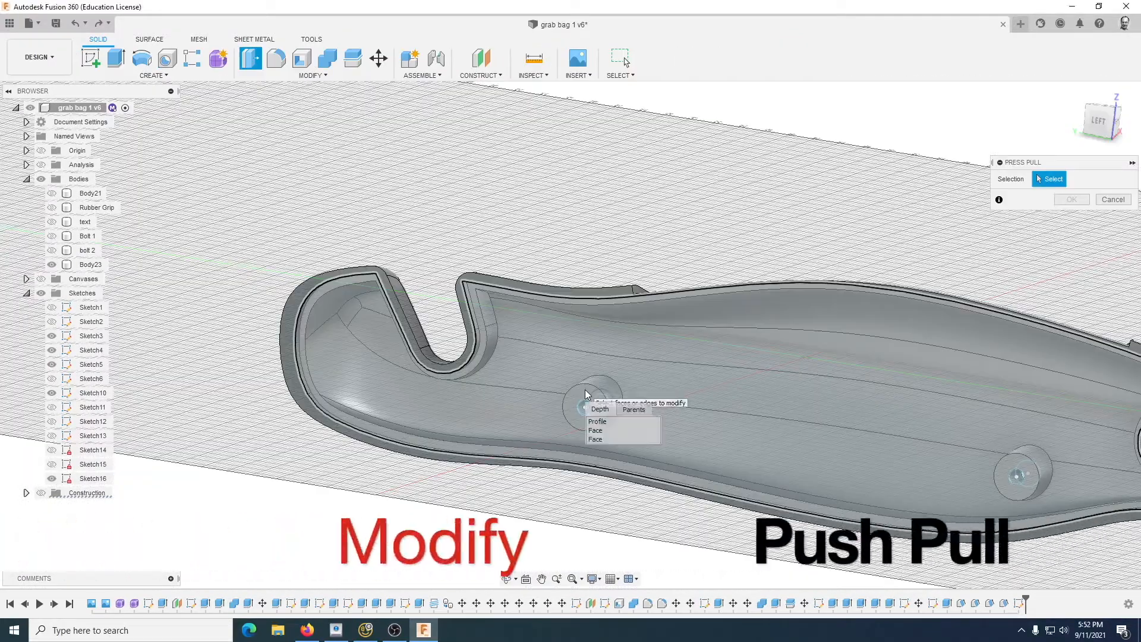
left_click(611, 430)
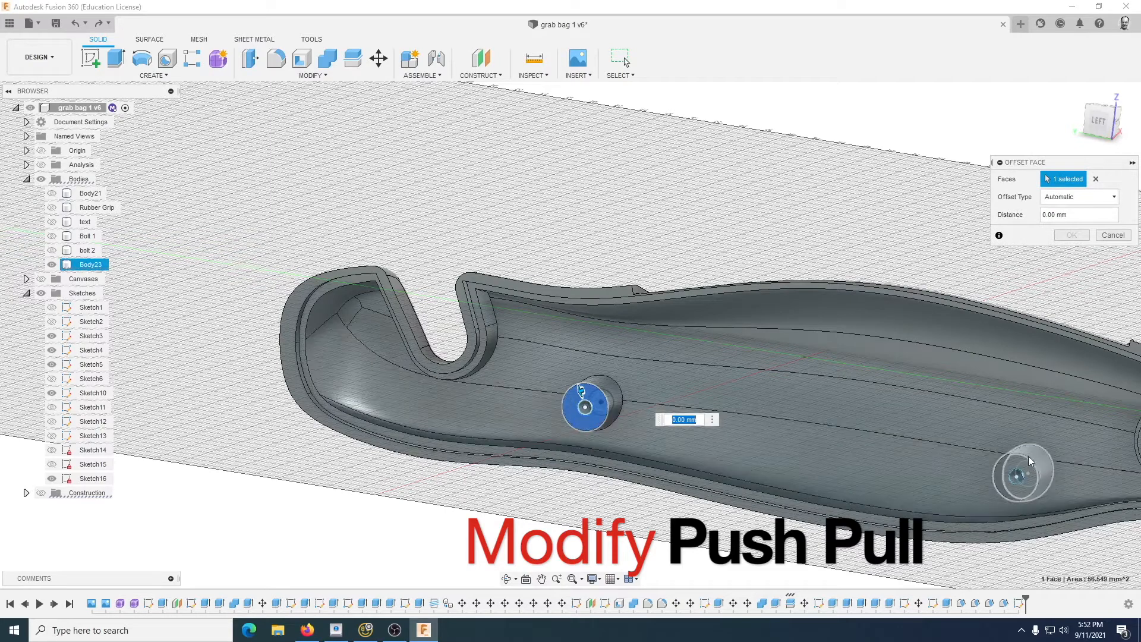
left_click(1016, 474)
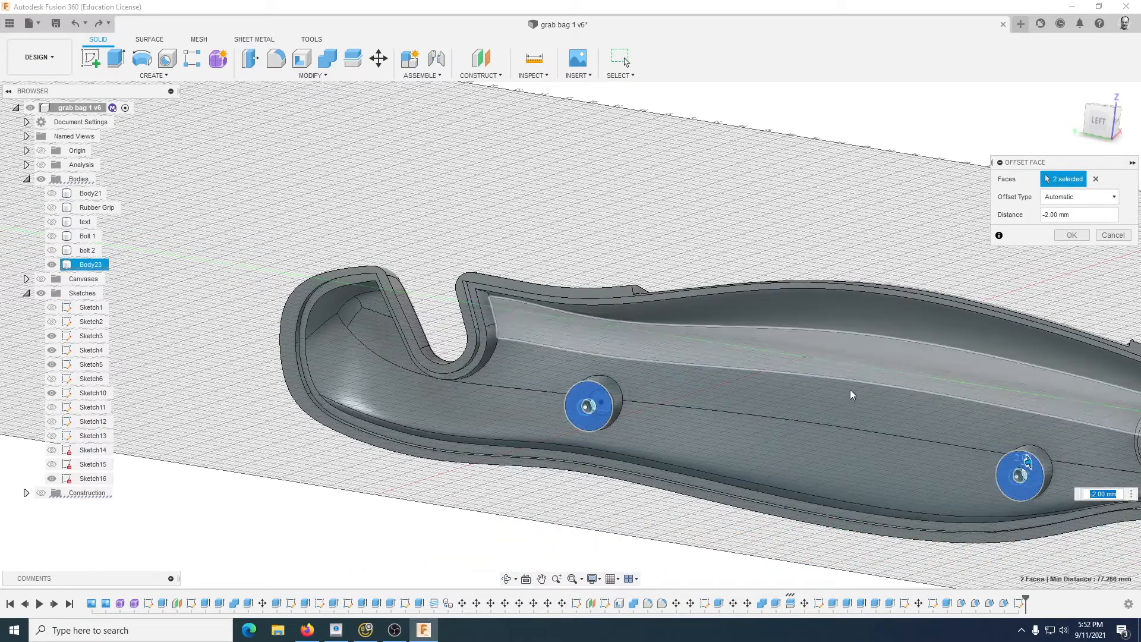
left_click(1079, 237)
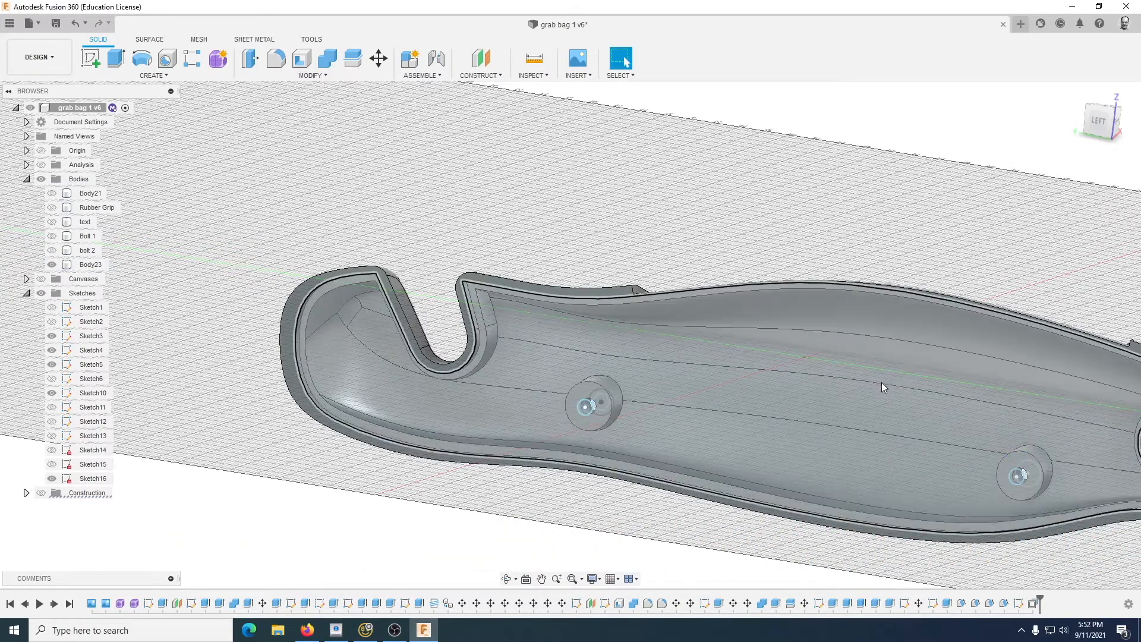
Step: Start a second sketch across the open shell and draw a line from below the left notch to the lower wall
middle_click_drag(751, 393, 390, 303, "shift")
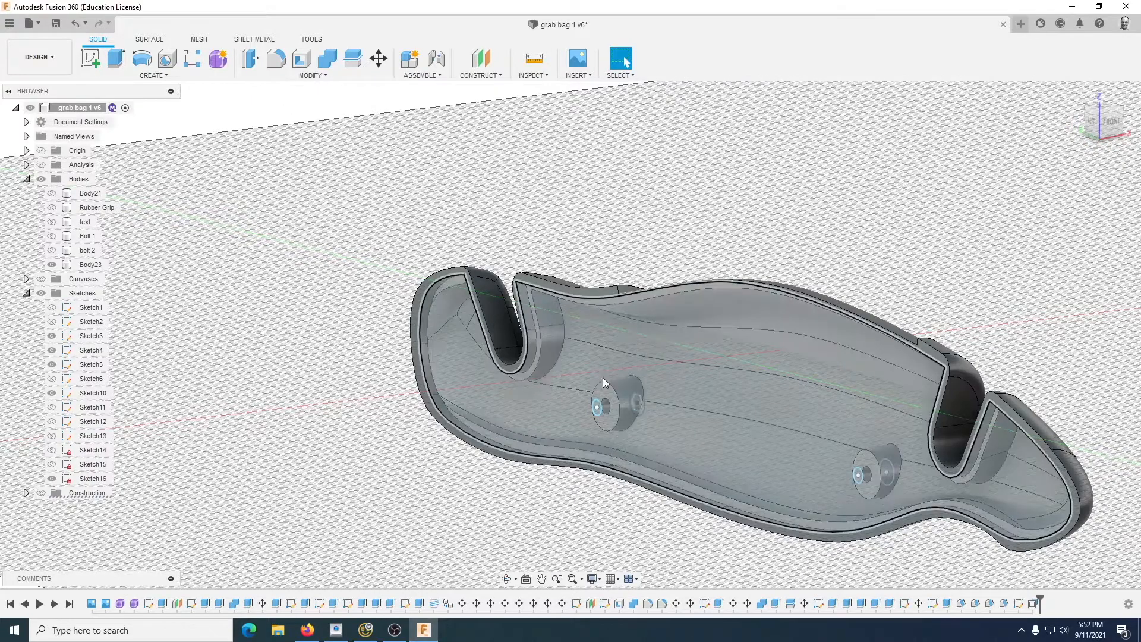
scroll(642, 386, "up", 3)
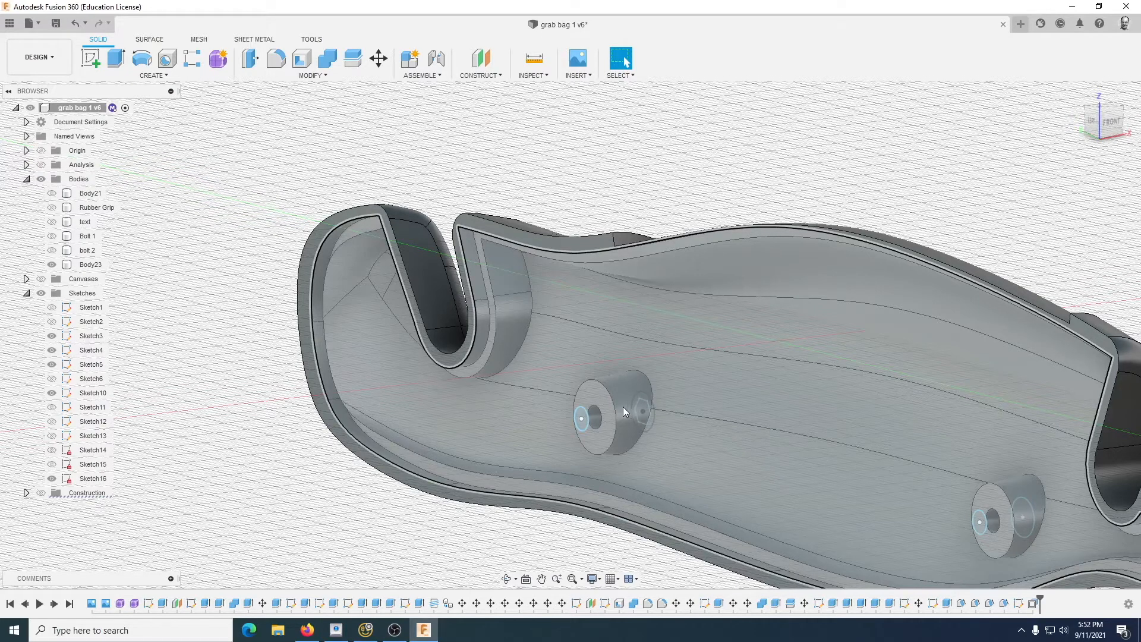
left_click(665, 315)
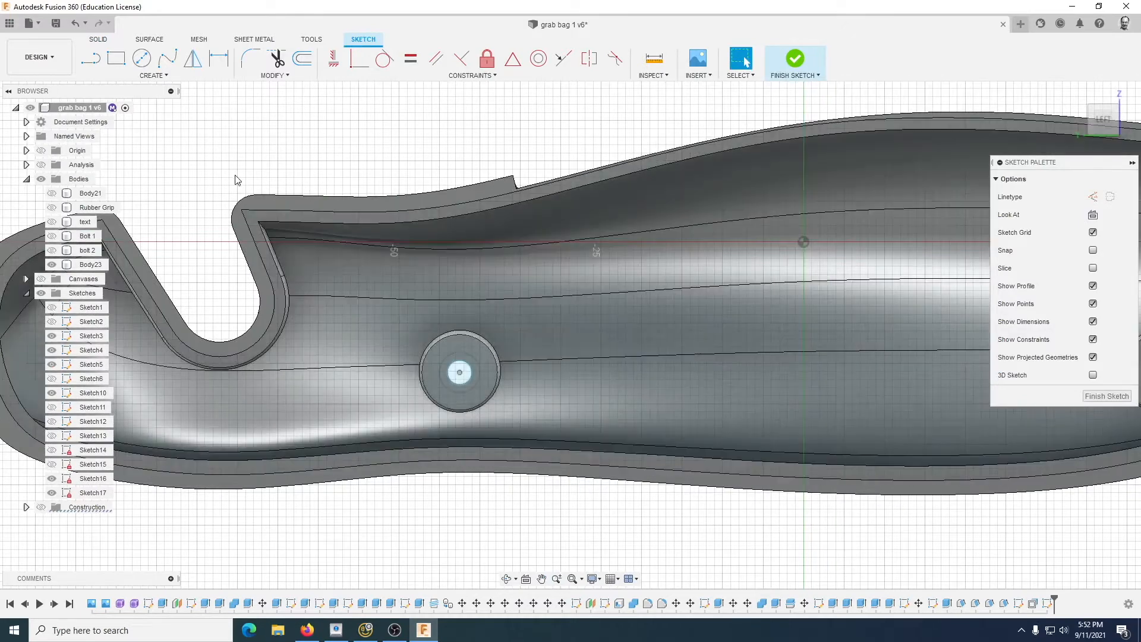
left_click(92, 66)
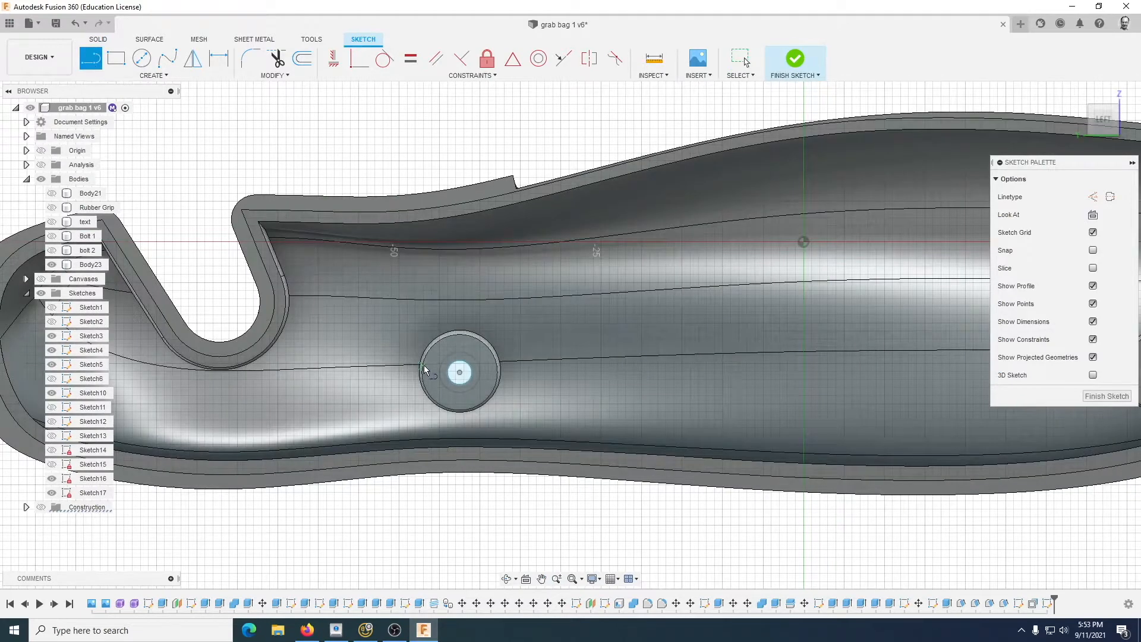
left_click(228, 362)
double_click(263, 461)
Step: Sketch lines joining each boss to the upper and lower walls, add one below the right notch, and finish the sketch
left_click(440, 216)
double_click(458, 337)
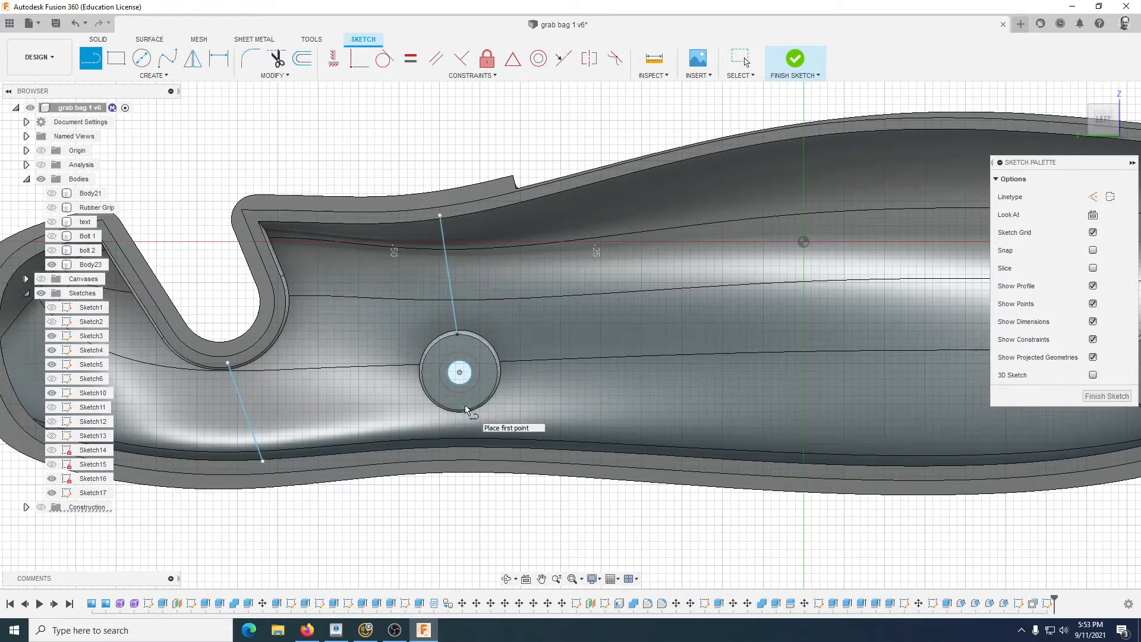
left_click(472, 451)
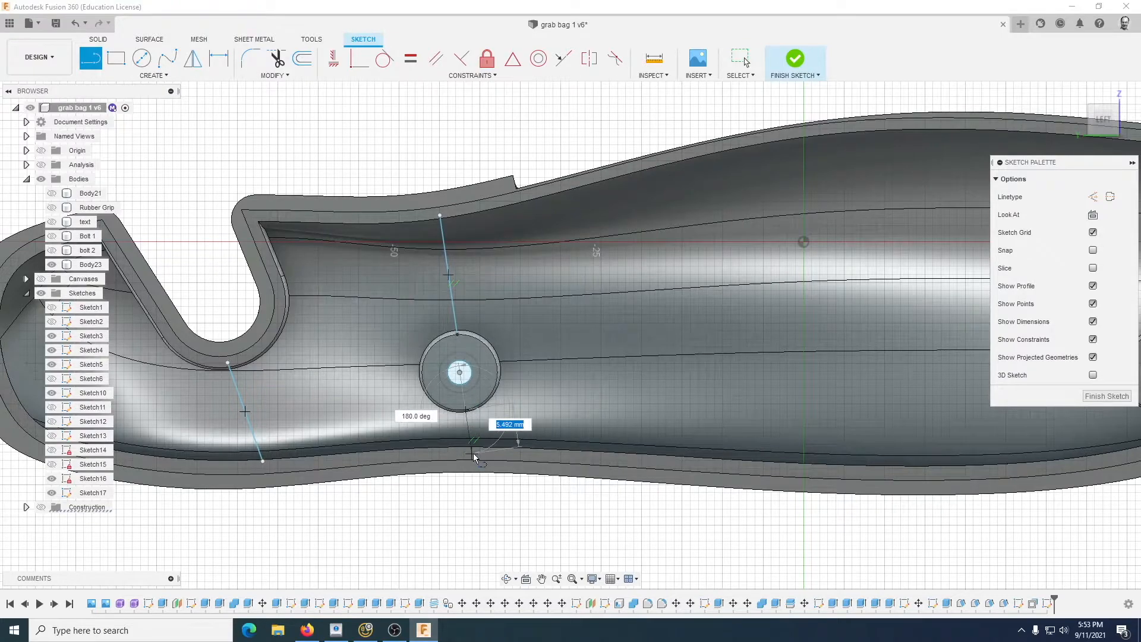
middle_click_drag(630, 378, 512, 388)
scroll(512, 389, "down", 3)
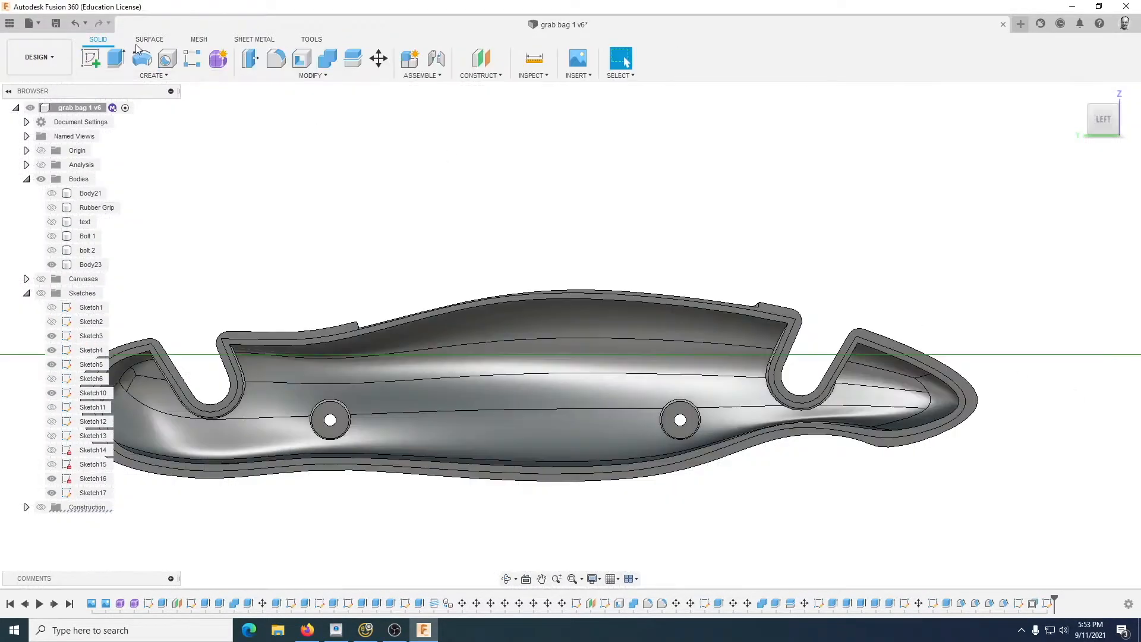
Step: Show the sketches and create symmetric 1 mm webs from the lines at the left notch and left boss
left_click(153, 75)
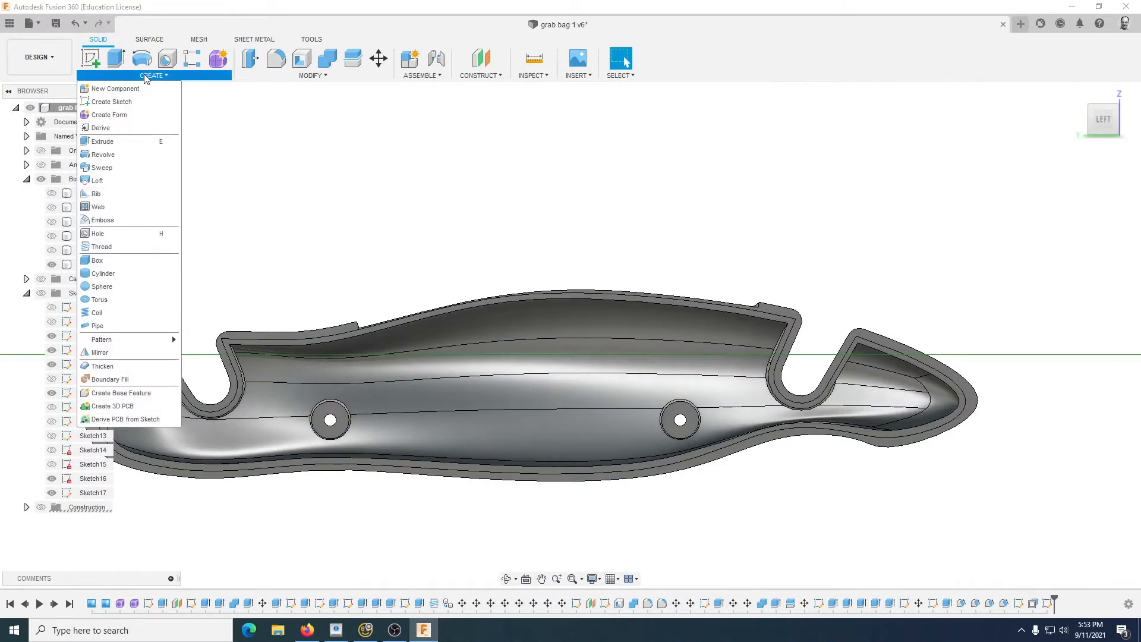
left_click(101, 204)
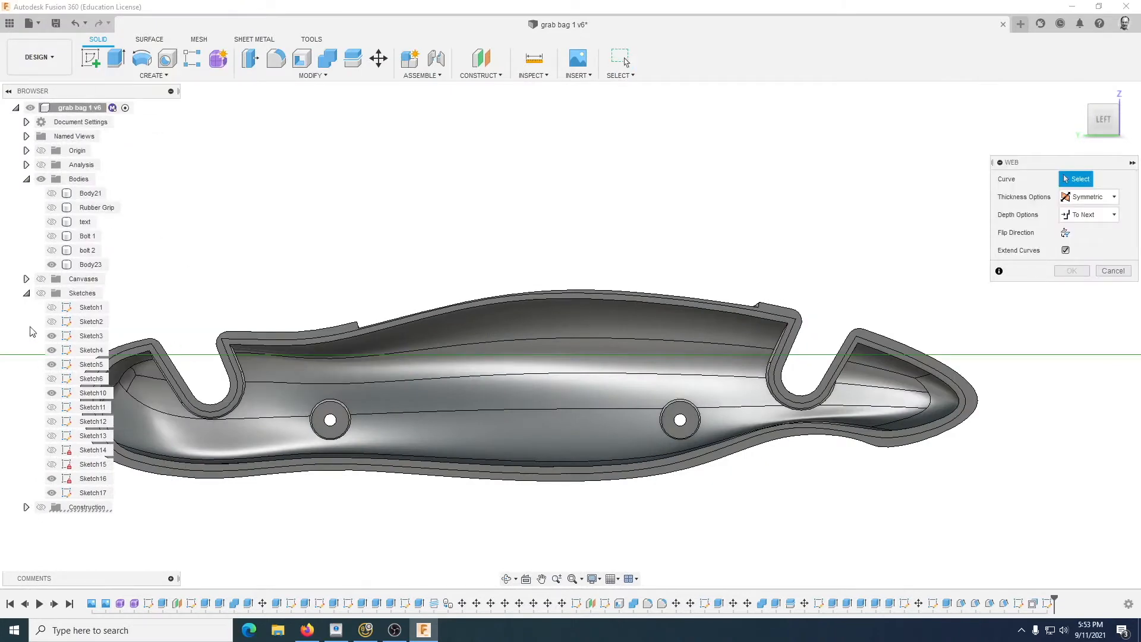
left_click(42, 294)
left_click(226, 450)
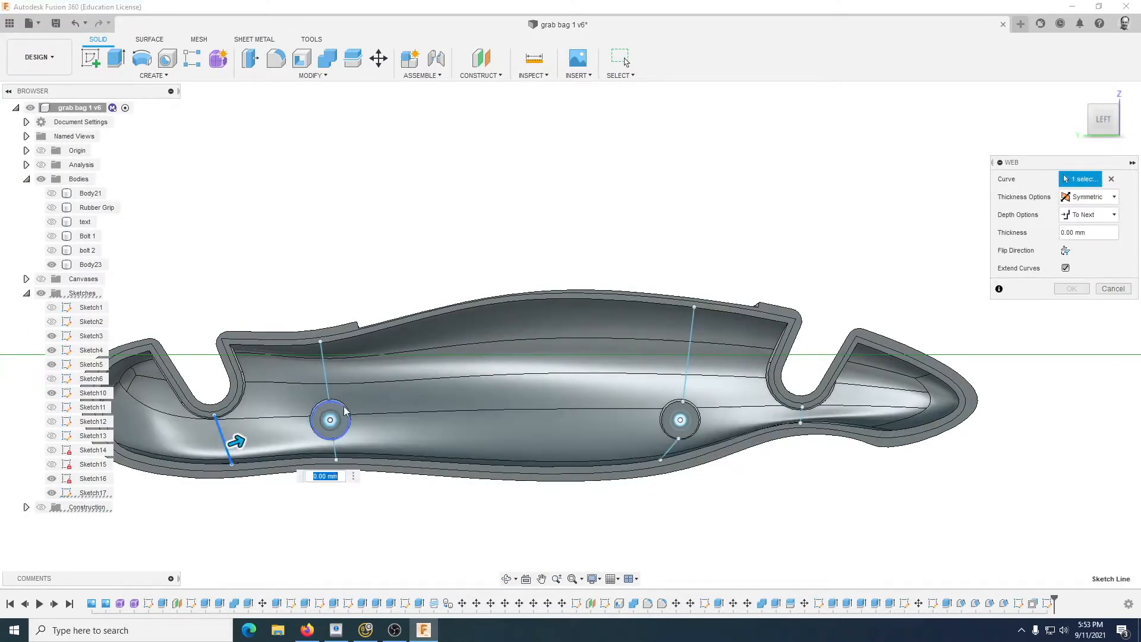
left_click(341, 431)
left_click(334, 454)
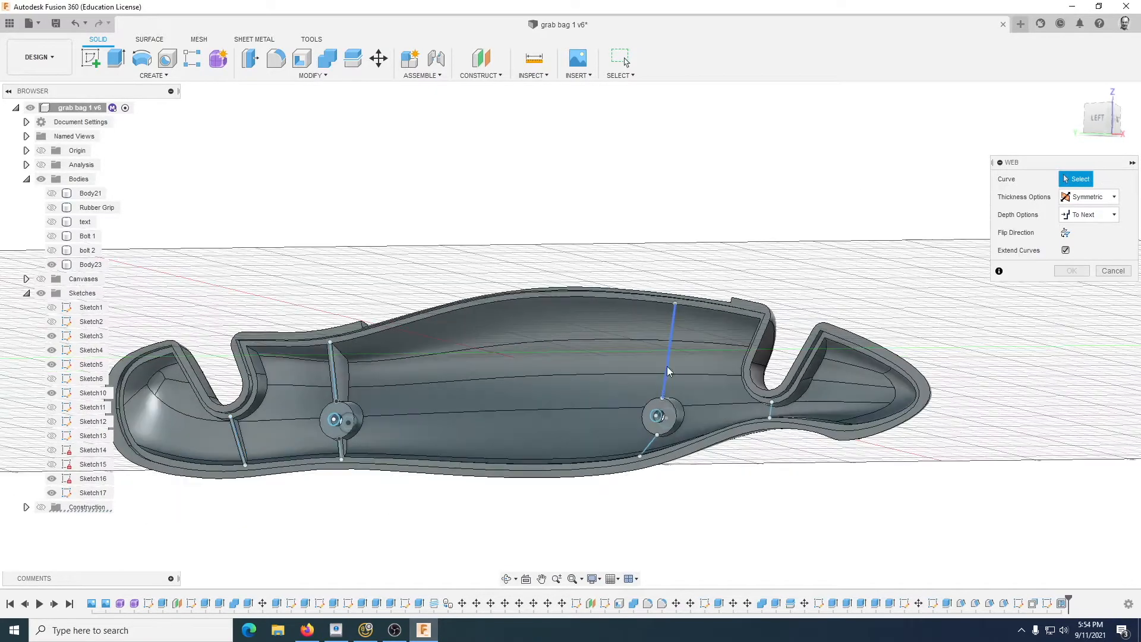
Step: Create symmetric 1 mm webs from the lines at the right boss and below the right notch
left_click(670, 380)
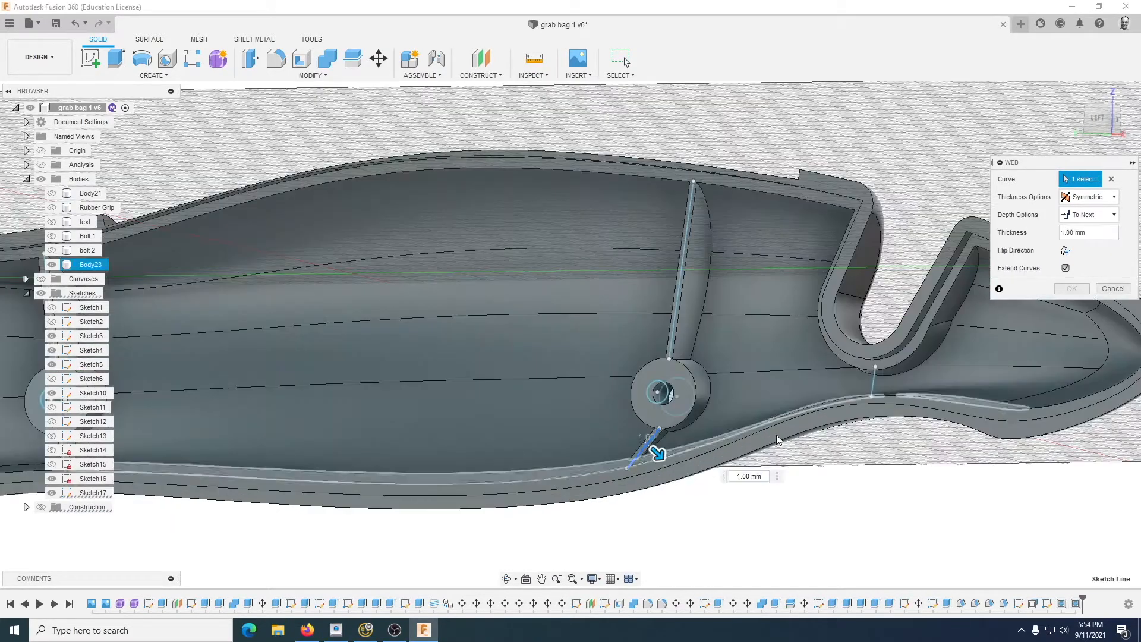
left_click(873, 381)
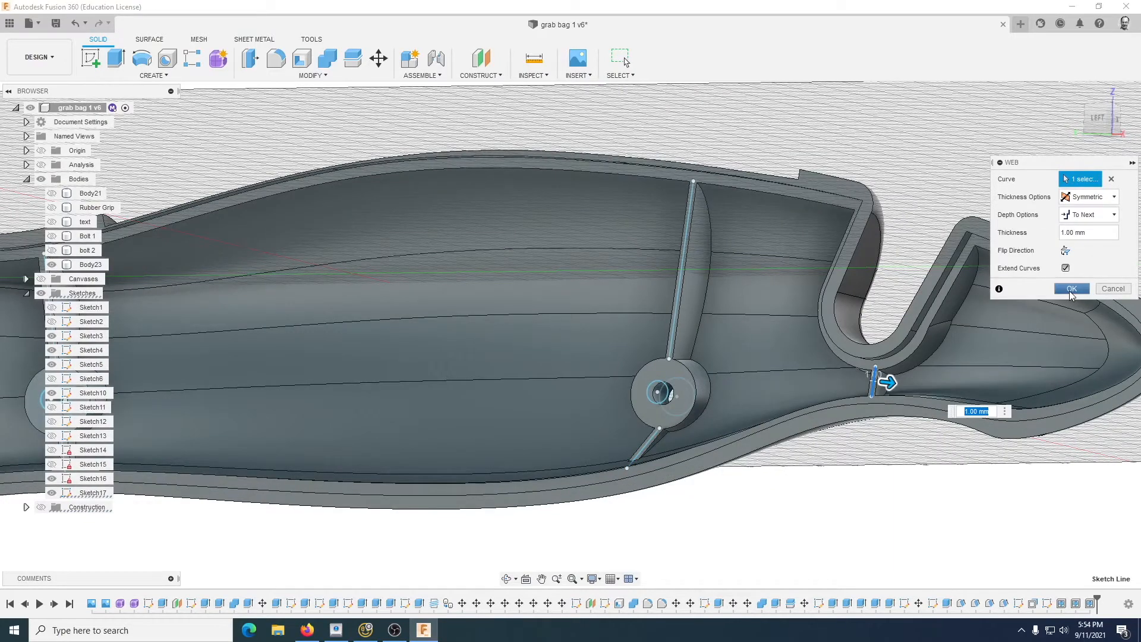
left_click(1072, 289)
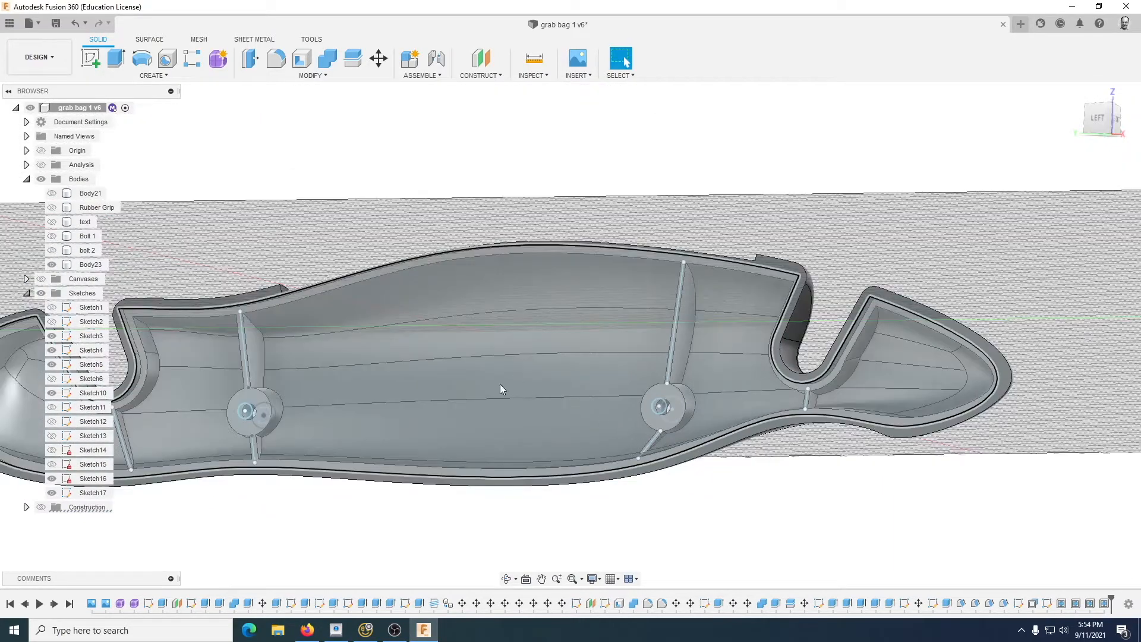
Step: Show the draft analysis and examine the side faces of the new webs
middle_click_drag(494, 400, 591, 406, "shift")
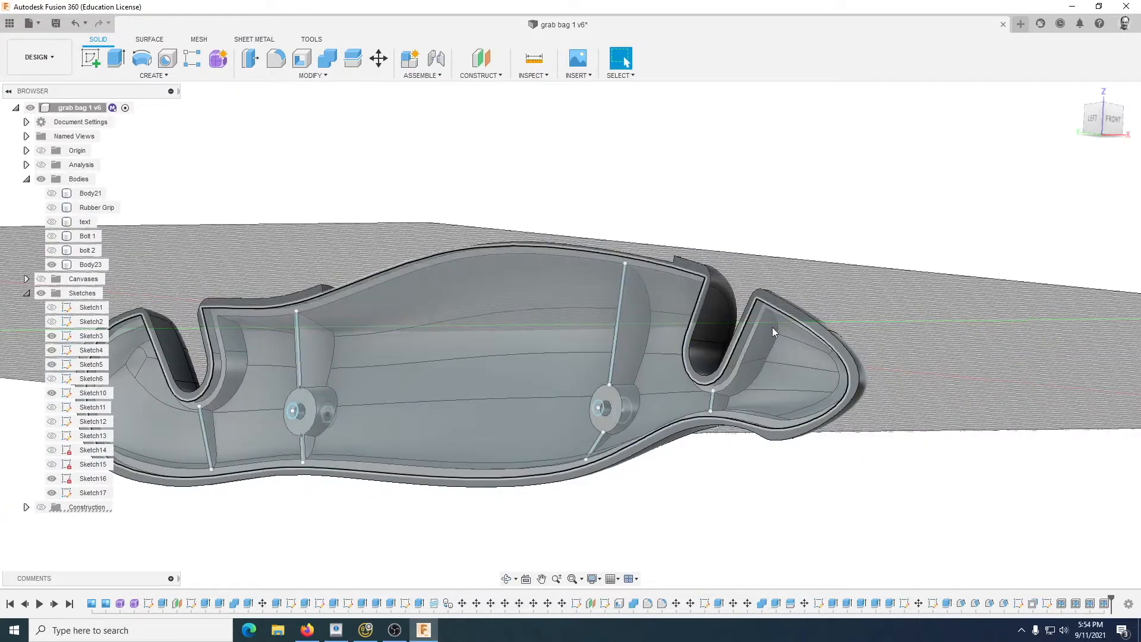
middle_click_drag(477, 391, 269, 255, "shift")
left_click(41, 165)
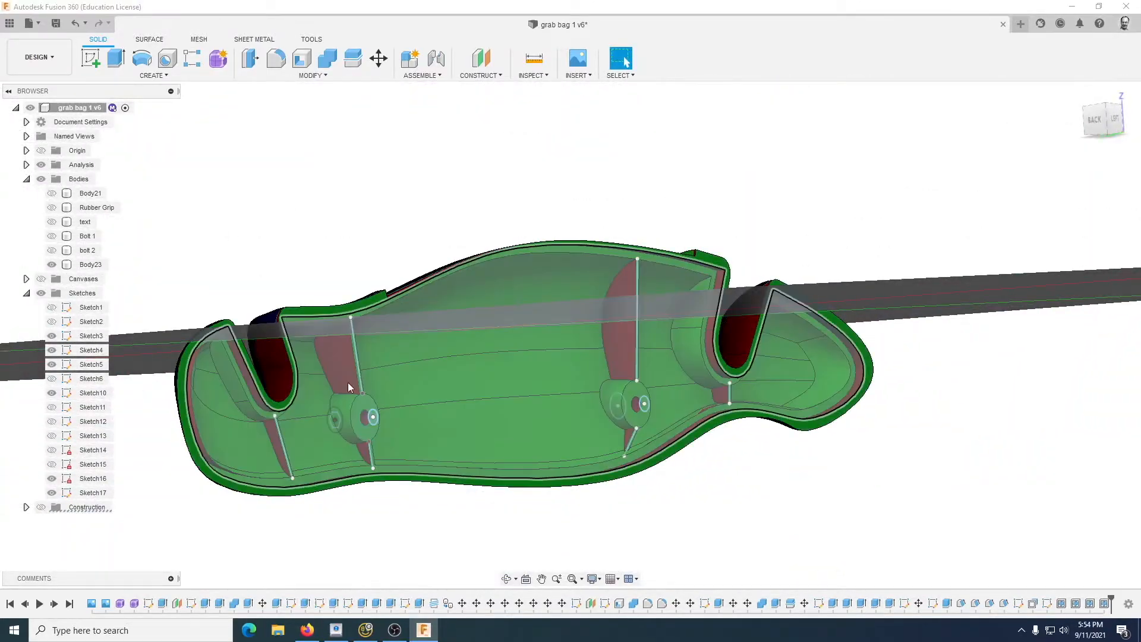
middle_click_drag(463, 363, 502, 383, "shift")
Step: Draft both side faces of the web above the right boss by 5 degrees, using the web and boss end face as pull direction
left_click(289, 75)
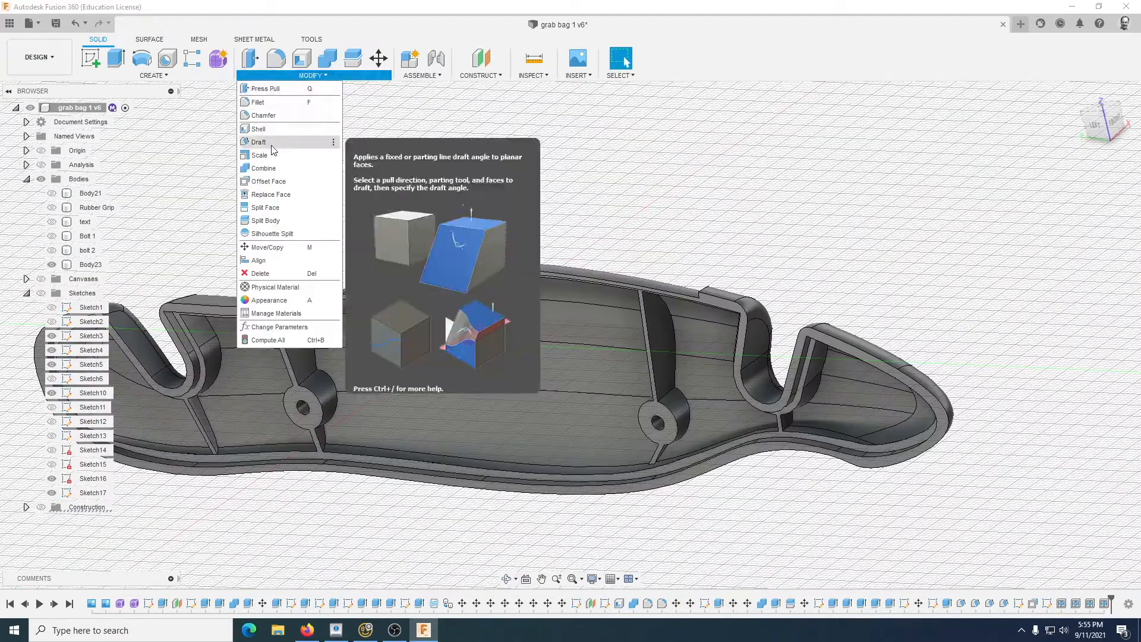
left_click(272, 142)
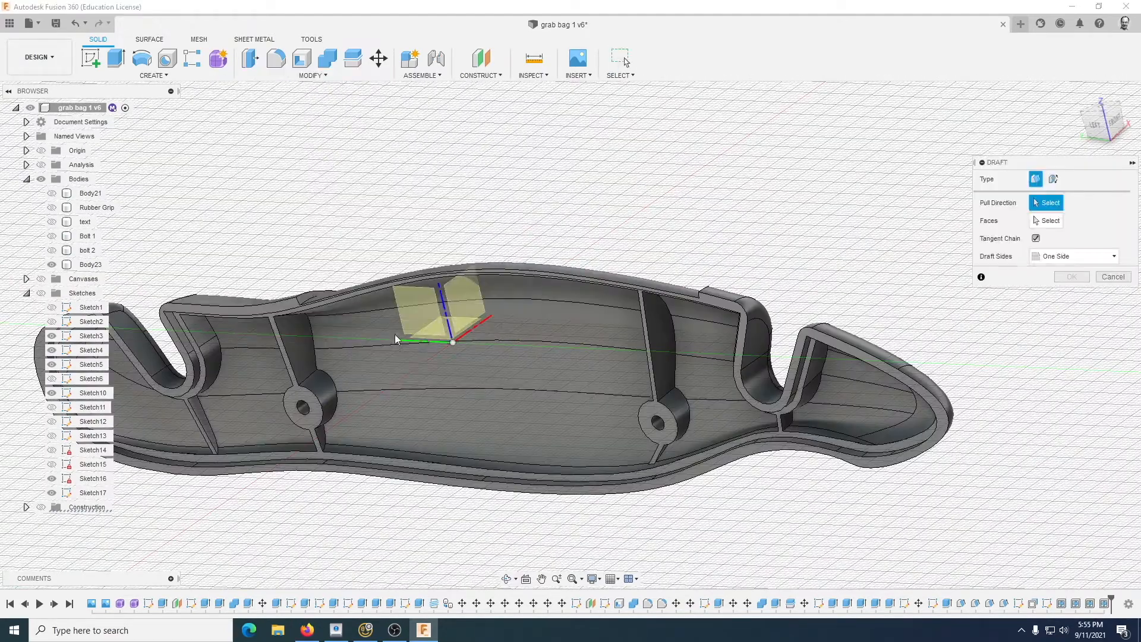
left_click(665, 418)
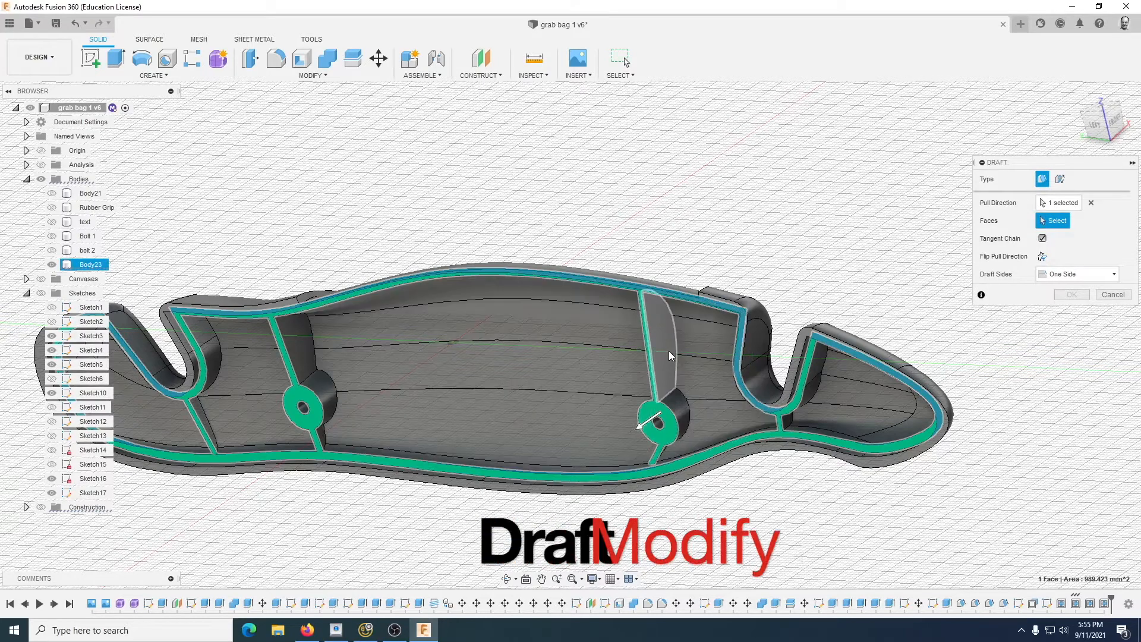
left_click(666, 377)
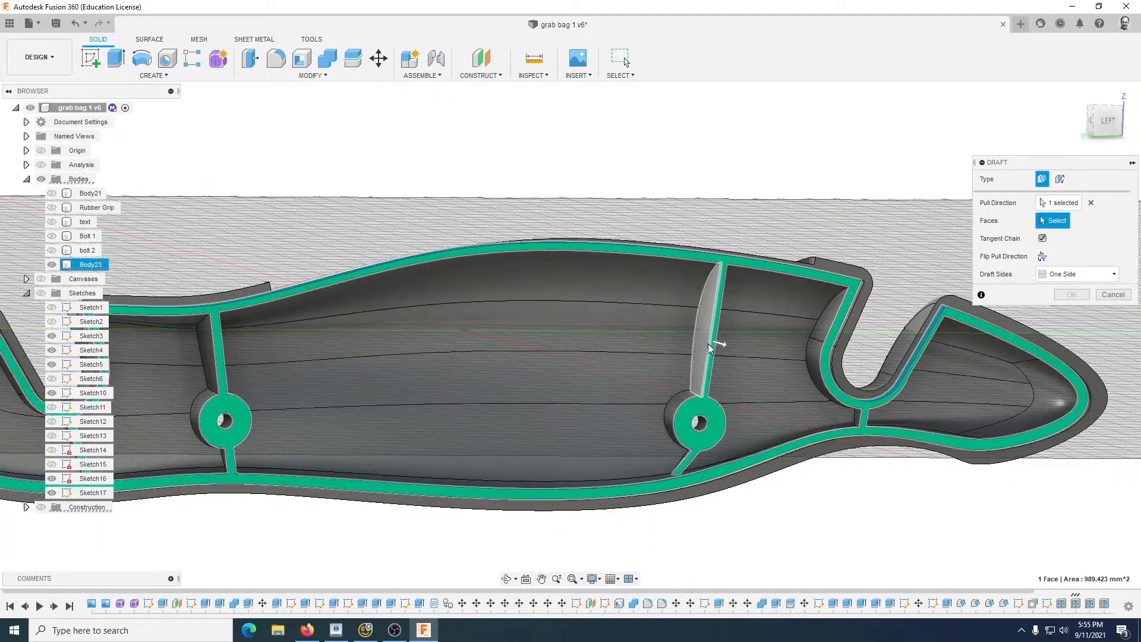
left_click(710, 347)
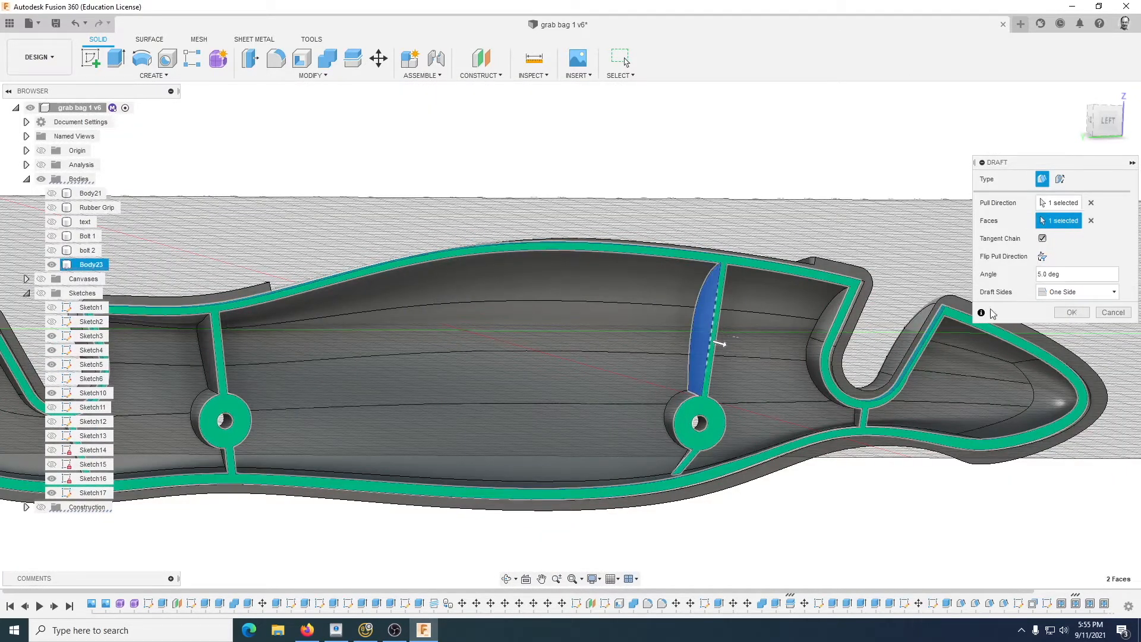
left_click(1072, 312)
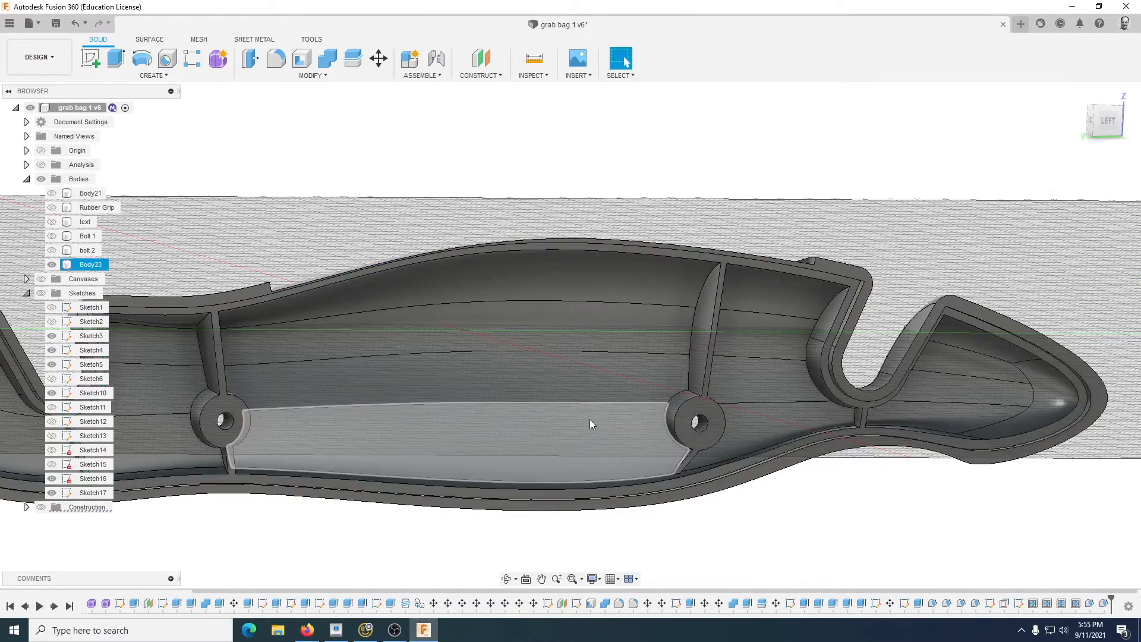
Step: Display the draft analysis again and inspect the draft on the web faces
left_click(40, 165)
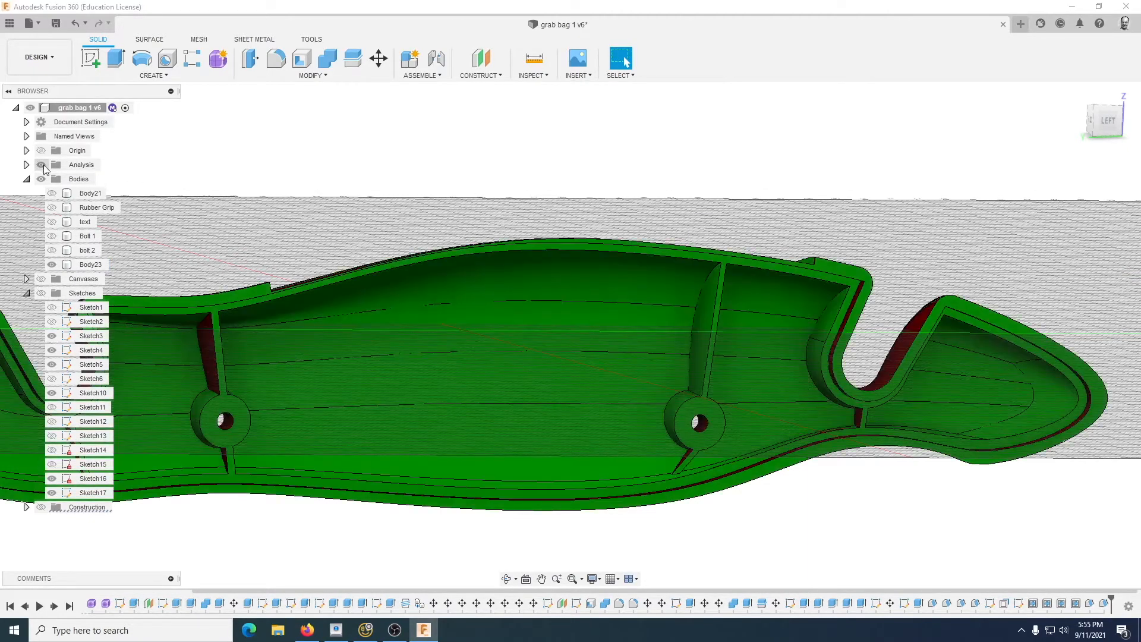
middle_click_drag(348, 382, 434, 364, "shift")
scroll(259, 364, "up", 3)
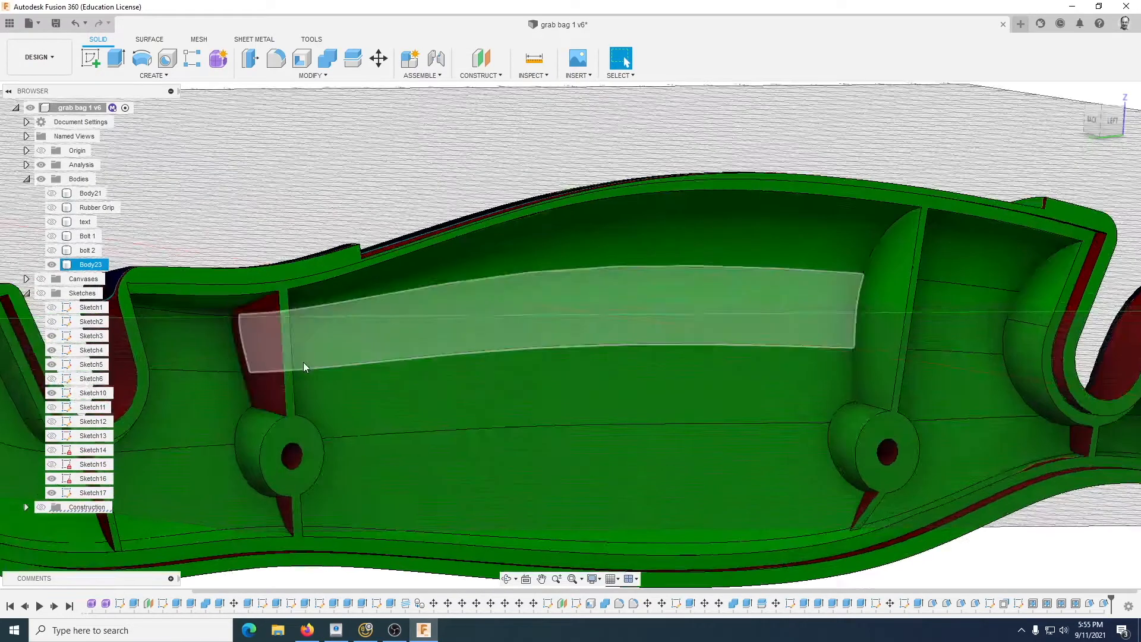
Step: Draft the left side face of the web above the left boss, with the web's end face as pull direction
right_click(319, 225)
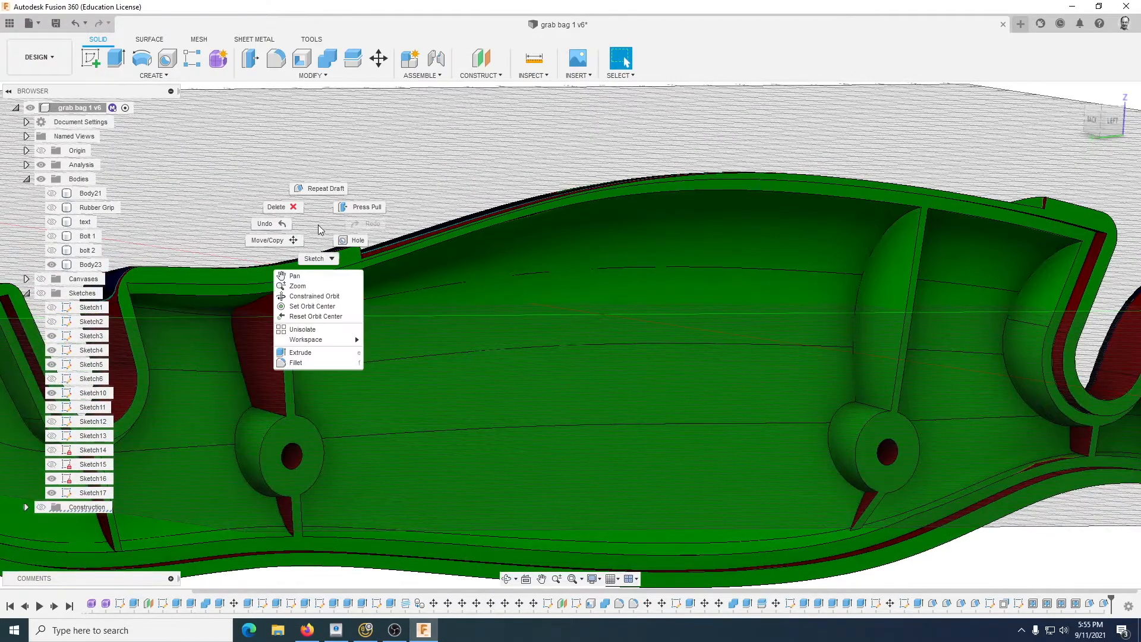
left_click(310, 188)
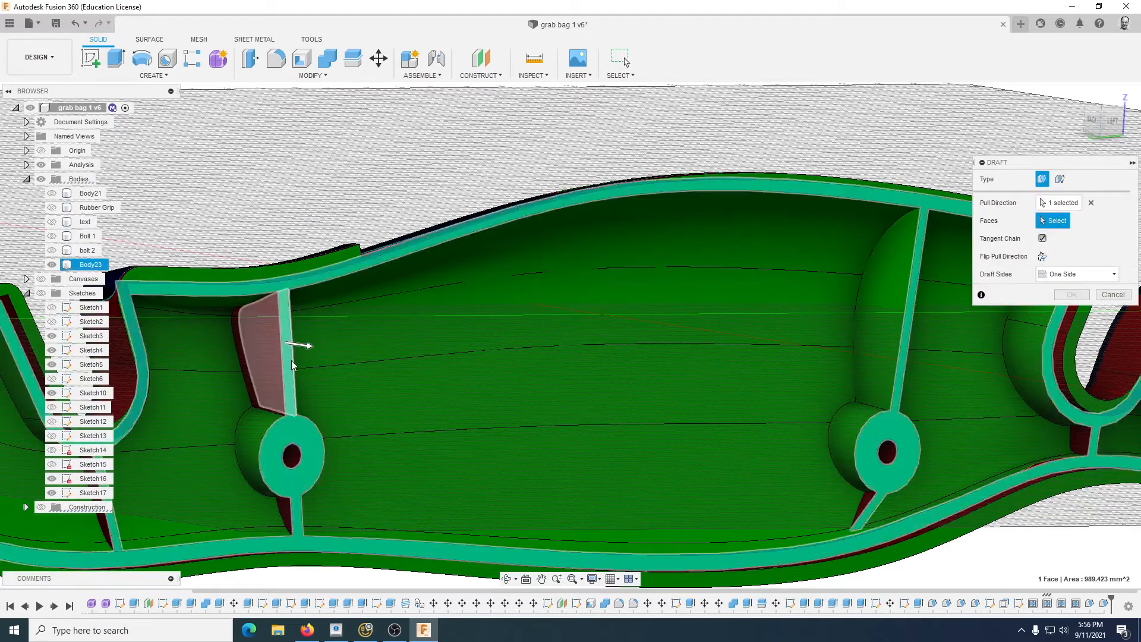
left_click(262, 357)
left_click(1072, 315)
Step: Draft the right side face of the web above the left boss, using the web's end face as pull direction
middle_click_drag(547, 400, 440, 397, "shift")
right_click(304, 245)
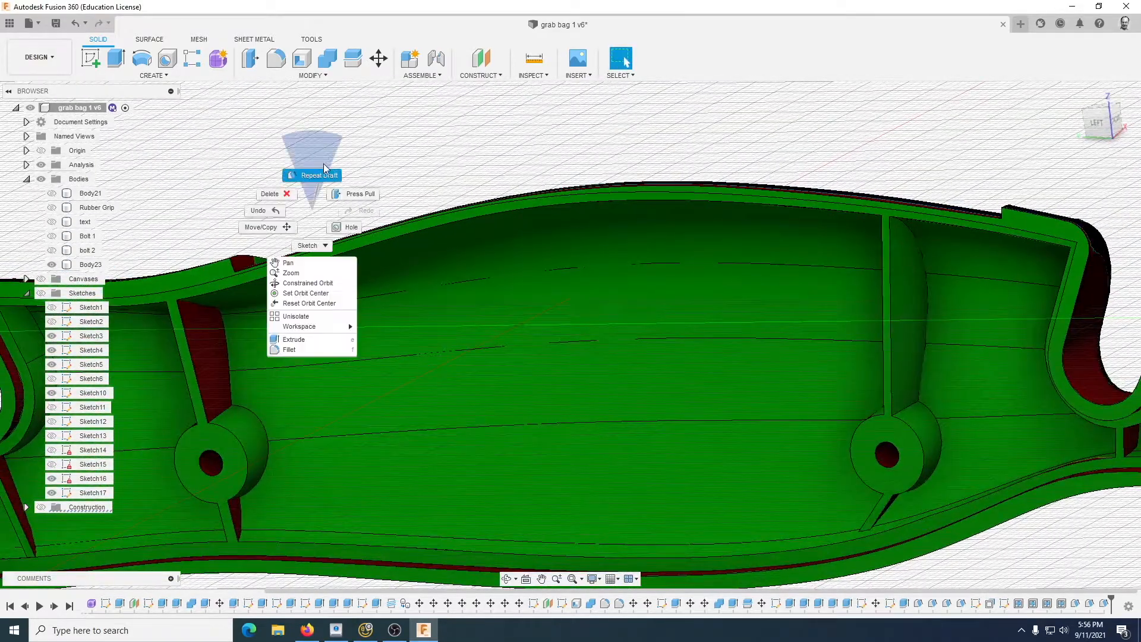
left_click(316, 176)
left_click(193, 368)
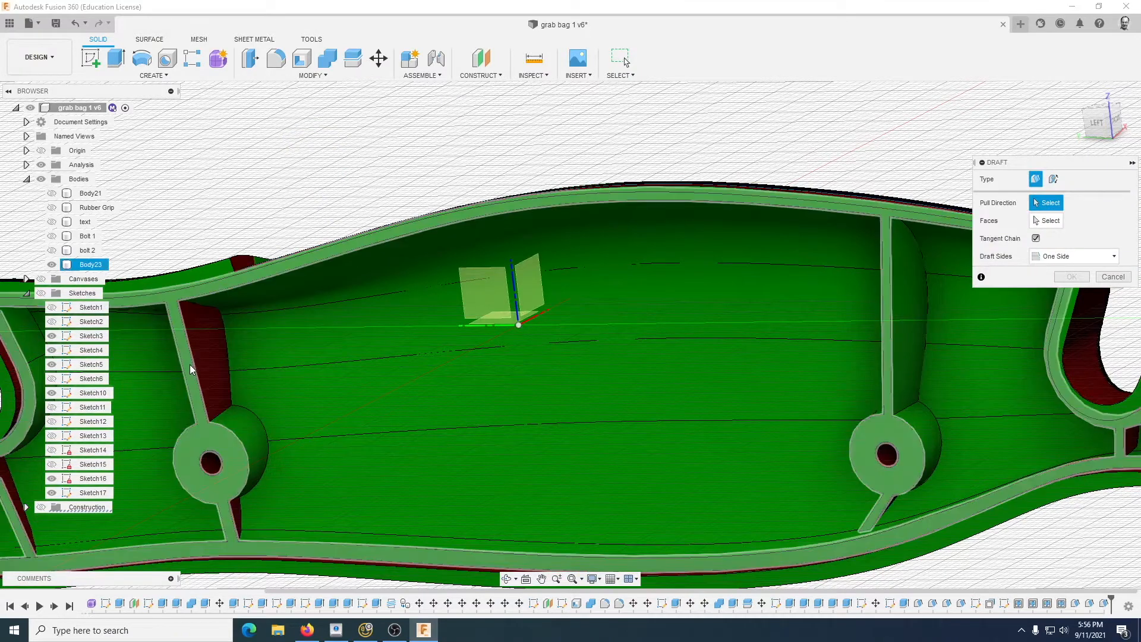
left_click(211, 351)
left_click(1070, 313)
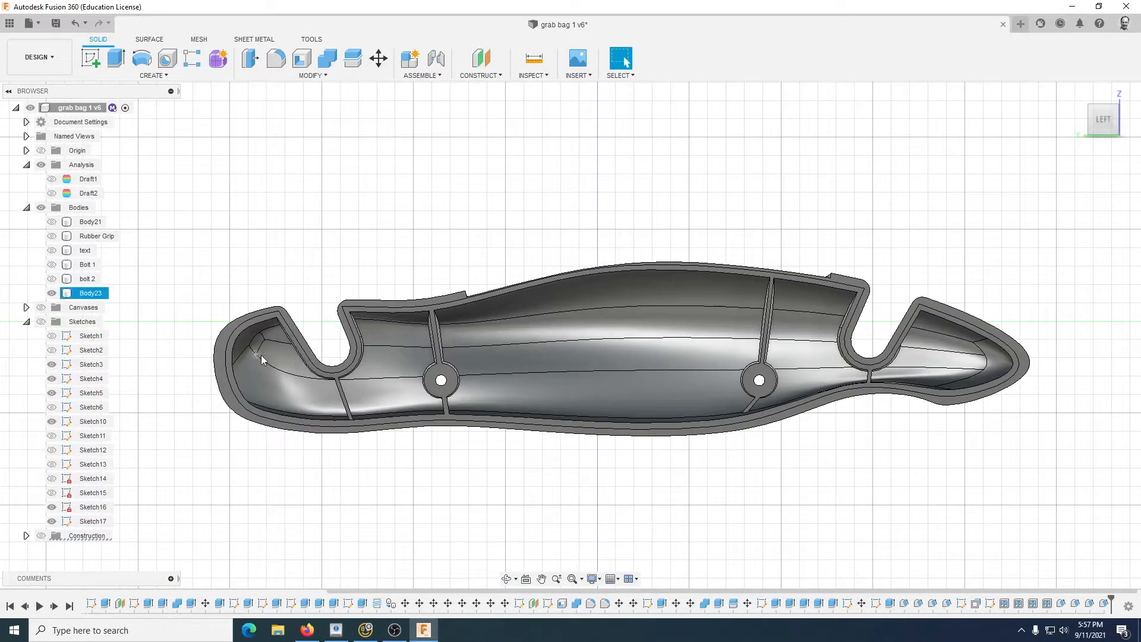
Step: Show Body21 beside the ribbed half and save the design with the version description "User Saved"
left_click(52, 221)
middle_click_drag(326, 253, 625, 61, "shift")
middle_click_drag(452, 261, 359, 259, "shift")
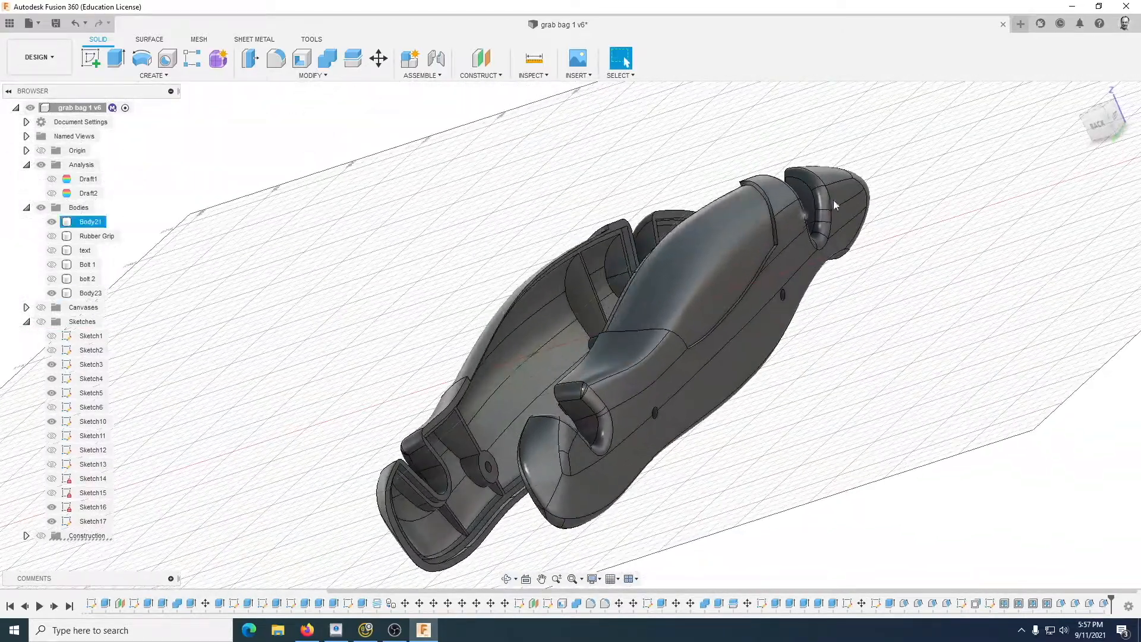
left_click(1109, 124)
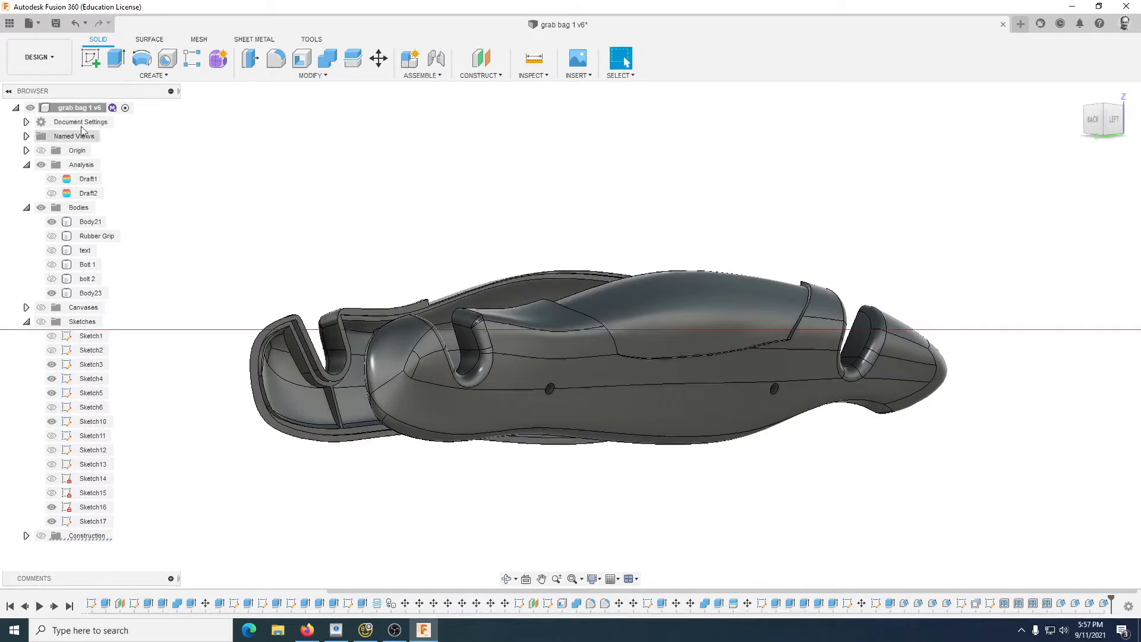
left_click(56, 22)
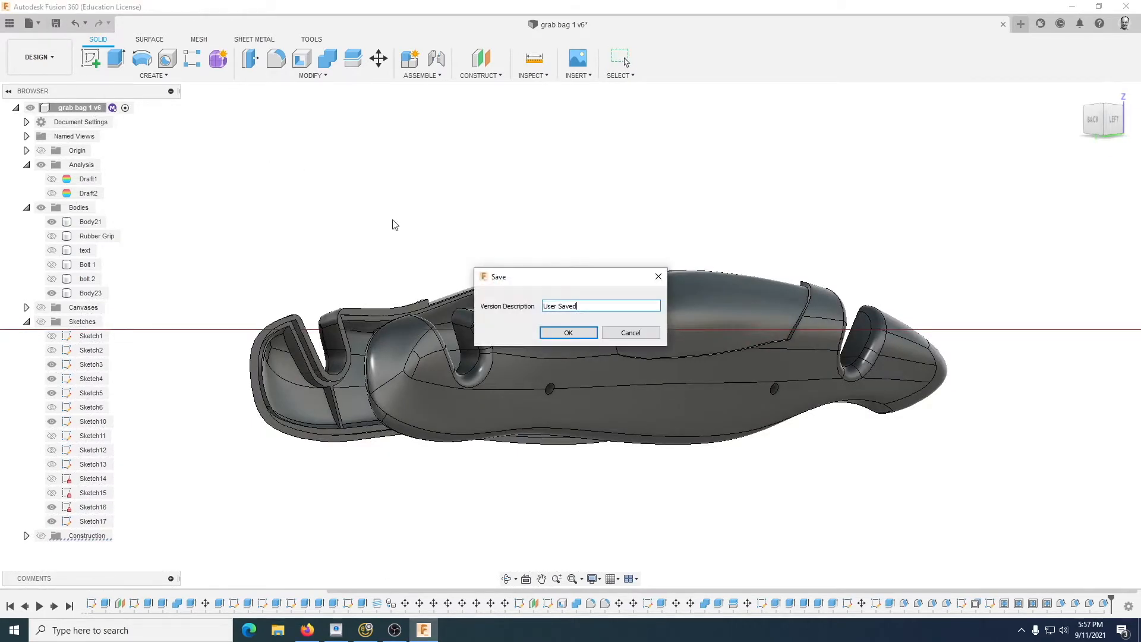
left_click(568, 334)
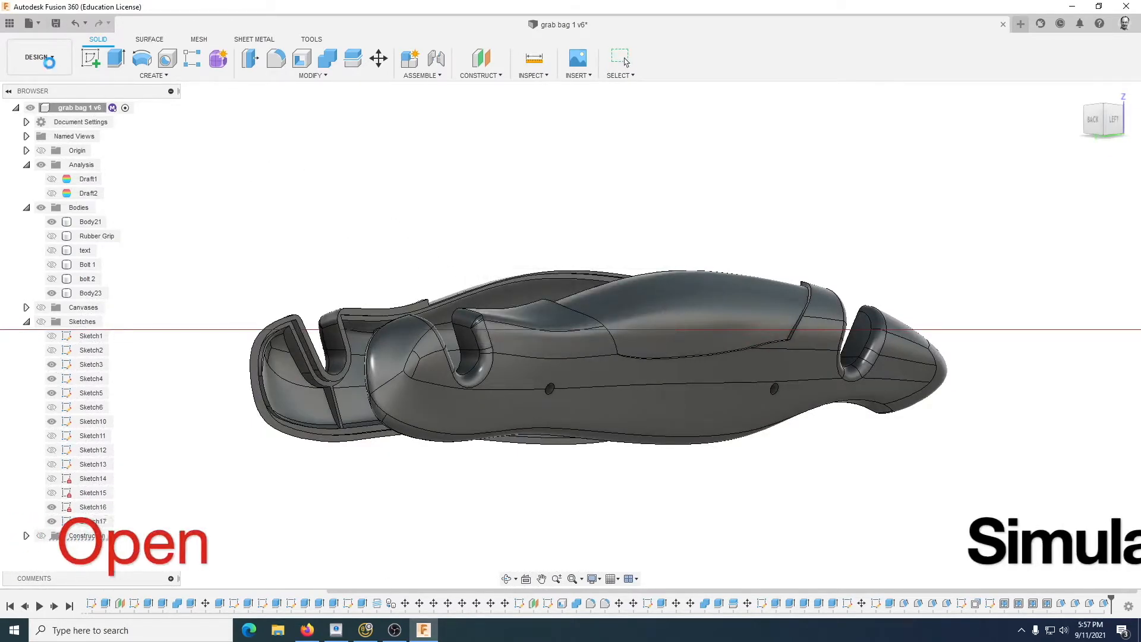
Step: Switch to the Simulation workspace and create a Static Stress study for the design
left_click(51, 62)
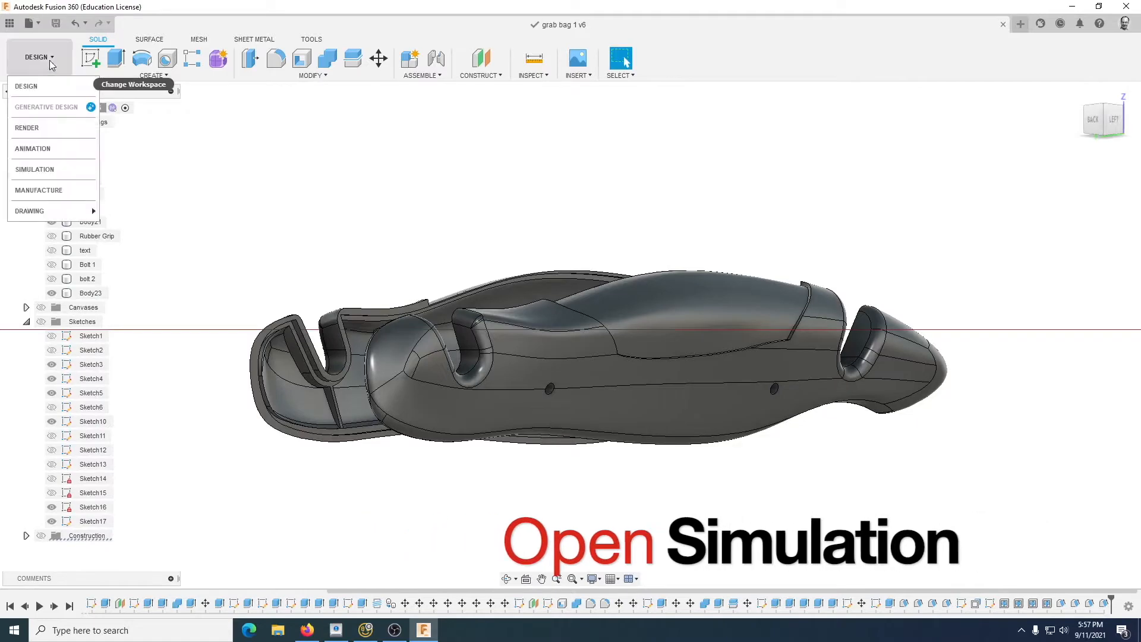
left_click(44, 168)
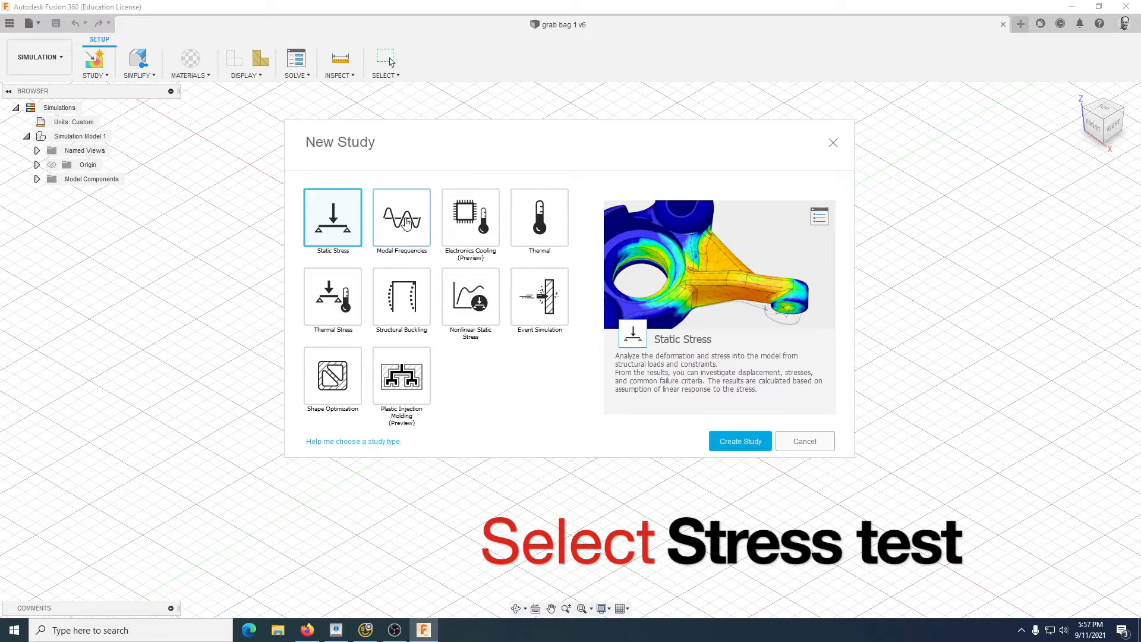
left_click(730, 442)
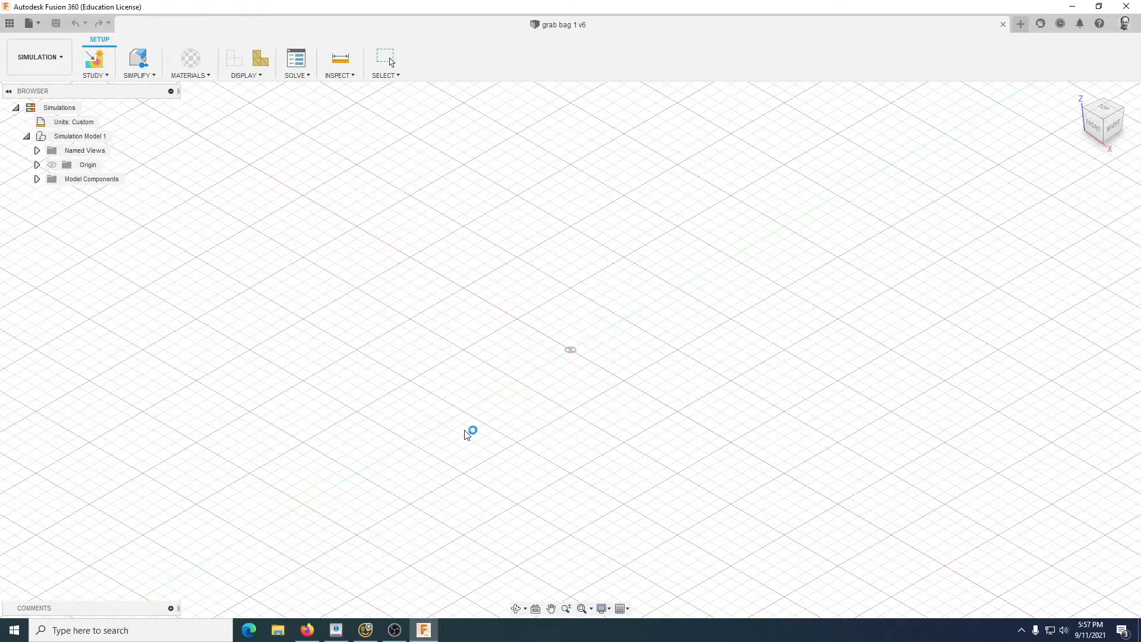
left_click(698, 485)
Step: Hide the Rubber Grip, text, Bolt 1 and bolt 2 bodies in the simulation model
left_click(37, 193)
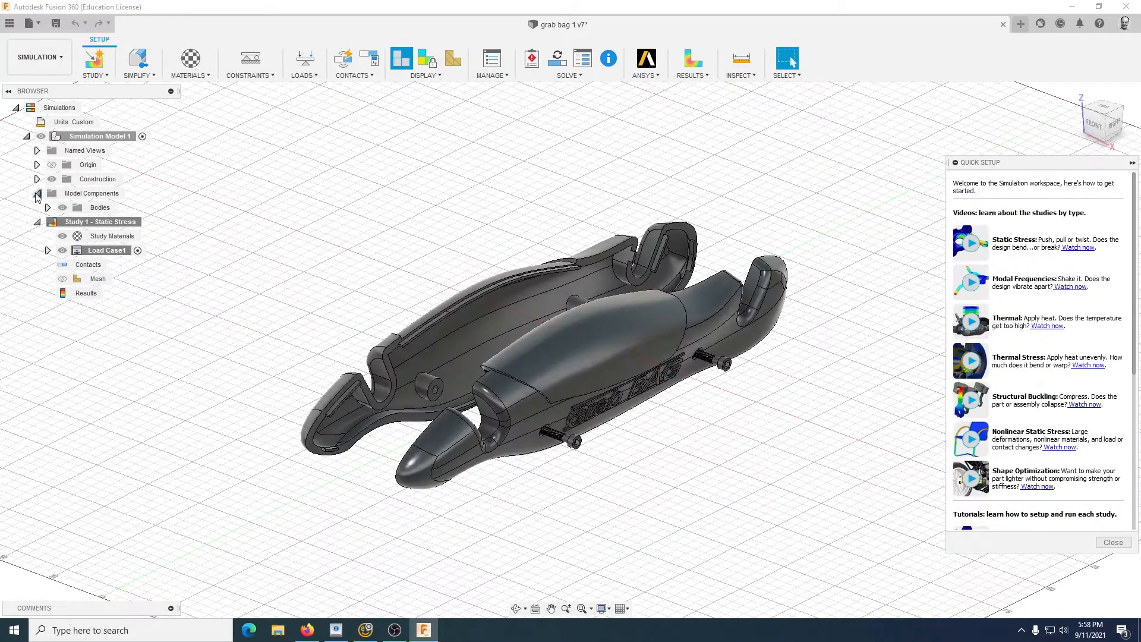
left_click(73, 221)
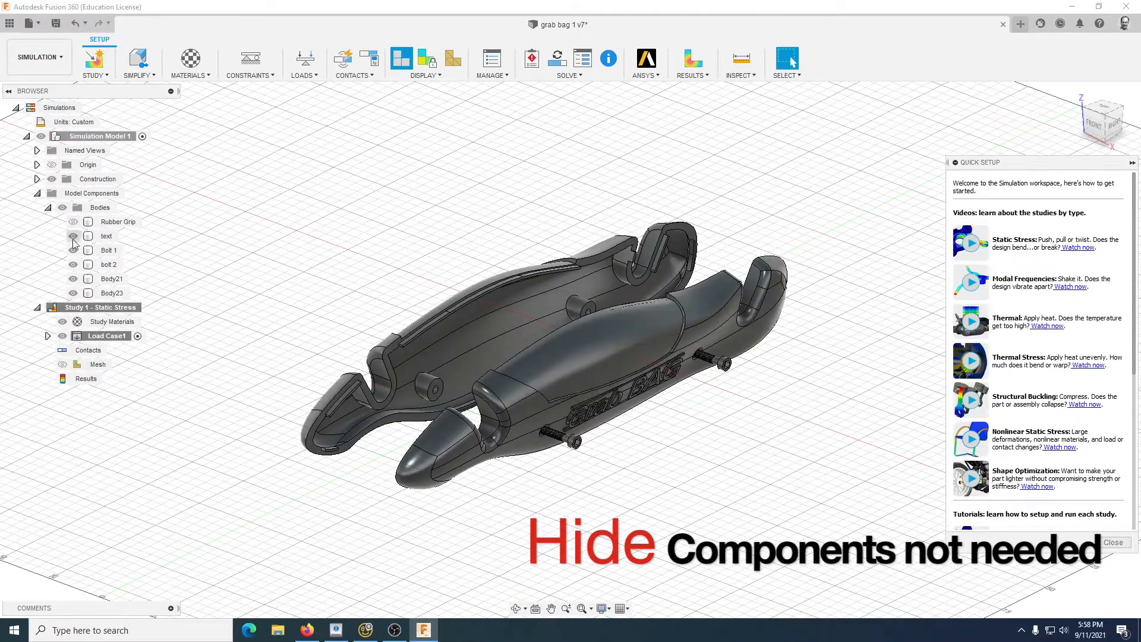
left_click(73, 250)
left_click(73, 264)
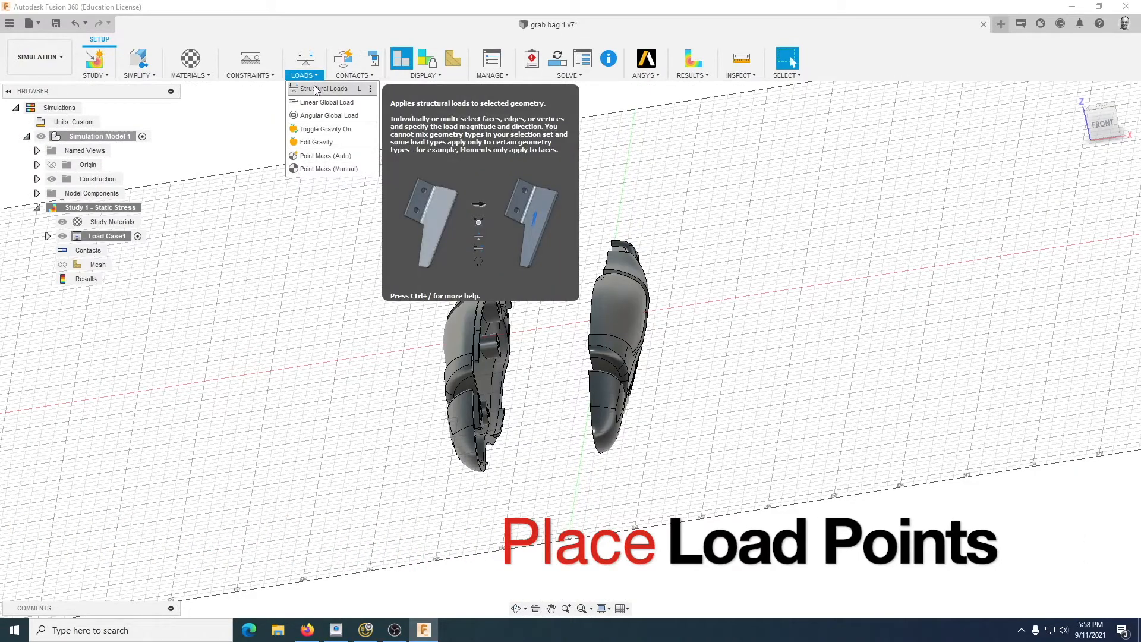
Step: Apply a downward structural force load to the curved bottom faces of the four strap notches on both shell halves
left_click(315, 89)
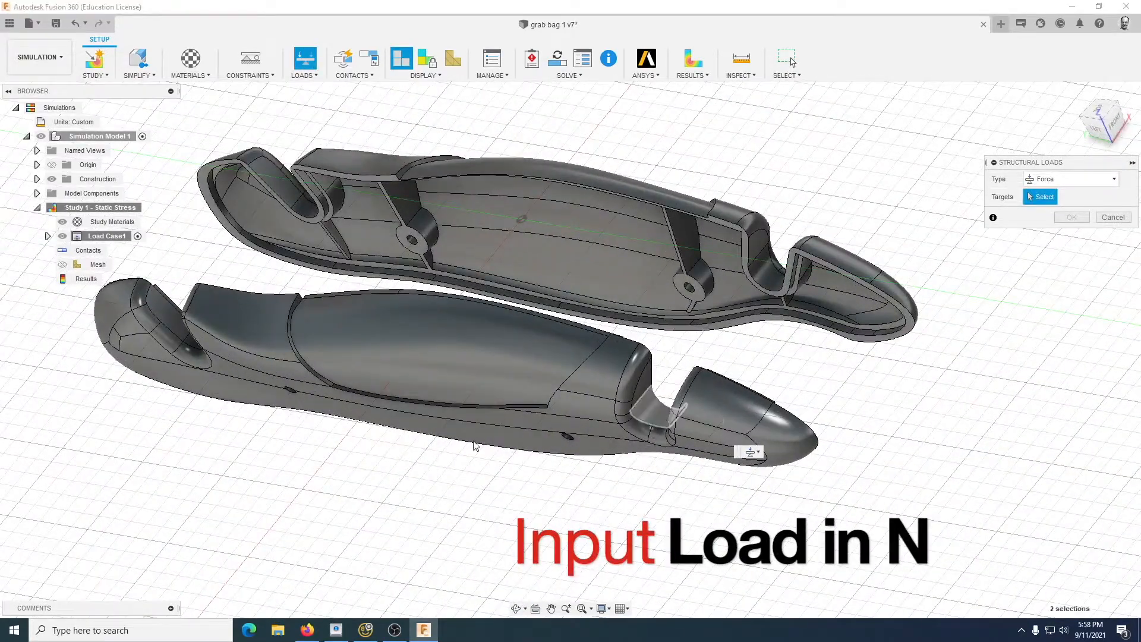
left_click(657, 404)
left_click(197, 350)
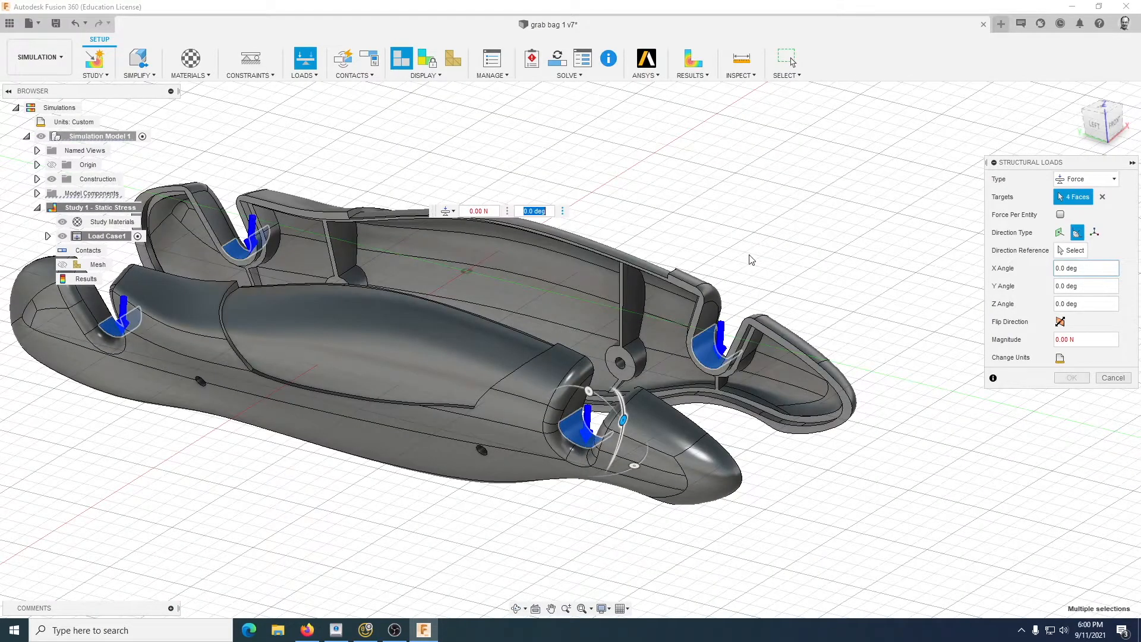
middle_click_drag(737, 254, 800, 242)
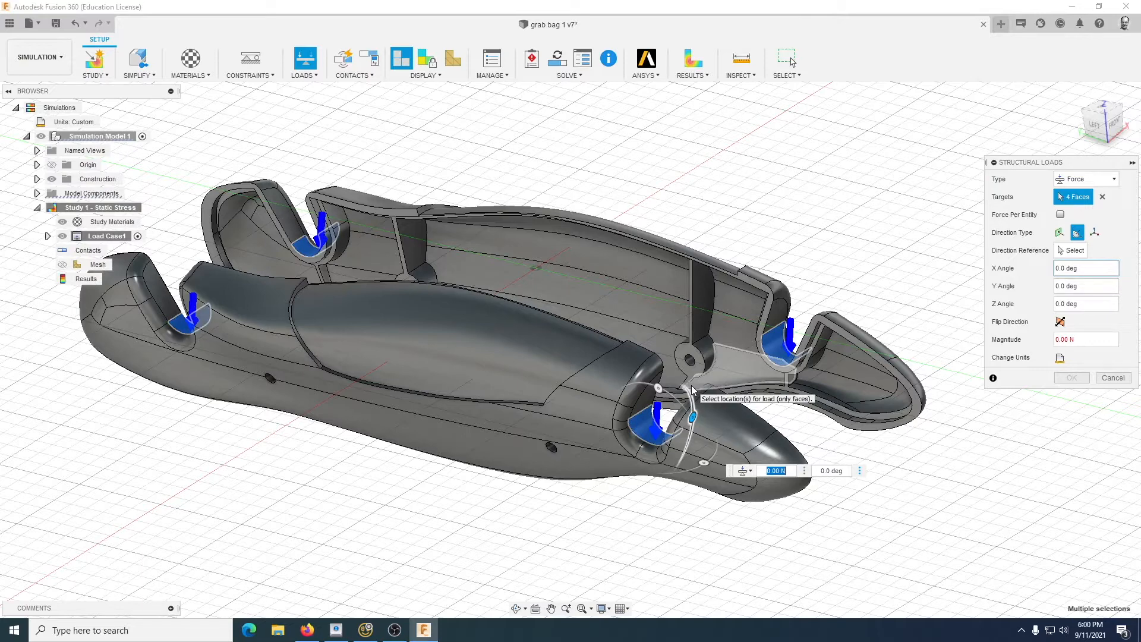
key("Return")
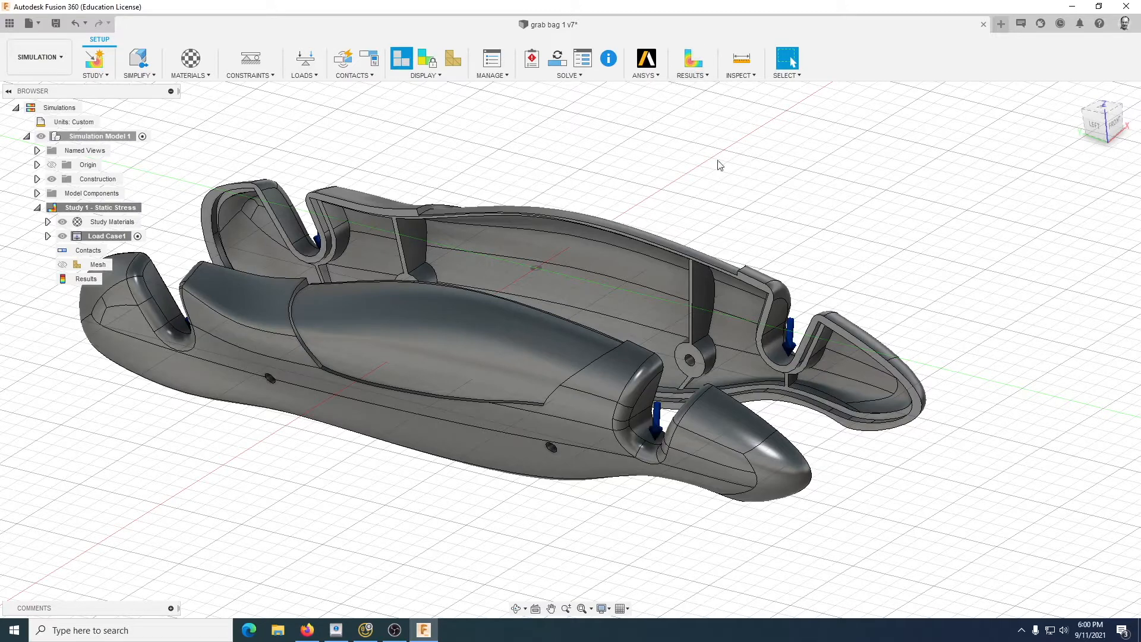
Step: Apply a Fixed structural constraint on all three axes to the long underside faces of both shell halves
left_click(250, 71)
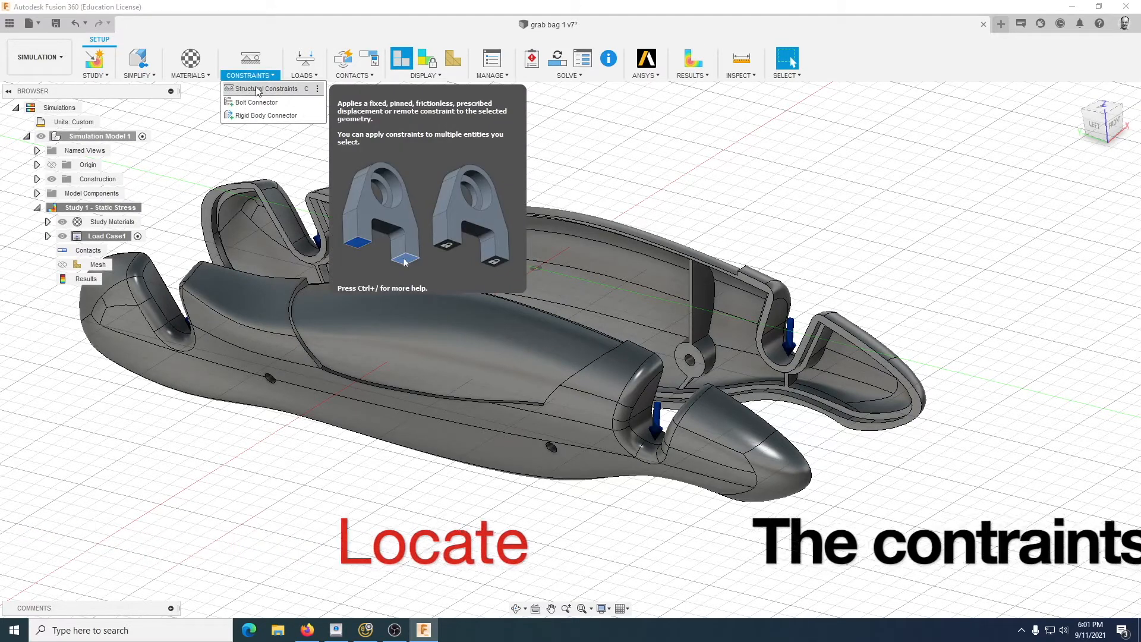
left_click(256, 89)
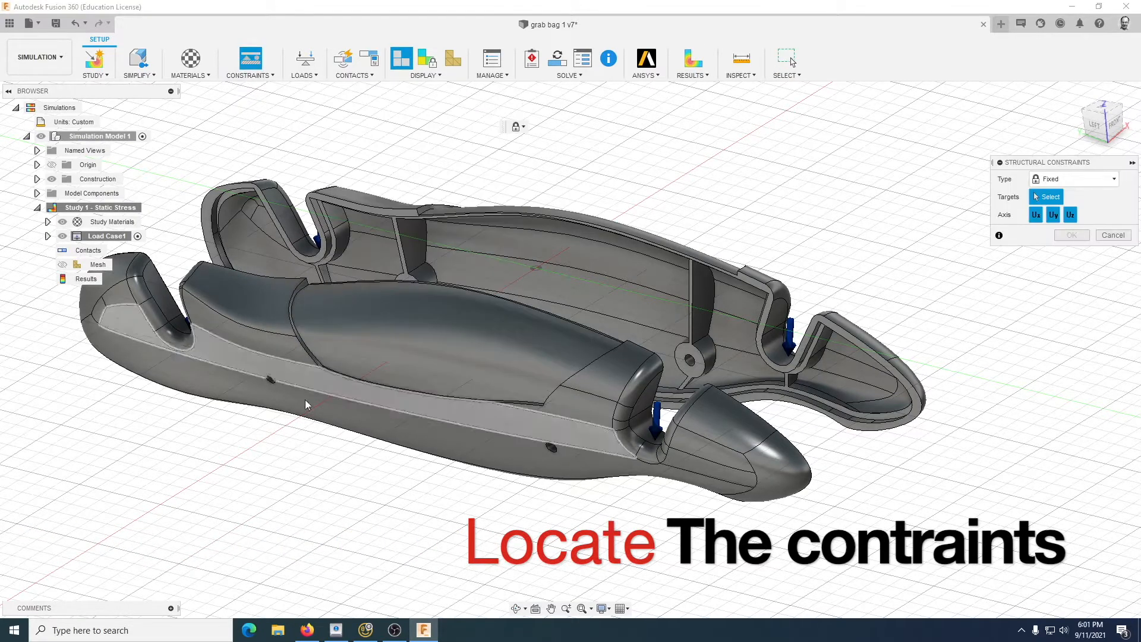
middle_click_drag(315, 443, 443, 318, "shift")
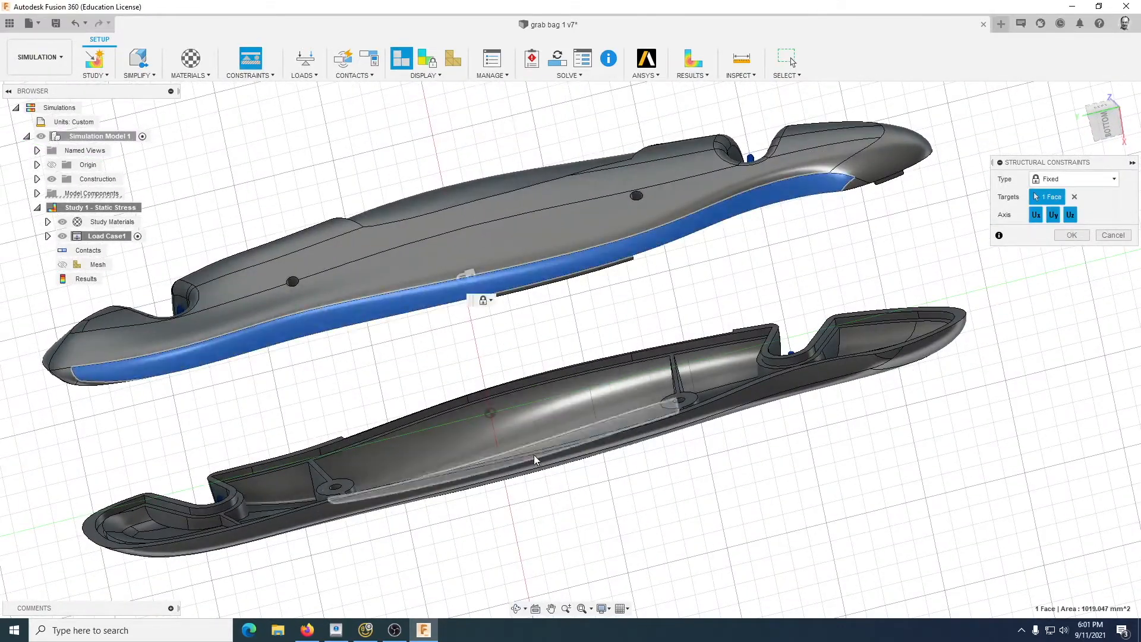
left_click(479, 299)
middle_click_drag(543, 507, 540, 501, "shift")
left_click(548, 454)
middle_click_drag(548, 453, 581, 492, "shift")
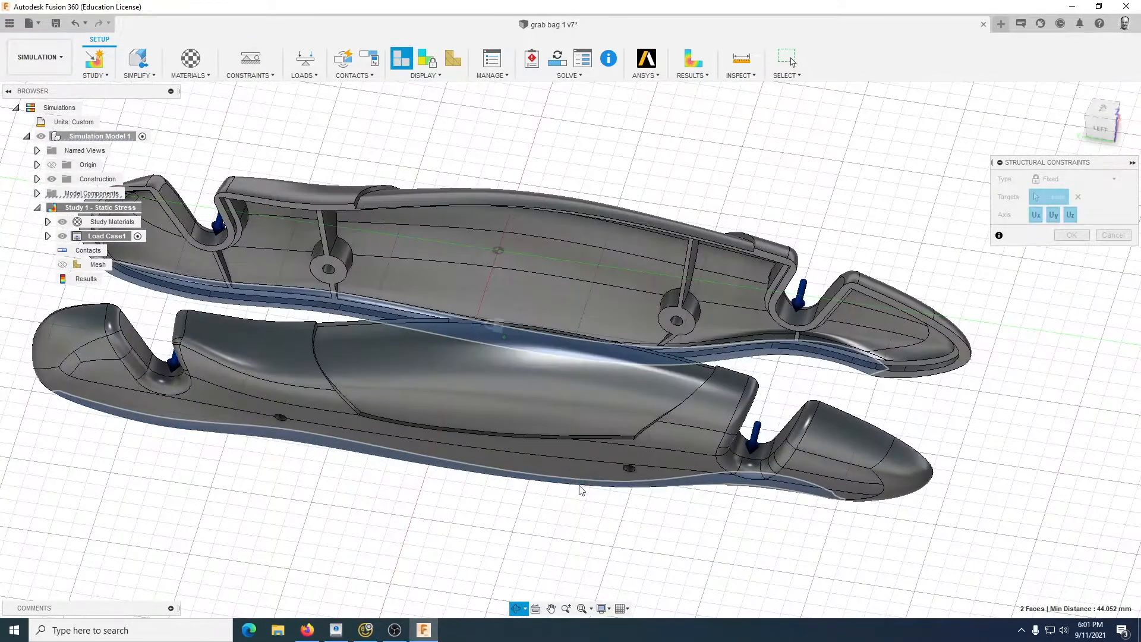
left_click(1071, 234)
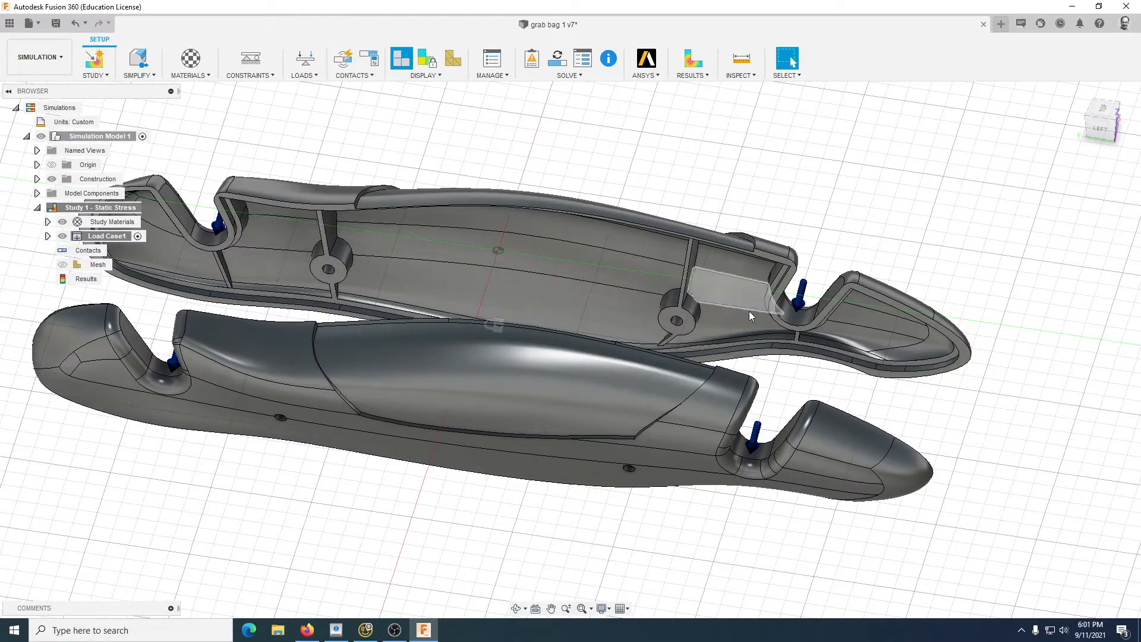
Step: Compute the static stress results and hide Body21 to examine the safety factor and deformation of Body23
middle_click_drag(594, 564, 586, 341, "shift")
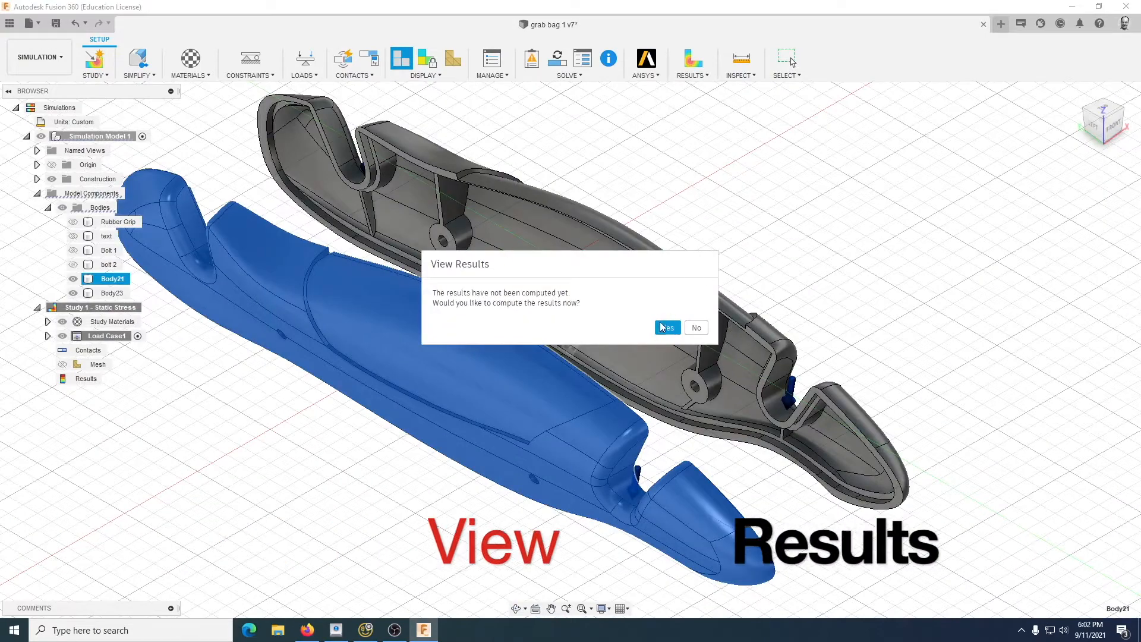
left_click(664, 327)
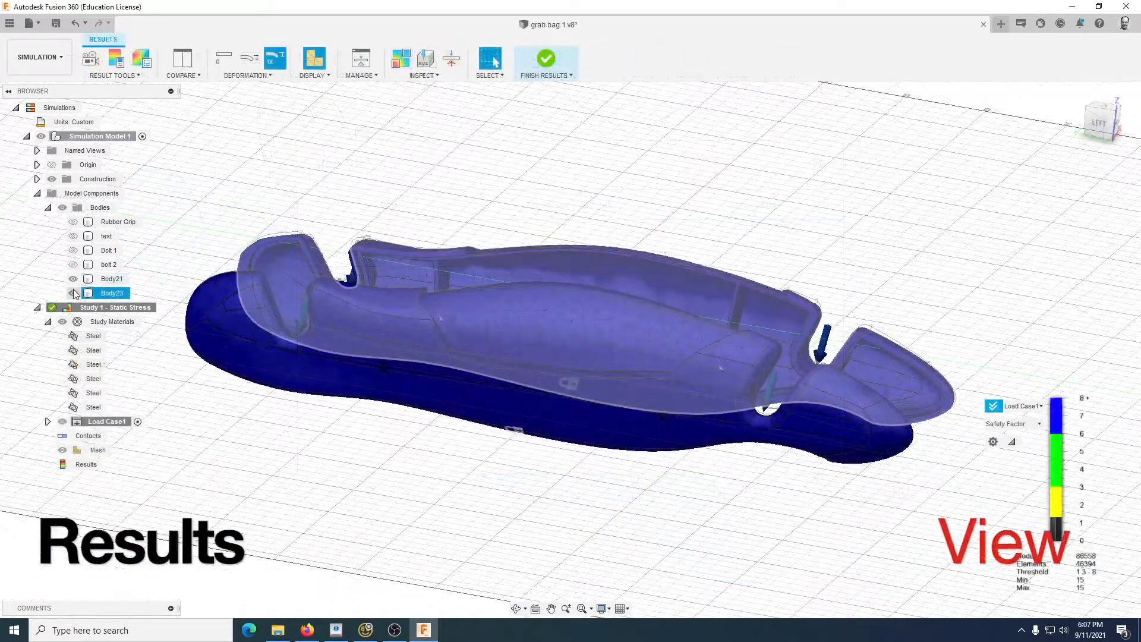
left_click(75, 280)
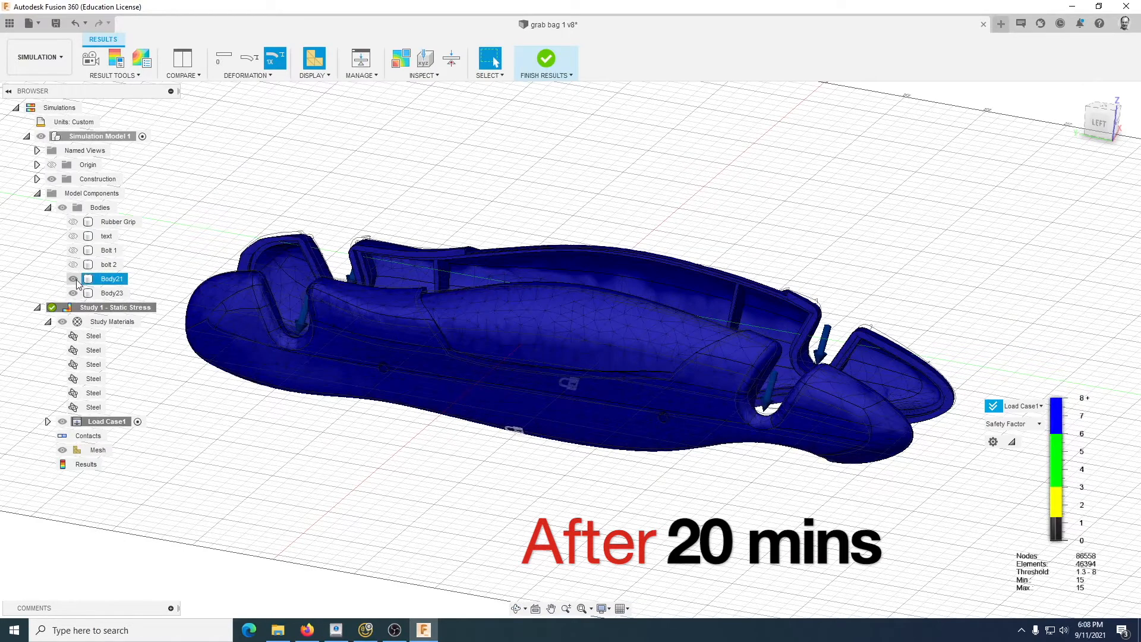
left_click(73, 279)
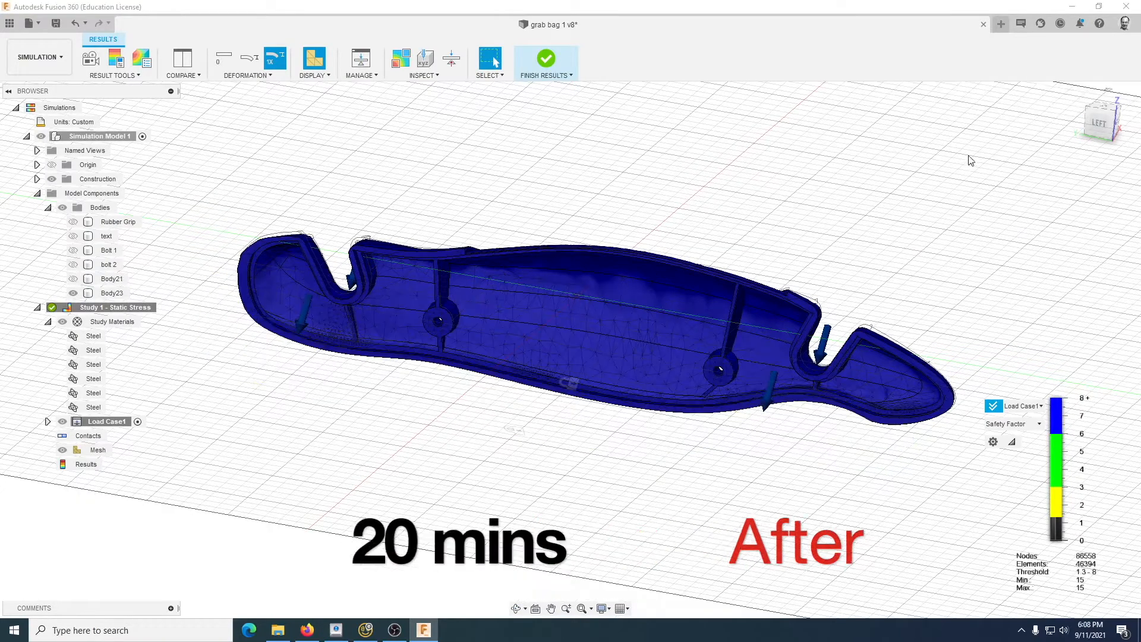
left_click(1108, 124)
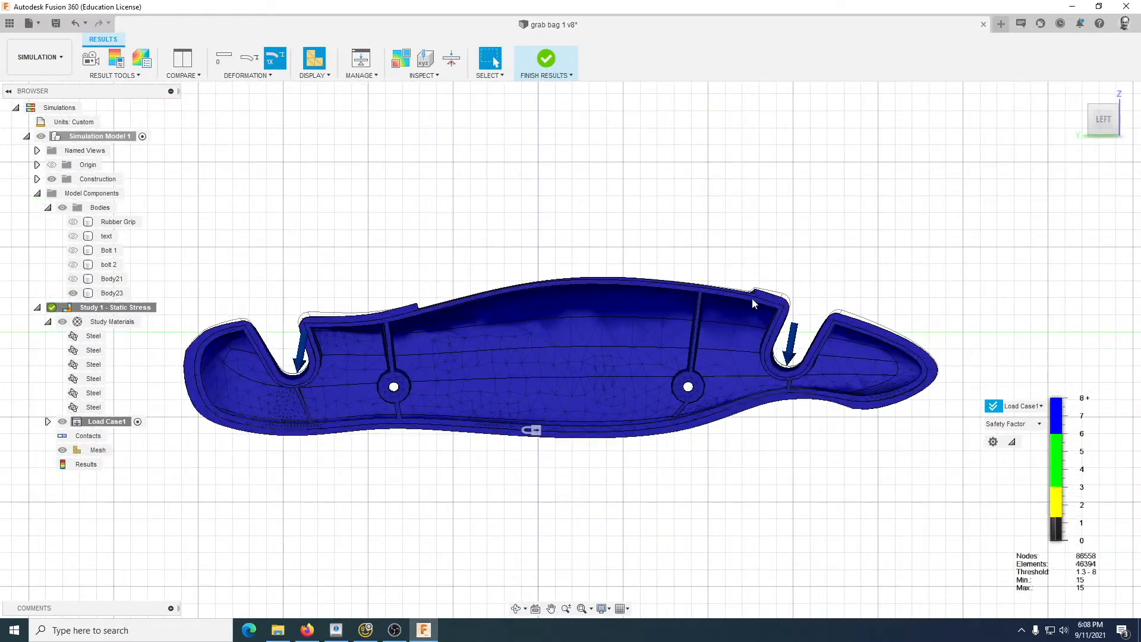
scroll(543, 390, "up", 5)
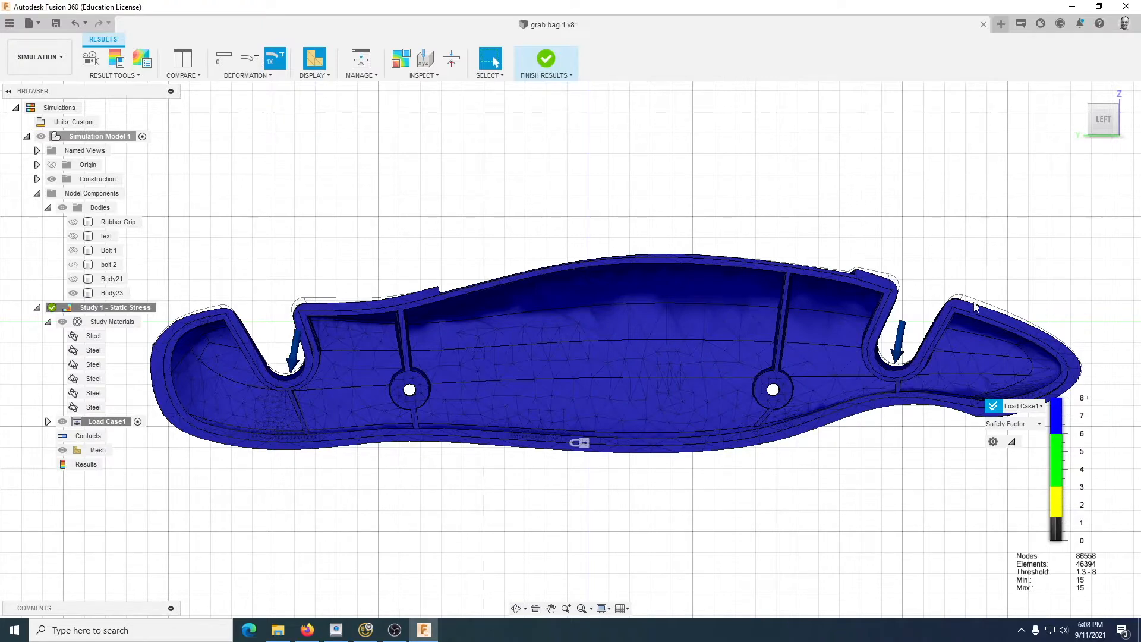
Step: Examine the safety factor and deformation of Body21 from both sides with Body23 hidden, and redisplay Body23
left_click(73, 279)
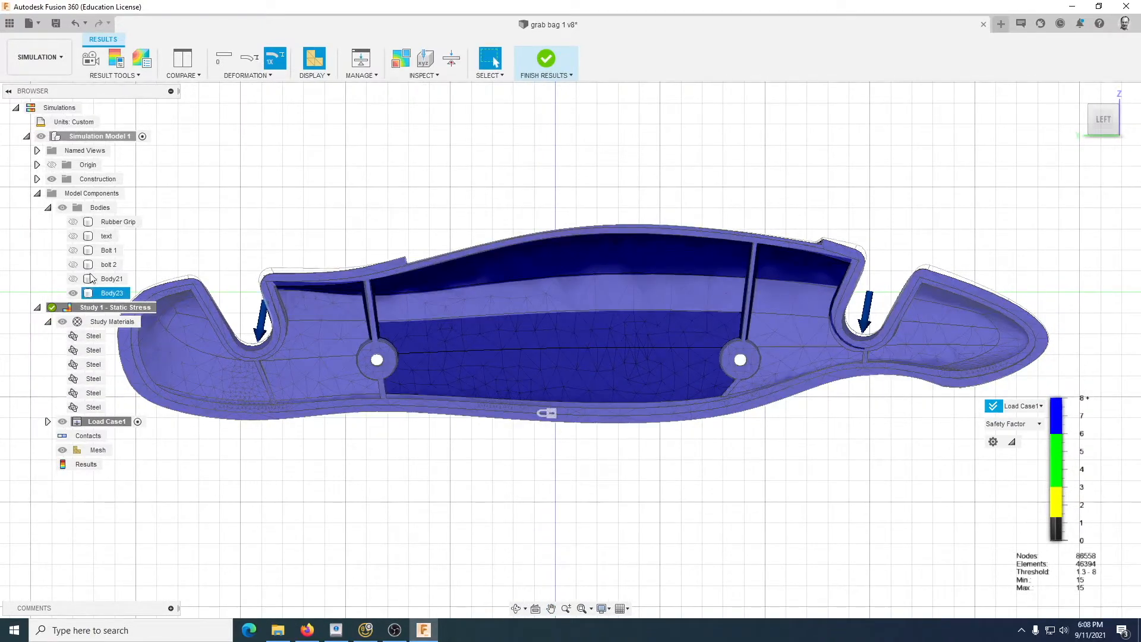
left_click(72, 293)
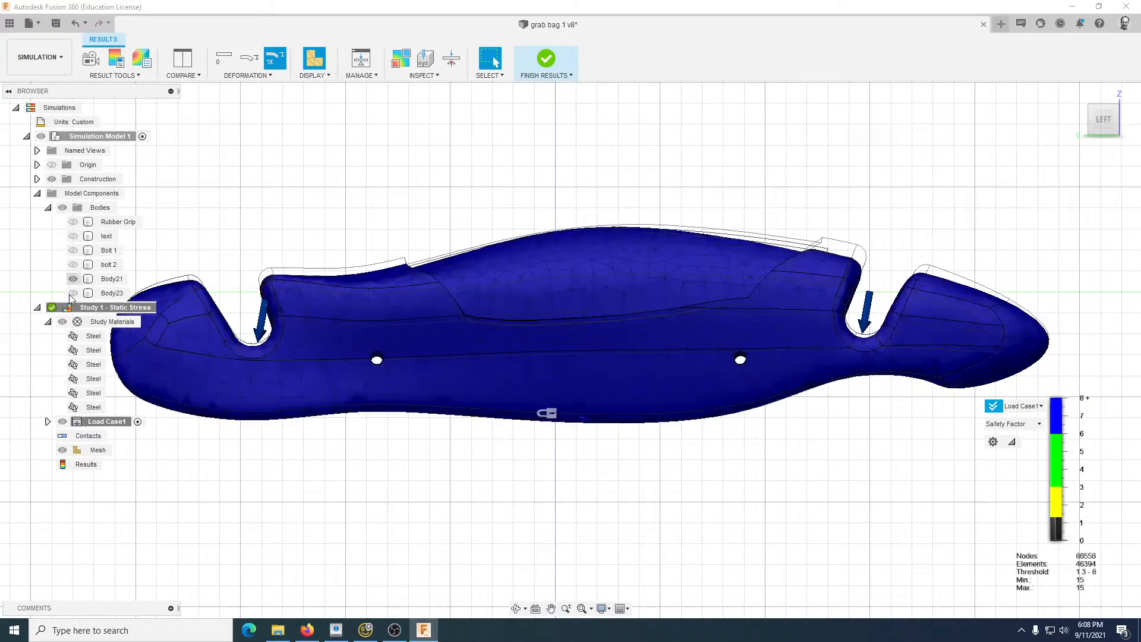
left_click(1125, 122)
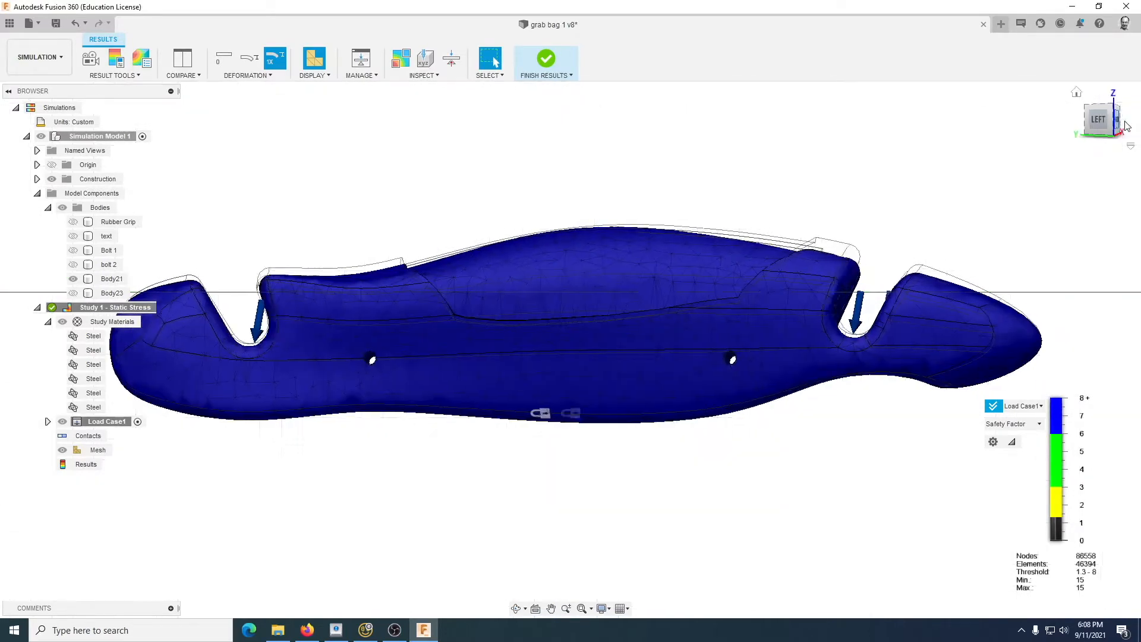
left_click(1125, 123)
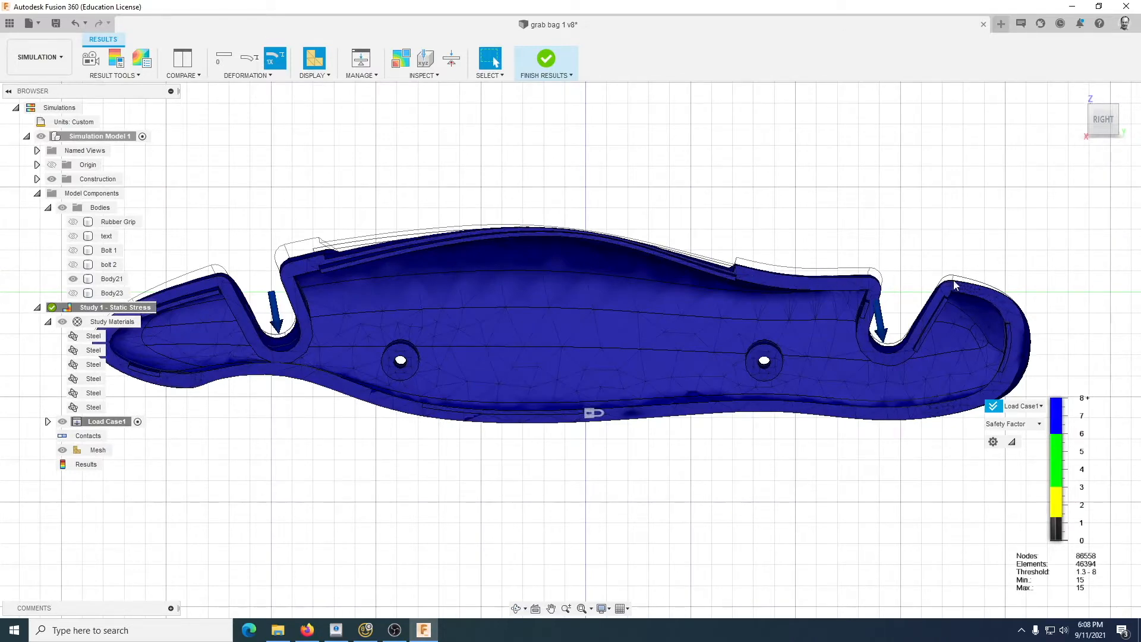
middle_click_drag(345, 311, 441, 314)
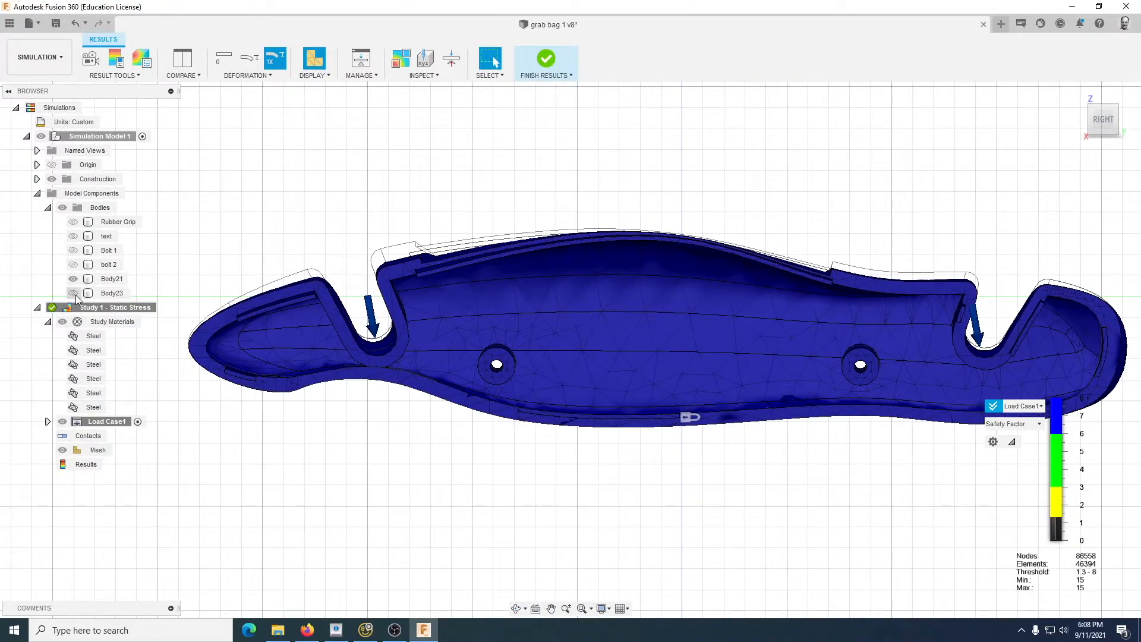
left_click(104, 293)
middle_click_drag(369, 312, 467, 331, "shift")
Step: Finish reviewing the simulation results and return to the Design workspace
left_click(546, 59)
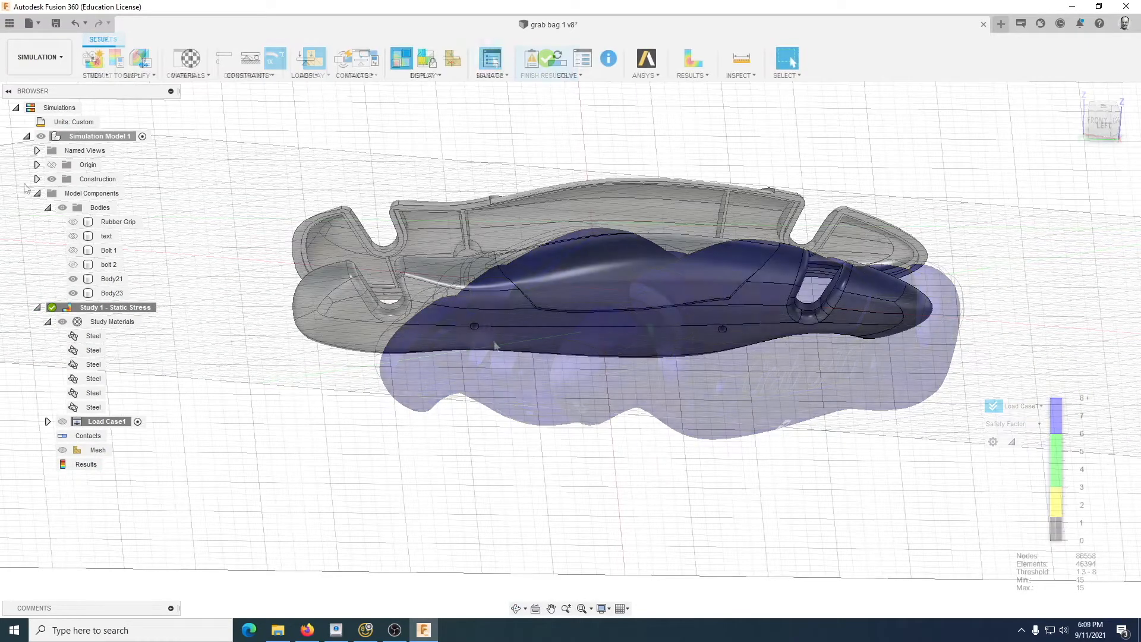
left_click(38, 57)
left_click(26, 87)
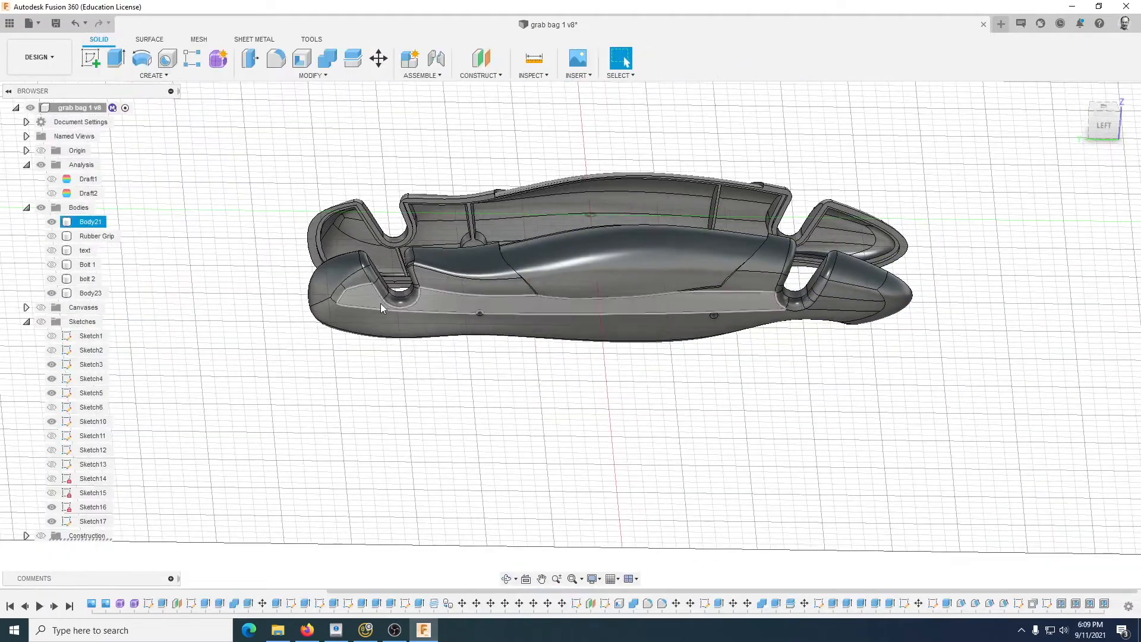
Step: Draft the inner walls and reinforcing webs of Body21 with the Draft tool, using the flat parting face as pull direction
middle_click_drag(616, 351, 600, 375)
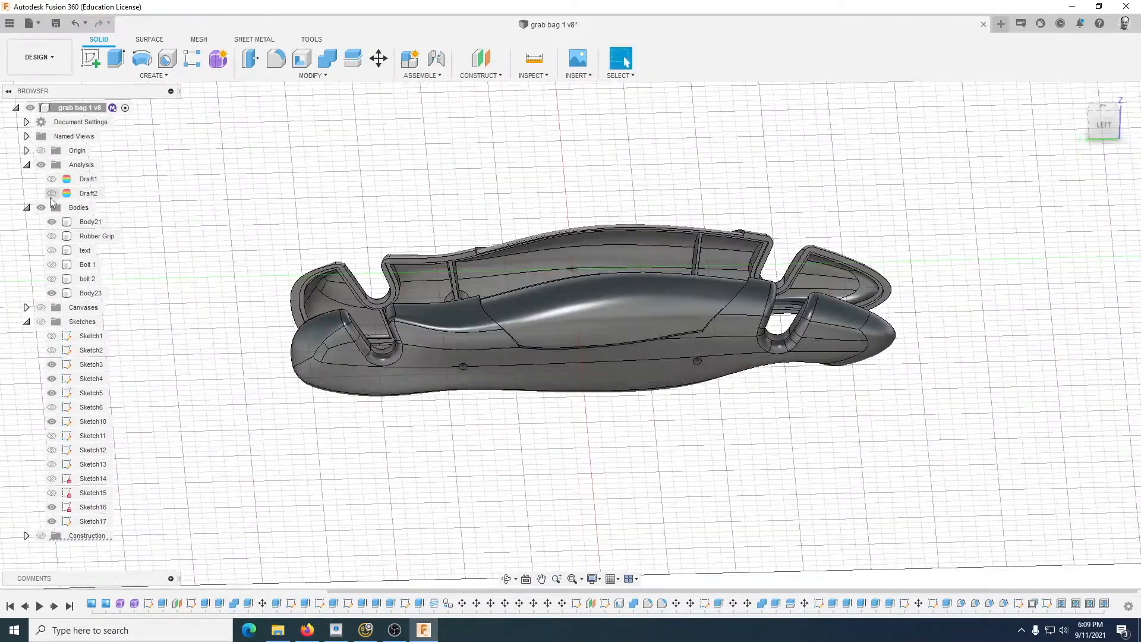
left_click(90, 226)
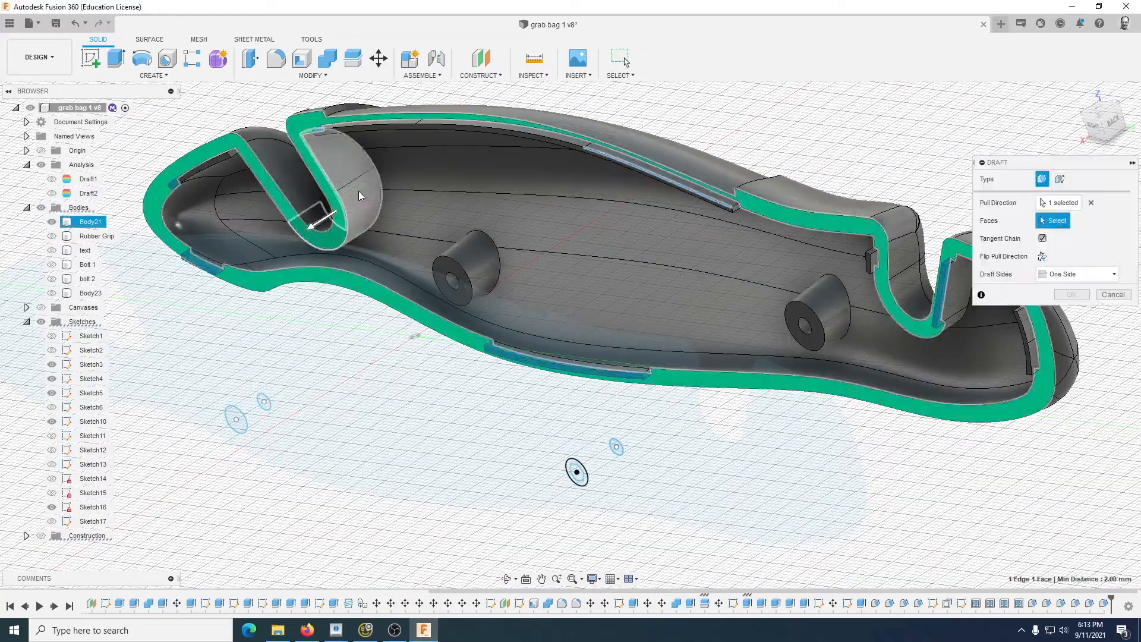
right_click(241, 214)
left_click(245, 179)
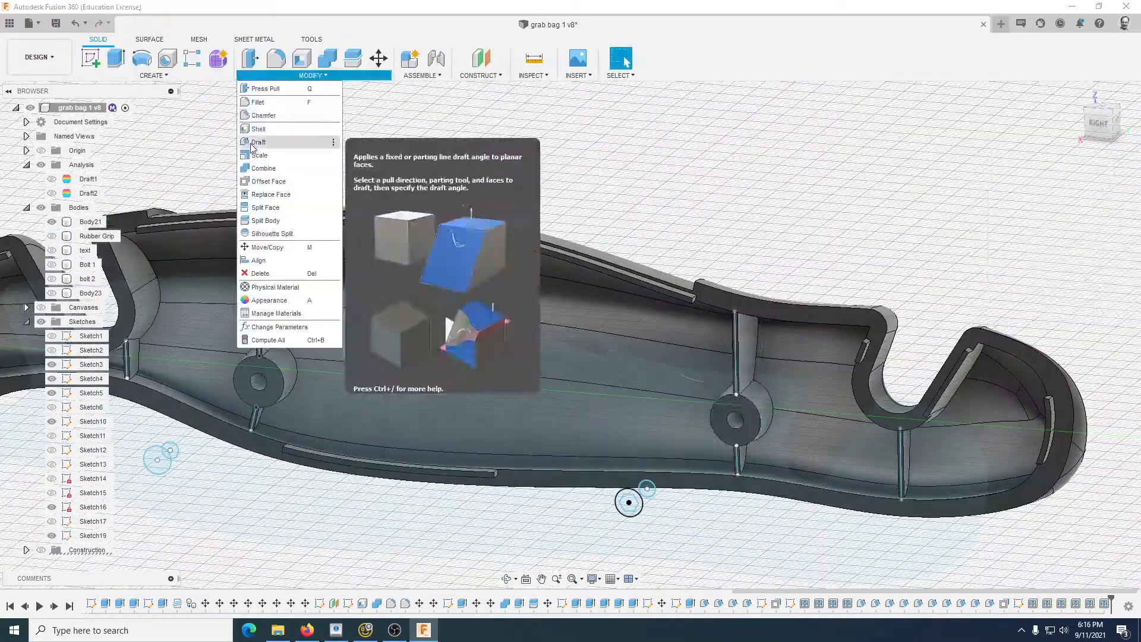
left_click(256, 143)
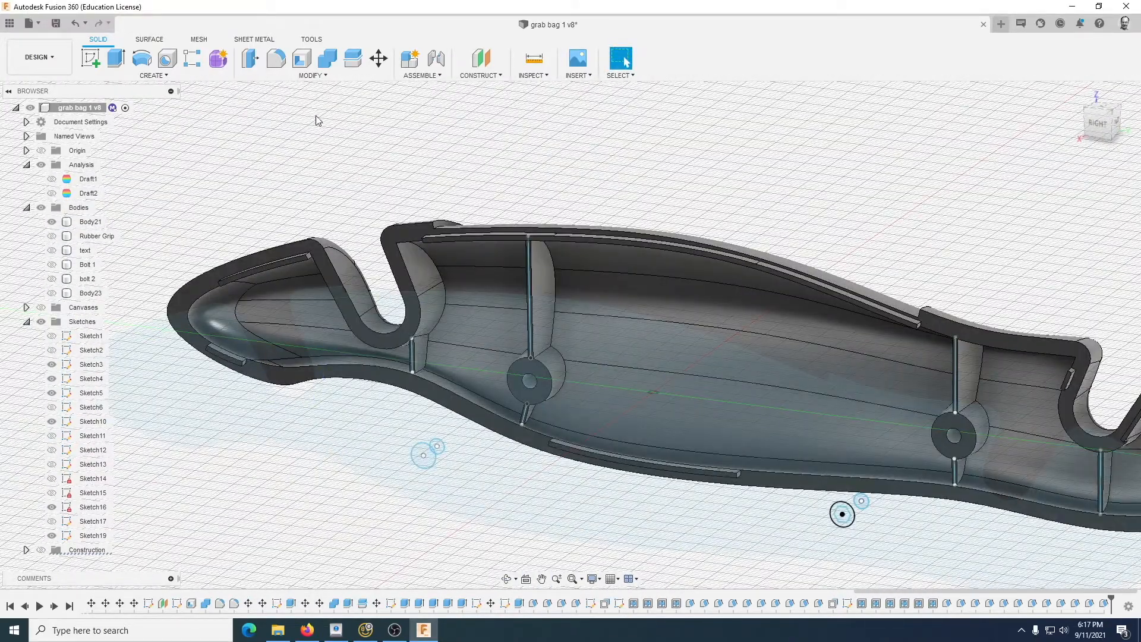
Step: Run a Draft Analysis on Body21 with a bolt boss's end face as direction and a draft angle range of -2.0 to 2.0 deg
left_click(533, 75)
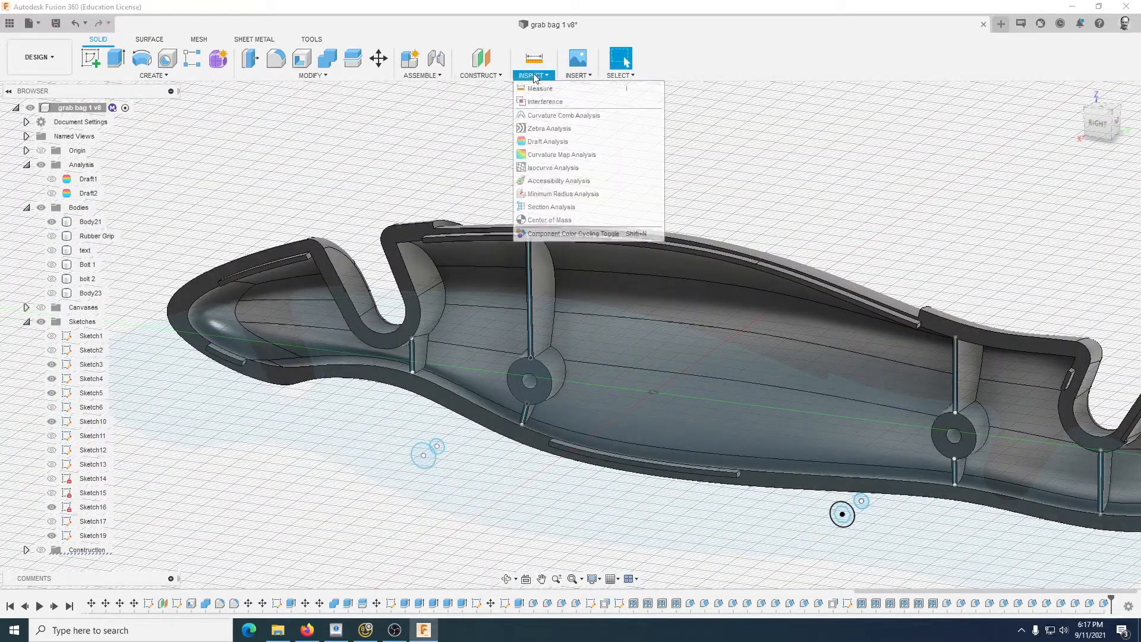
left_click(570, 144)
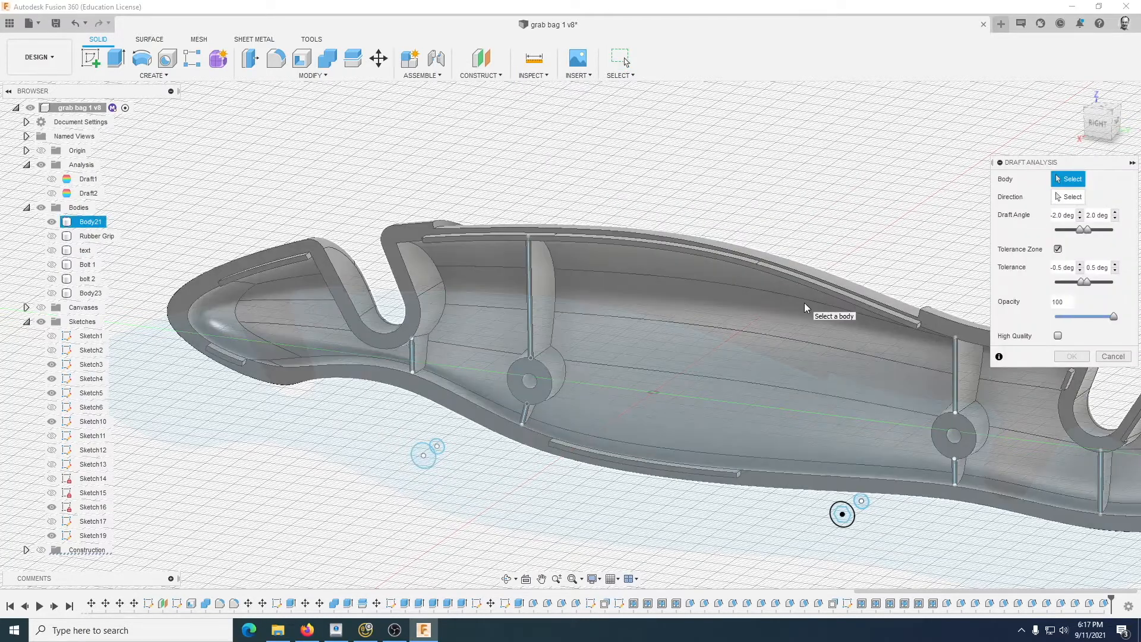
left_click(805, 307)
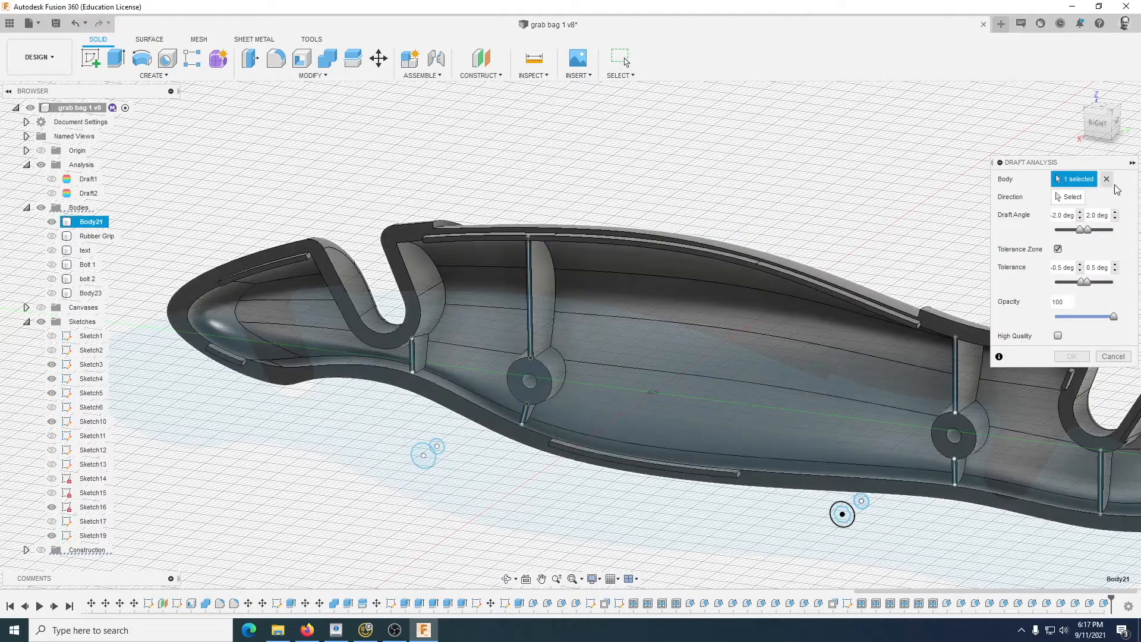
left_click(1073, 197)
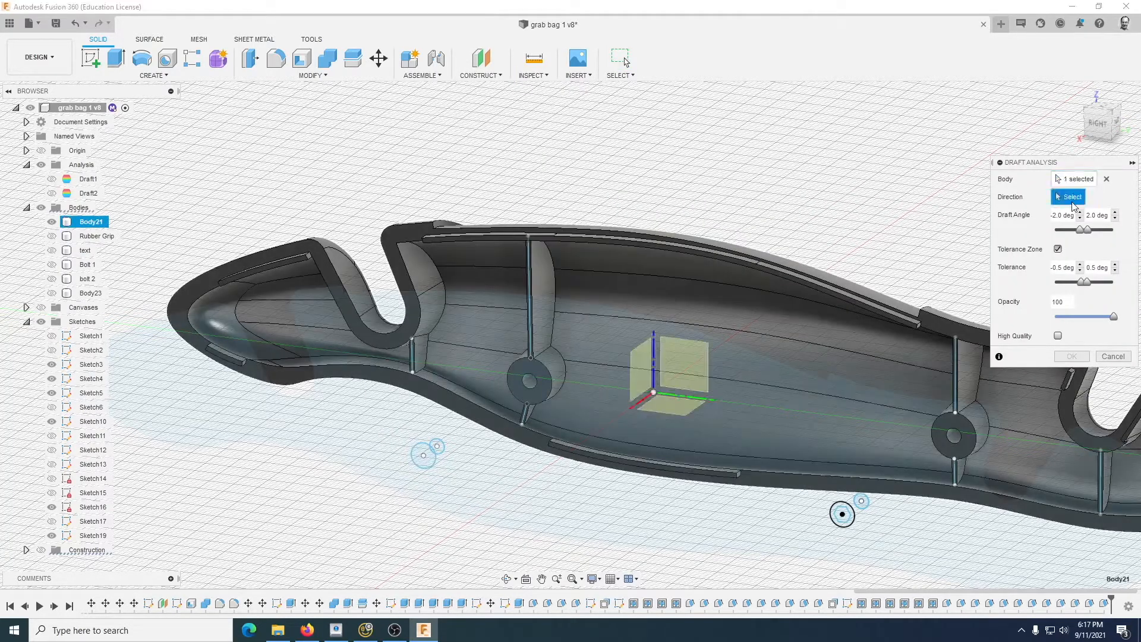
left_click(953, 437)
middle_click_drag(796, 347, 602, 321, "shift")
left_click(1071, 356)
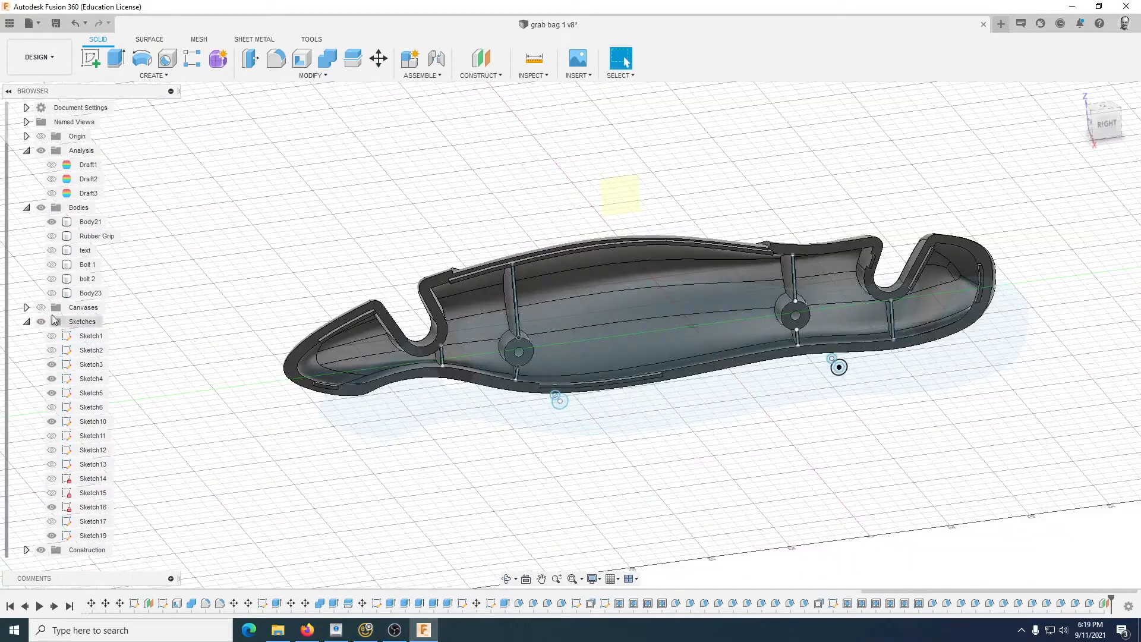
Step: Sketch two adjoining rectangles about 61 mm high on the front plane, meeting at Body21's parting line and enclosing its profile
left_click(25, 323)
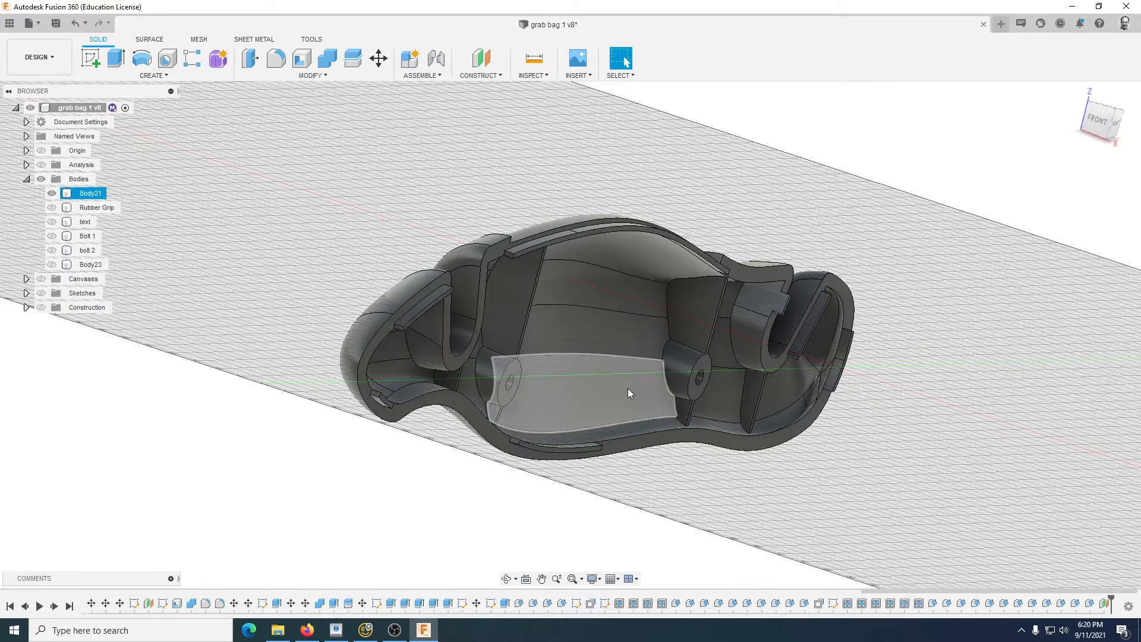
middle_click_drag(617, 385, 660, 383, "shift")
middle_click_drag(892, 324, 800, 315, "shift")
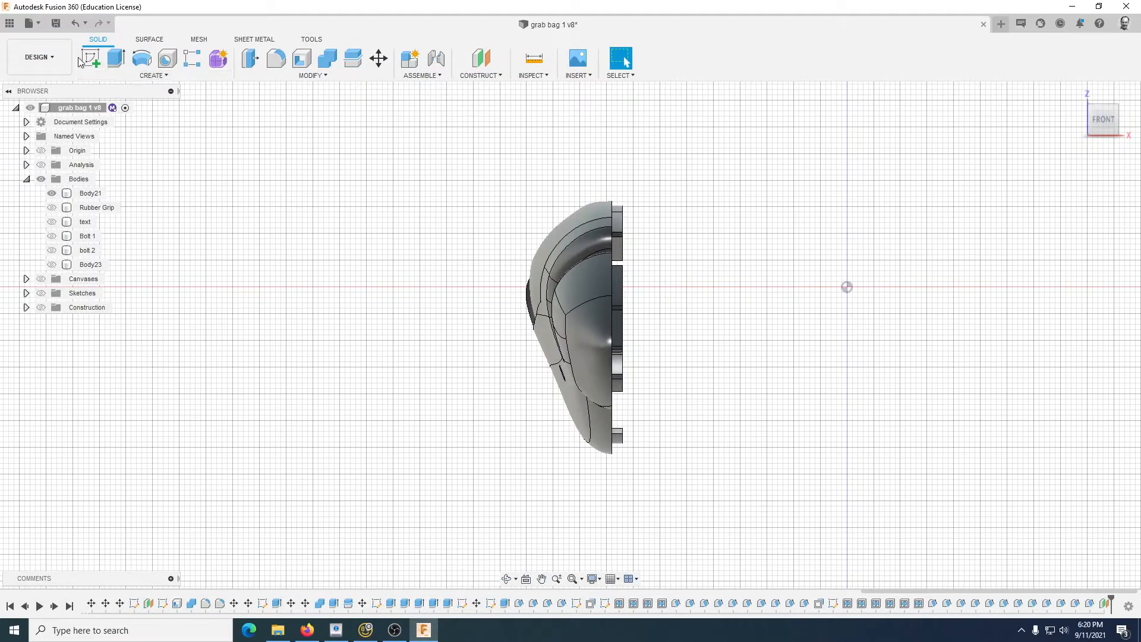
left_click(91, 64)
left_click(859, 260)
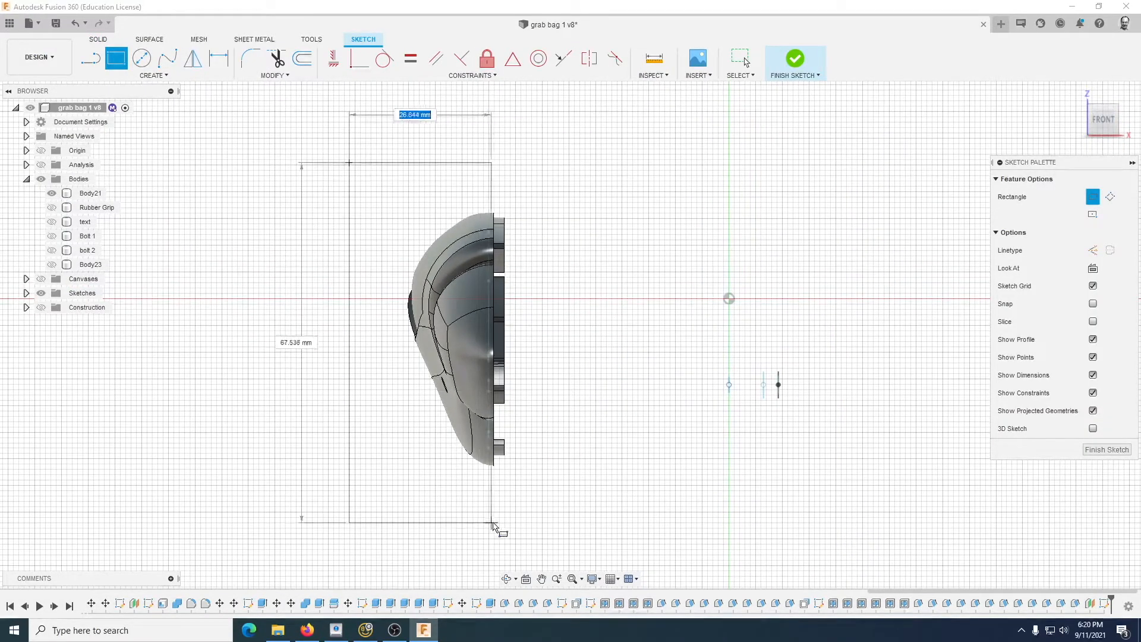
scroll(494, 517, "down", 3)
scroll(493, 512, "up", 10)
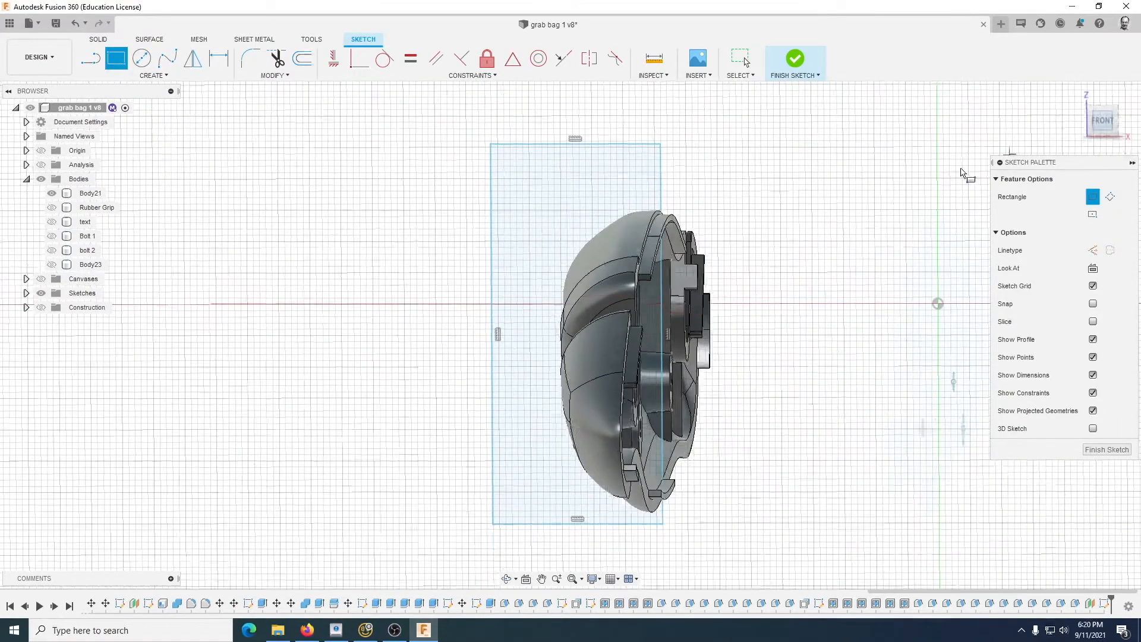
left_click(660, 145)
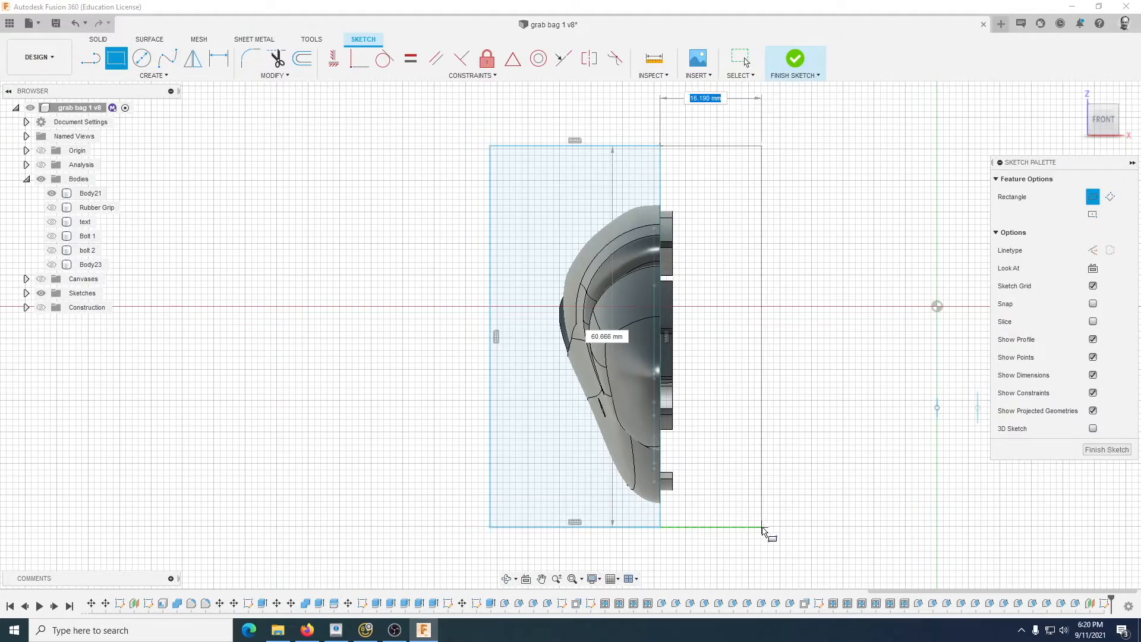
left_click(796, 528)
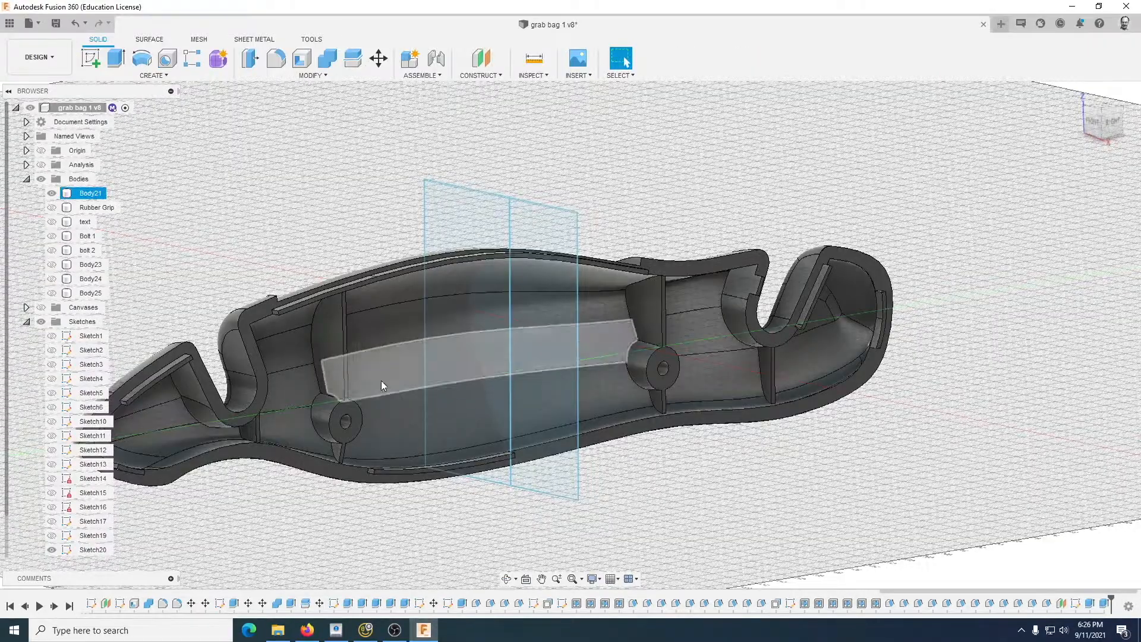
Step: Create a sketch on the end face of a bolt boss in Body21 and draw a circle concentric with and slightly larger than its hole
scroll(376, 416, "up", 3)
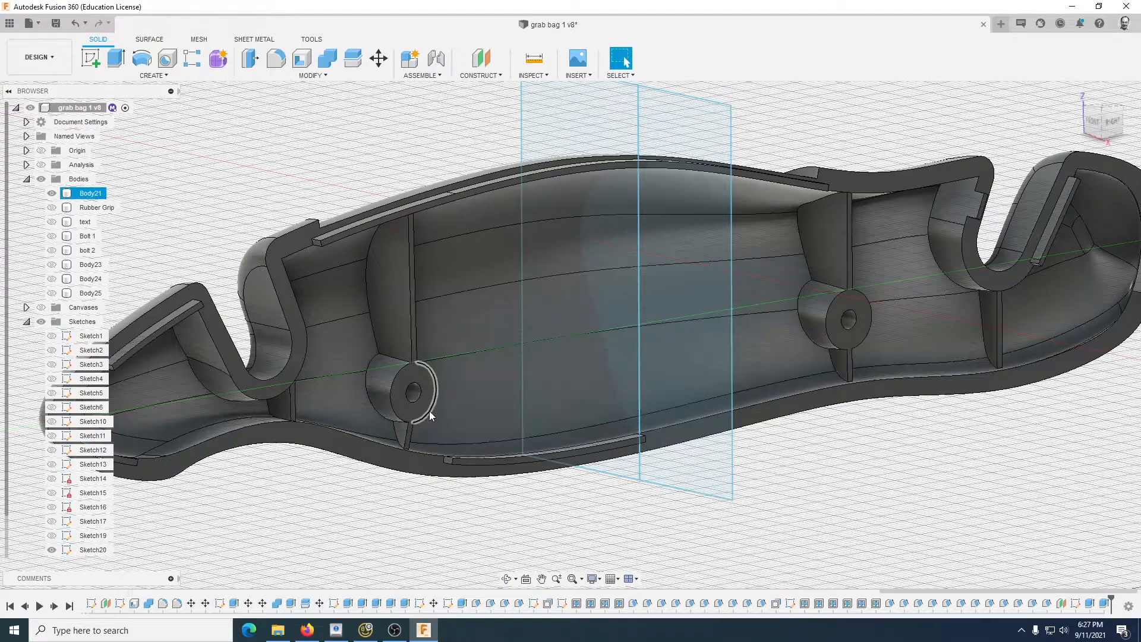
scroll(383, 469, "up", 3)
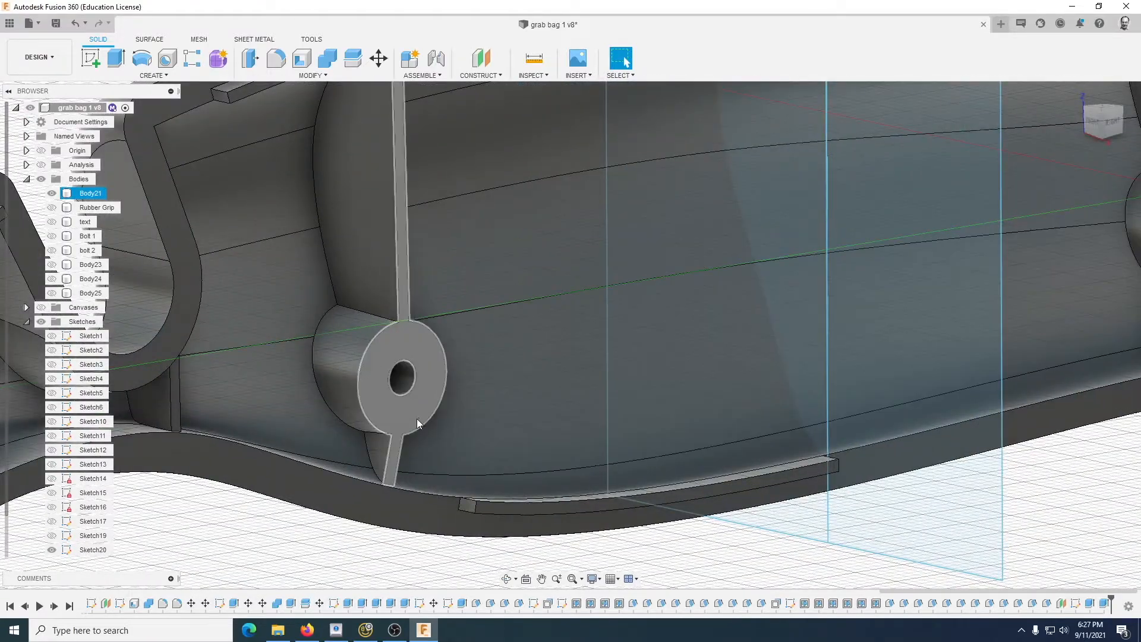
scroll(416, 418, "down", 4)
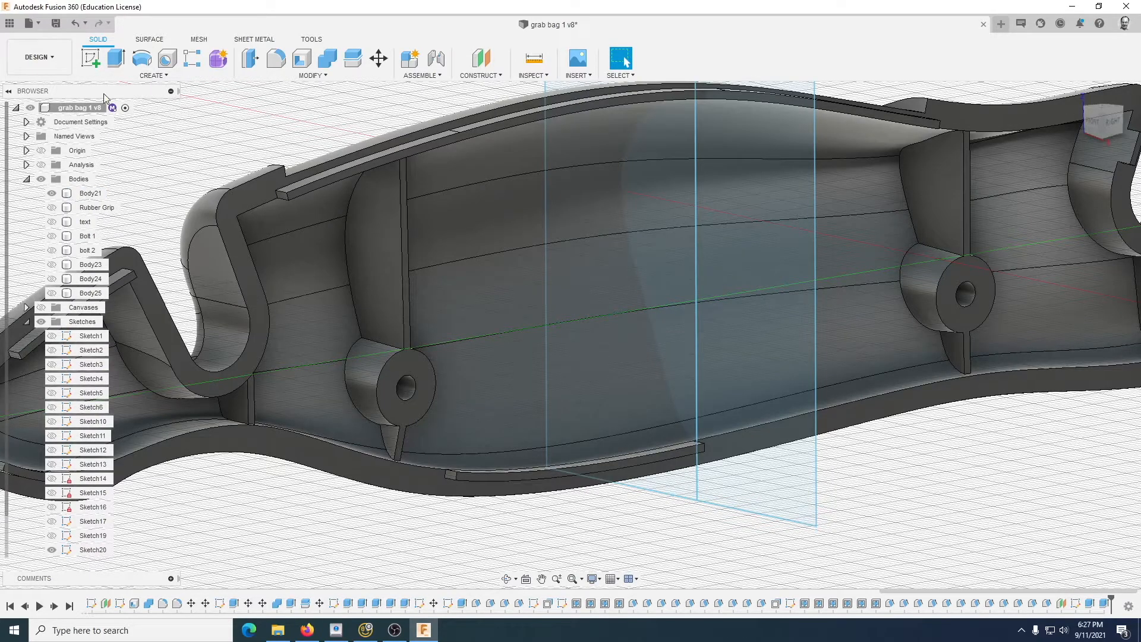
left_click(411, 362)
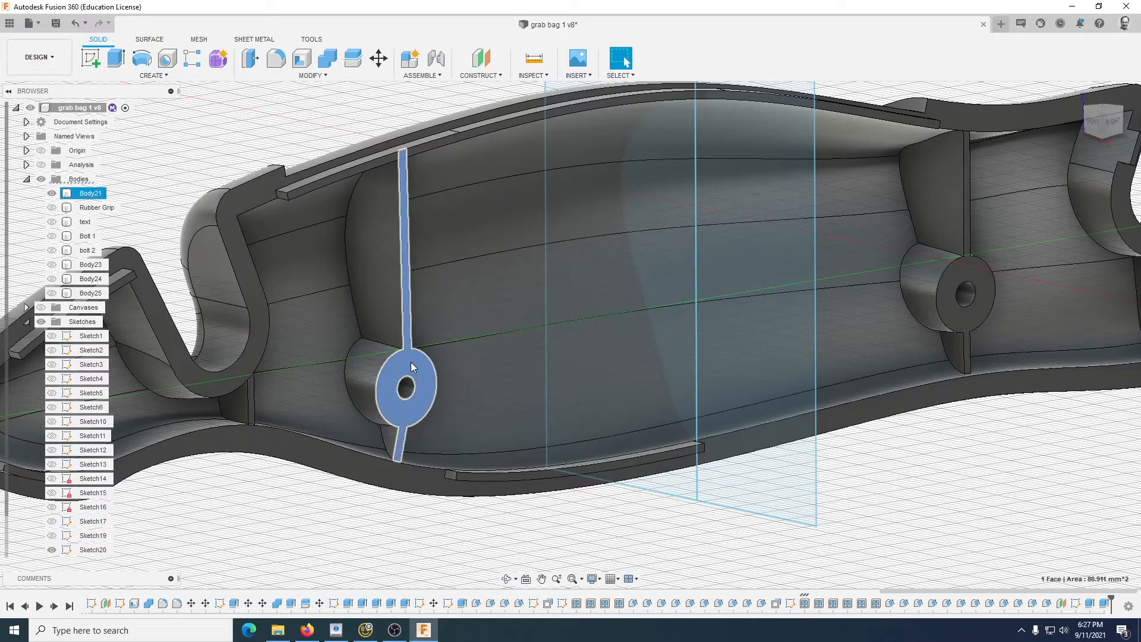
right_click(411, 362)
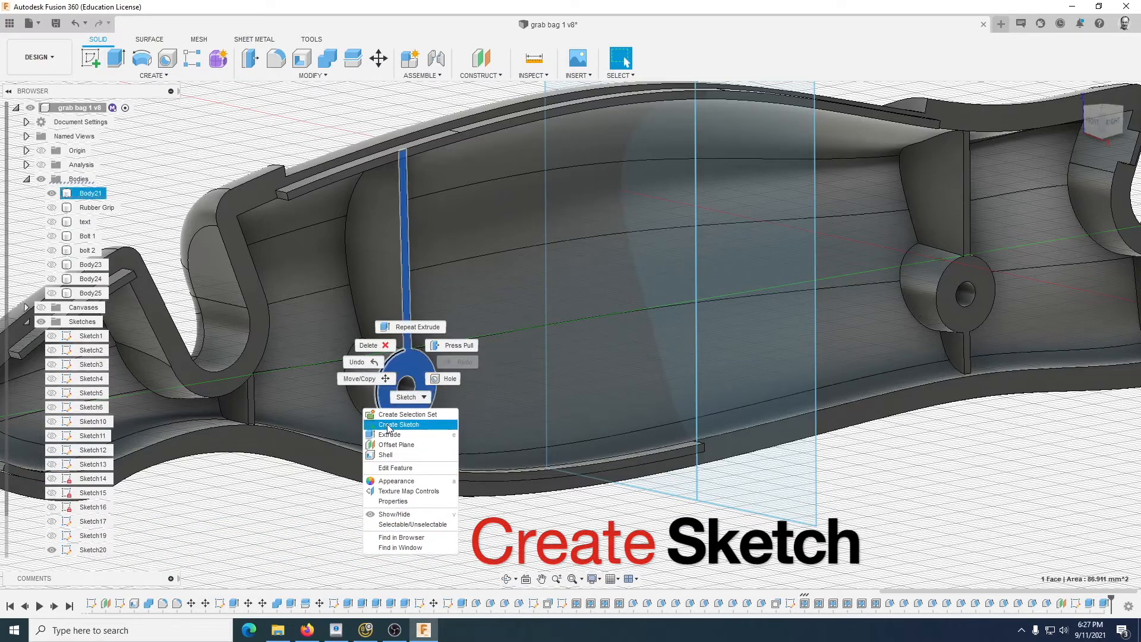
left_click(395, 424)
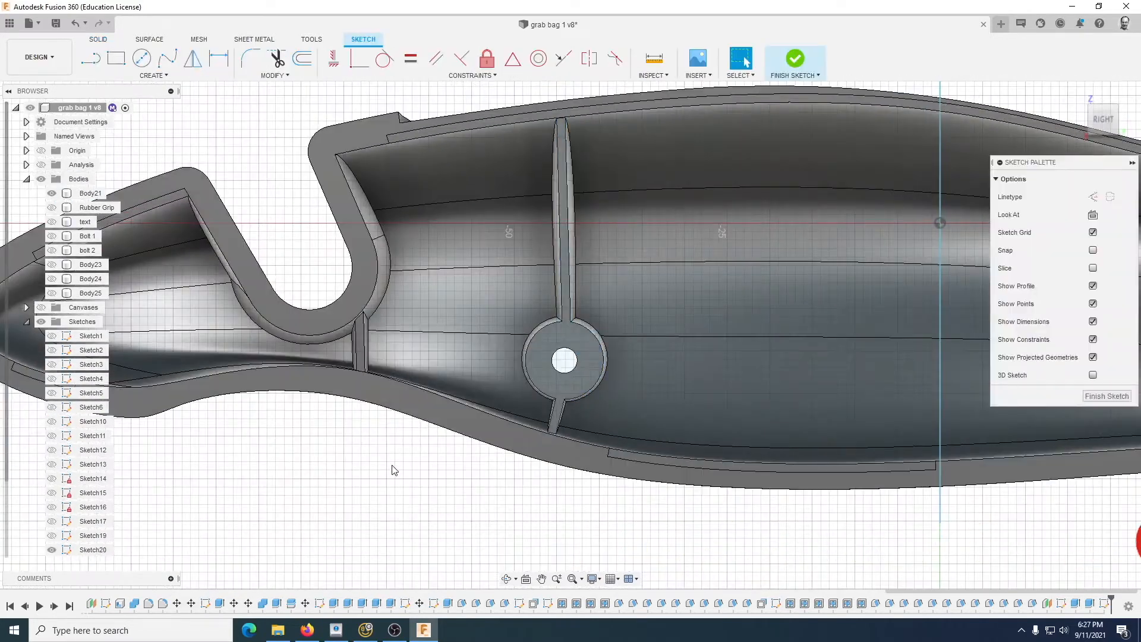
key("c")
left_click(565, 361)
left_click(586, 362)
Step: Draw a matching circle concentric with the hole of the other bolt boss and finish the sketch
middle_click_drag(670, 454, 420, 447)
scroll(426, 447, "down", 3)
middle_click_drag(832, 397, 670, 403)
scroll(609, 403, "up", 3)
scroll(641, 400, "up", 2)
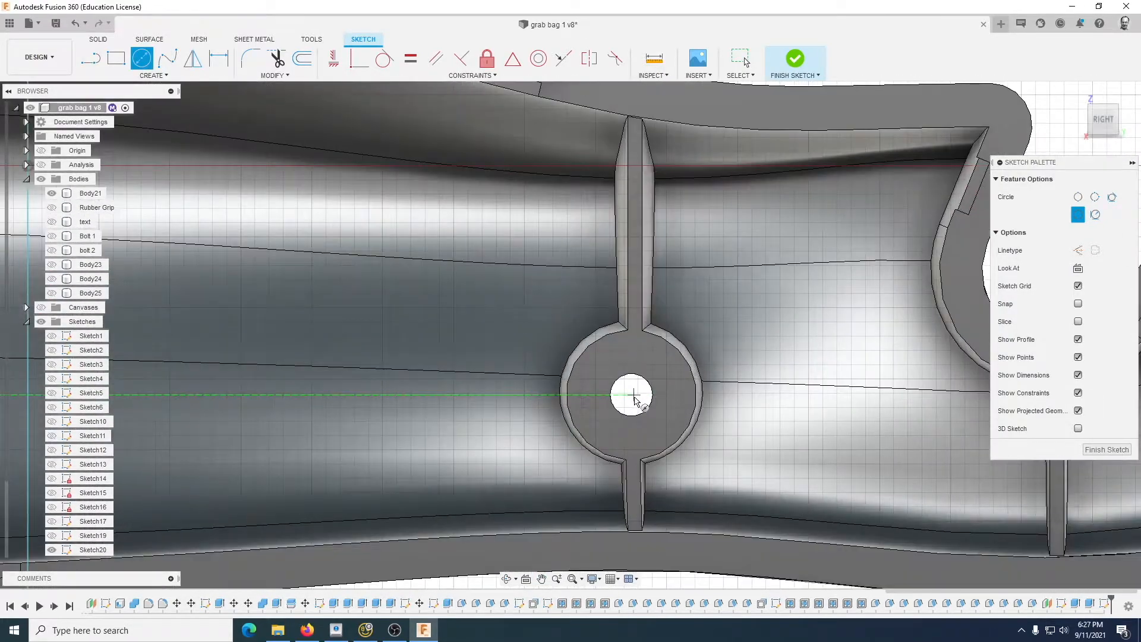
left_click(632, 394)
left_click(655, 418)
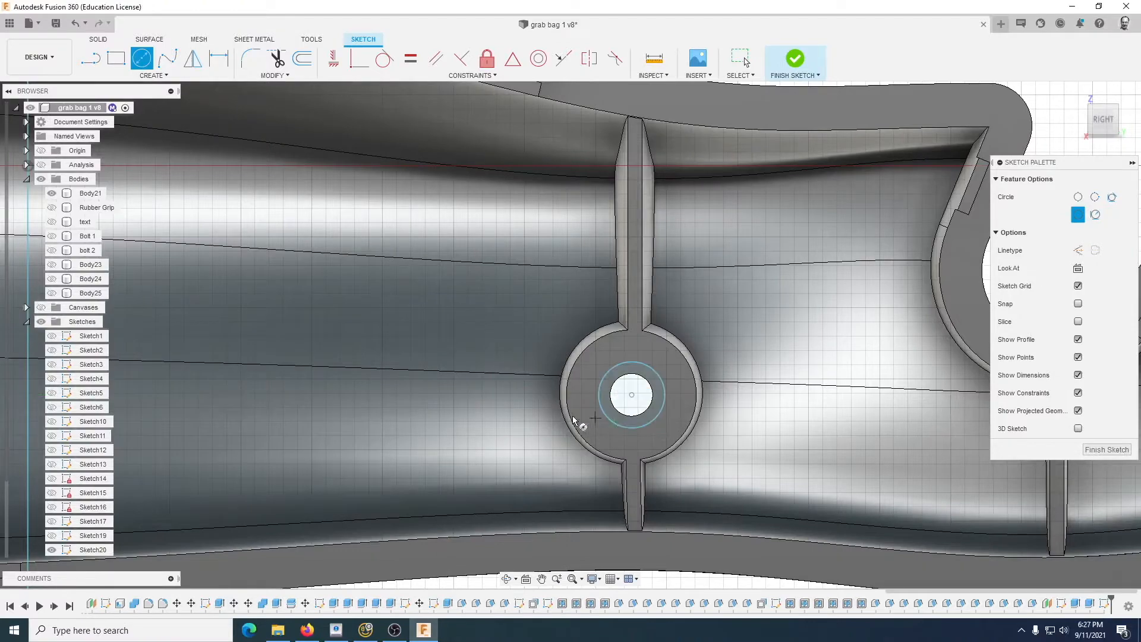
left_click(1106, 450)
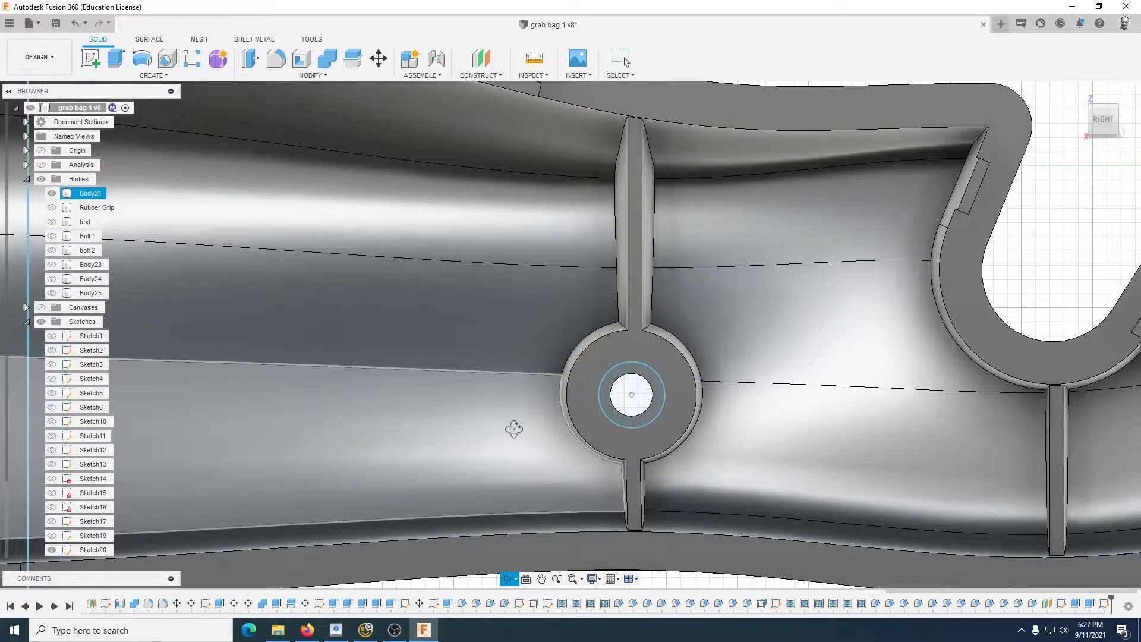
Step: Extrude the circle profiles over both boss holes by -1 mm with the Join operation to cap the holes
middle_click_drag(512, 429, 537, 434, "shift")
scroll(538, 439, "down", 3)
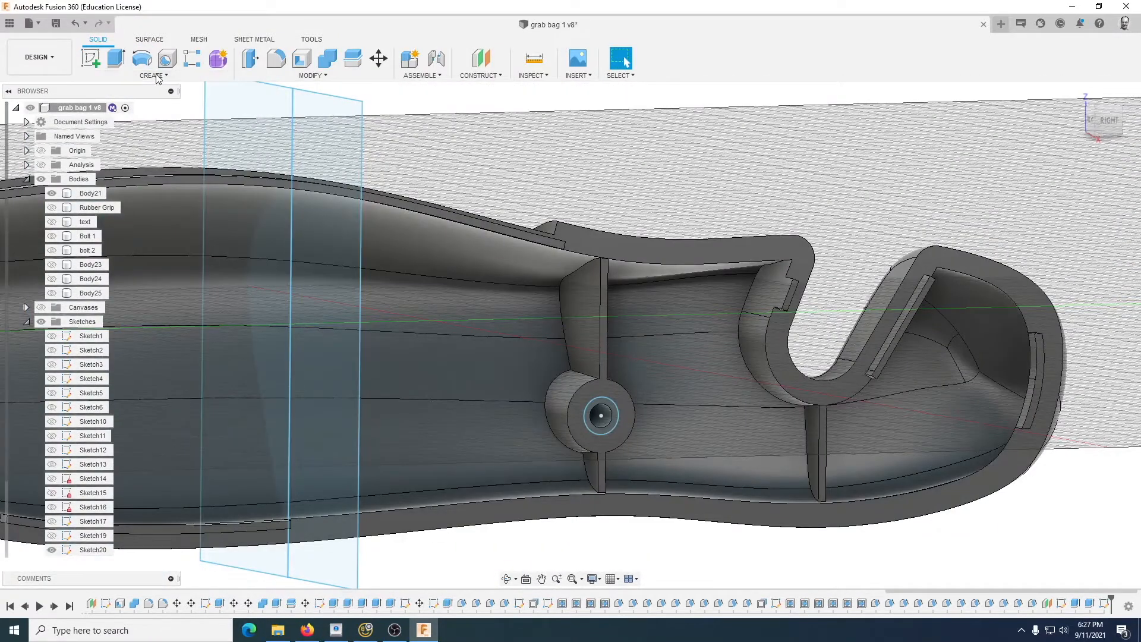
left_click(116, 59)
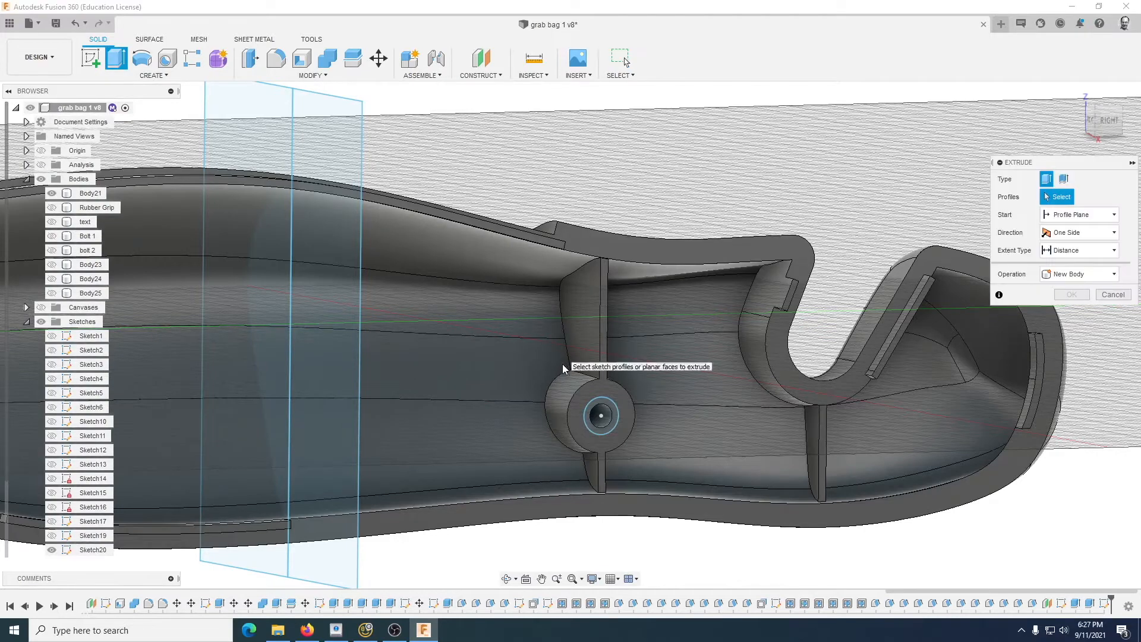
left_click(599, 419)
middle_click_drag(463, 458, 986, 383)
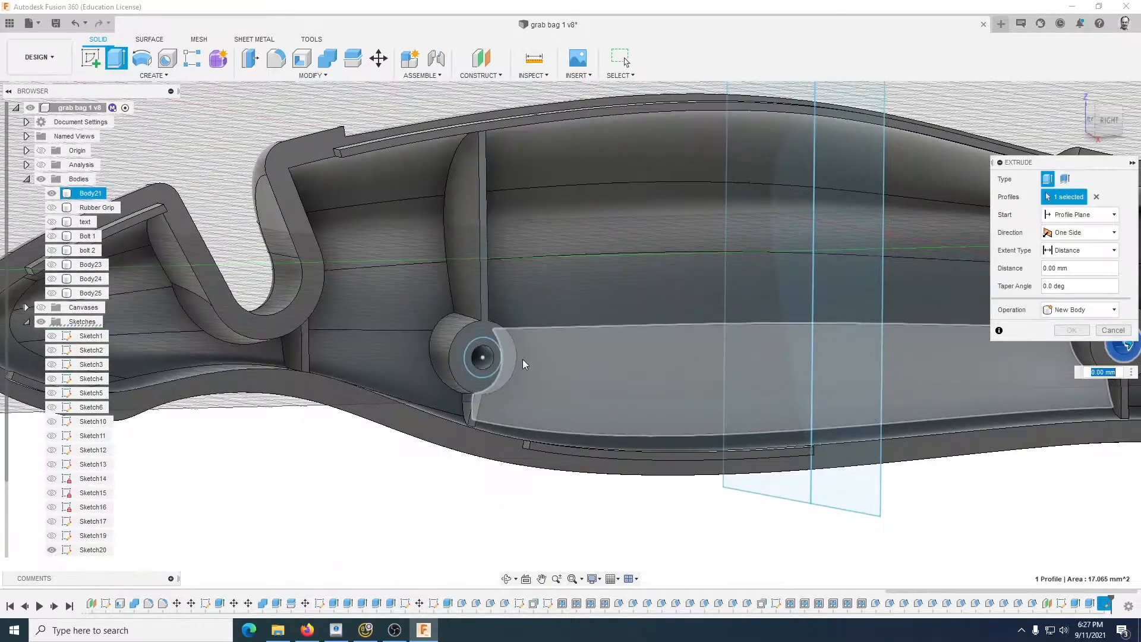
left_click(483, 366)
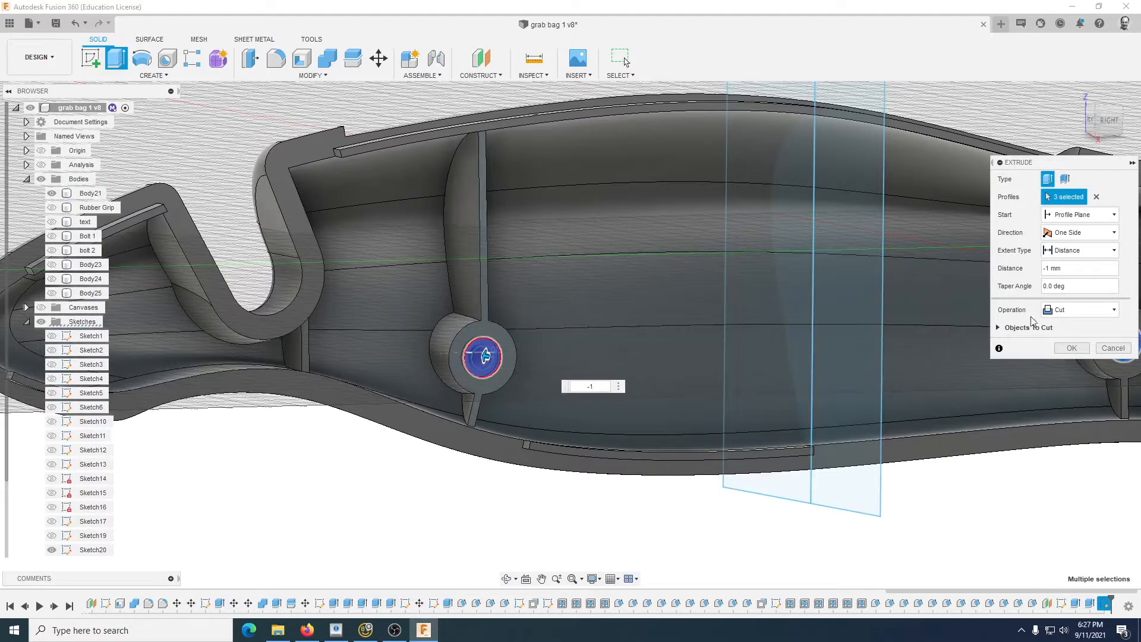
left_click(1063, 309)
left_click(1064, 324)
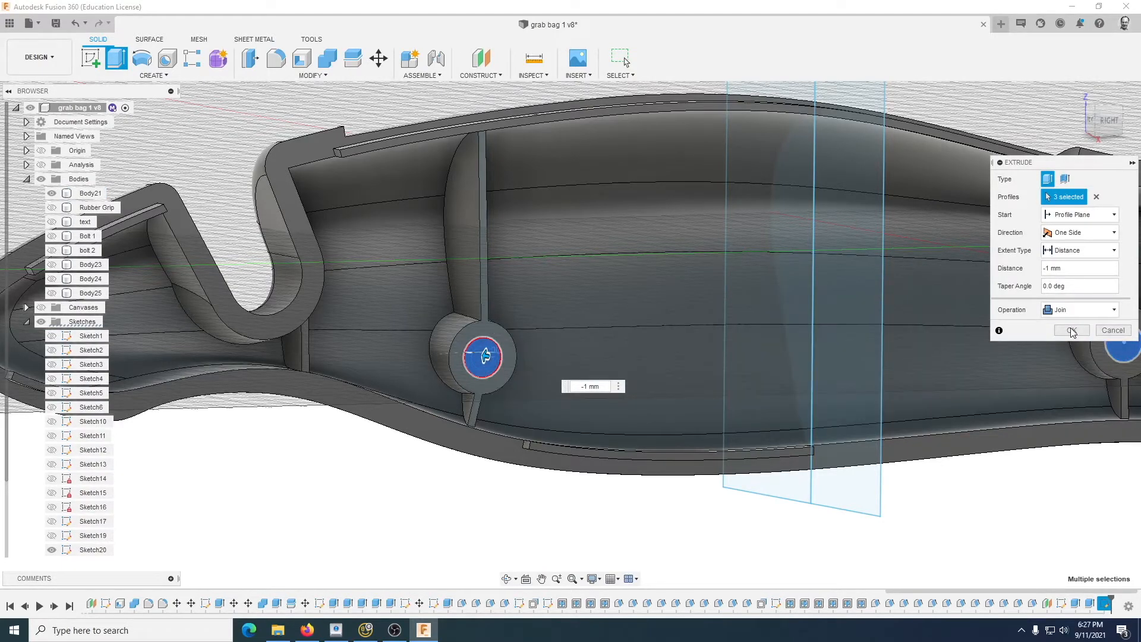
left_click(1073, 331)
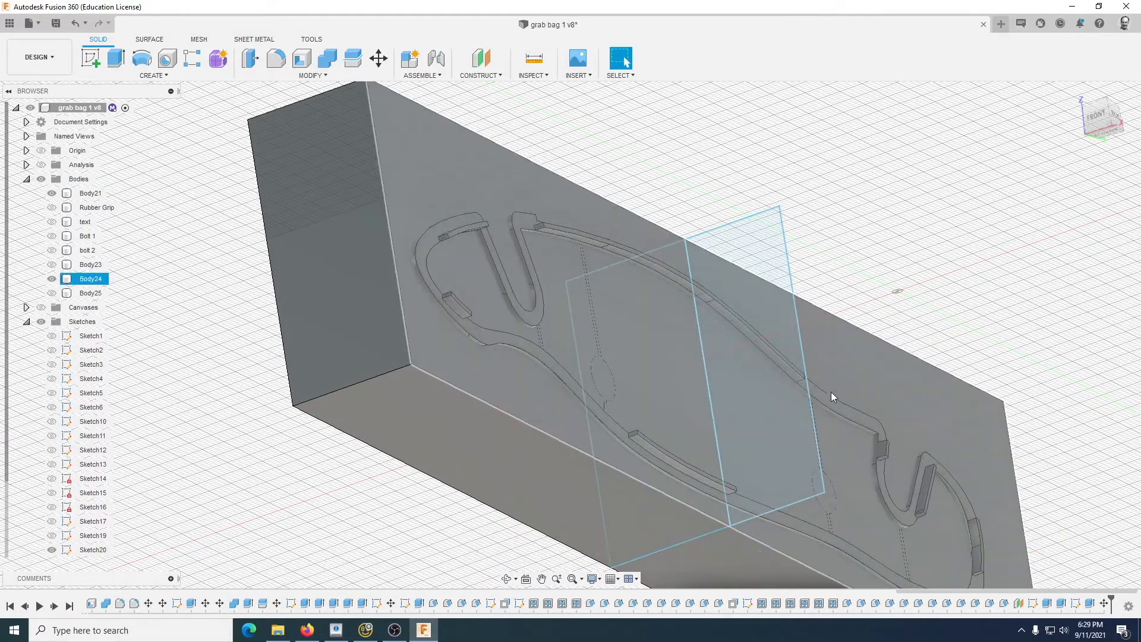
Step: Combine with the Cut operation, using block Body24 as target and Body21 as tool body, keeping the tools
middle_click_drag(596, 399, 403, 392, "shift")
key("Escape")
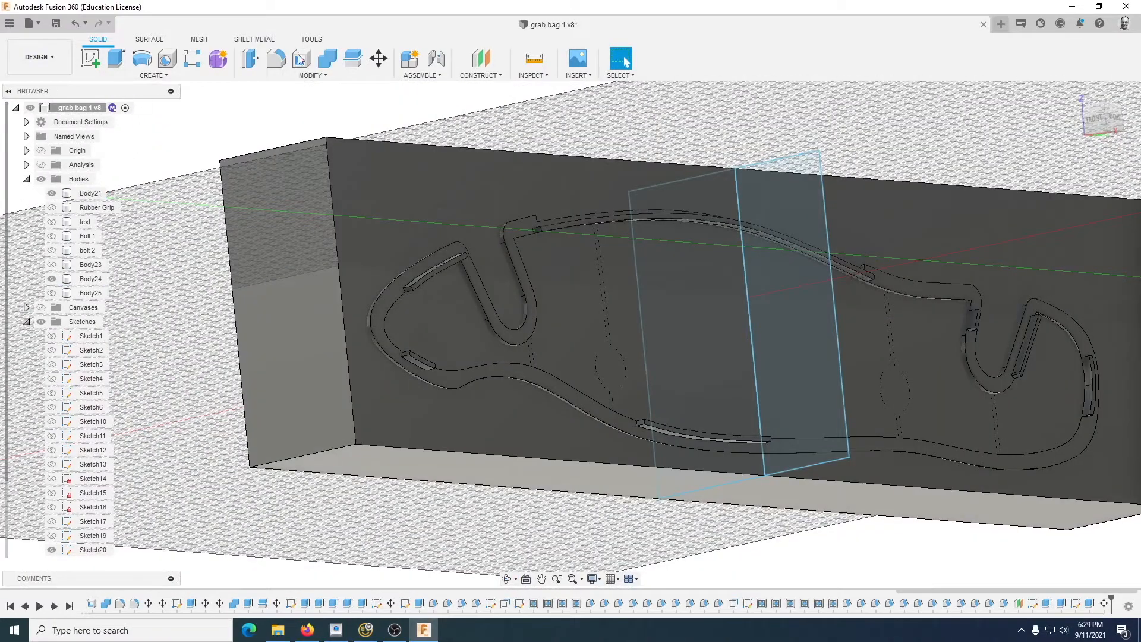
left_click(328, 59)
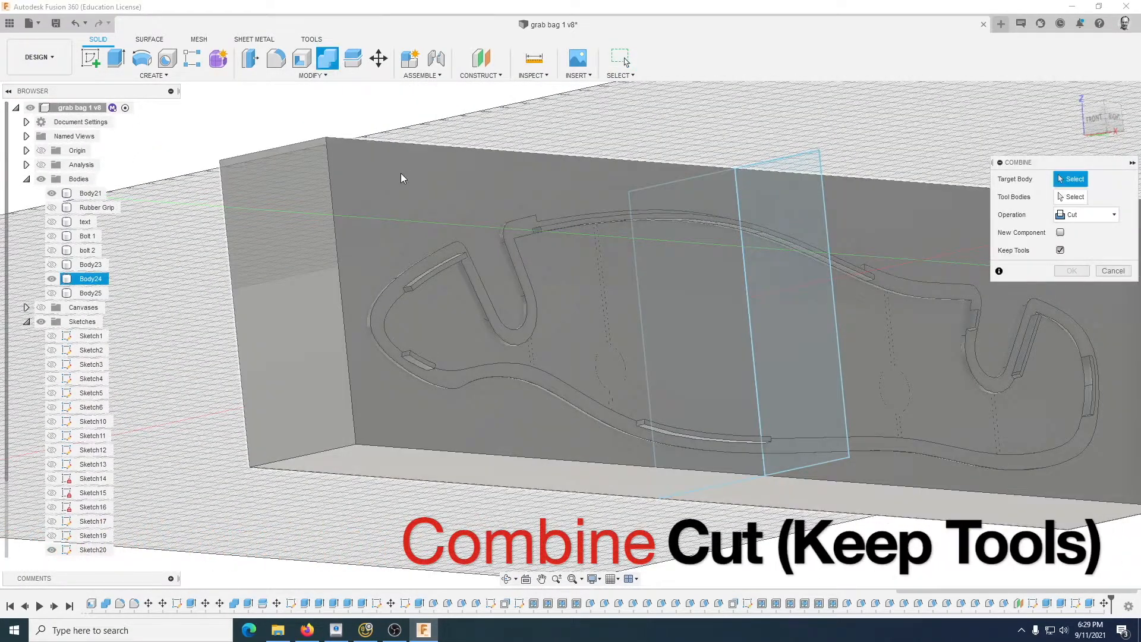
left_click(400, 184)
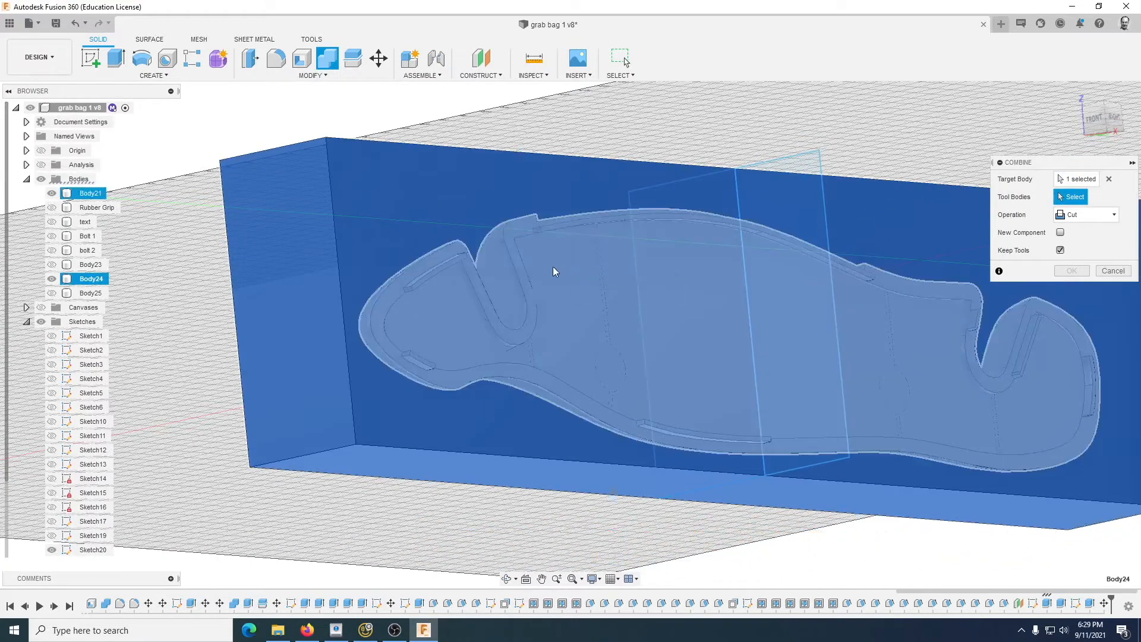
left_click(441, 262)
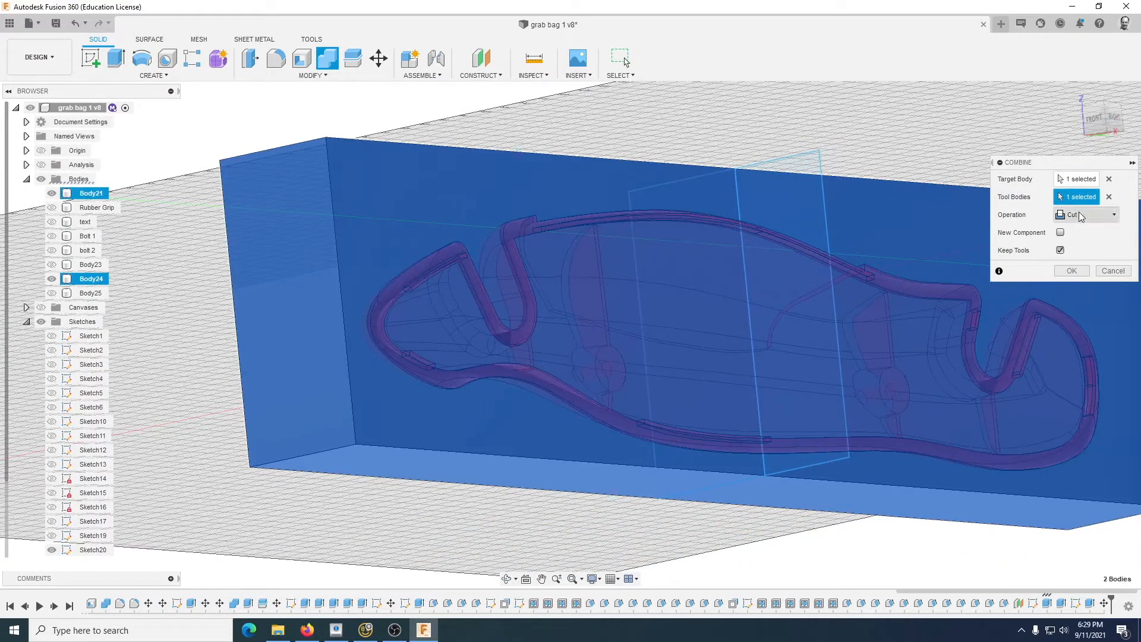
left_click(1073, 271)
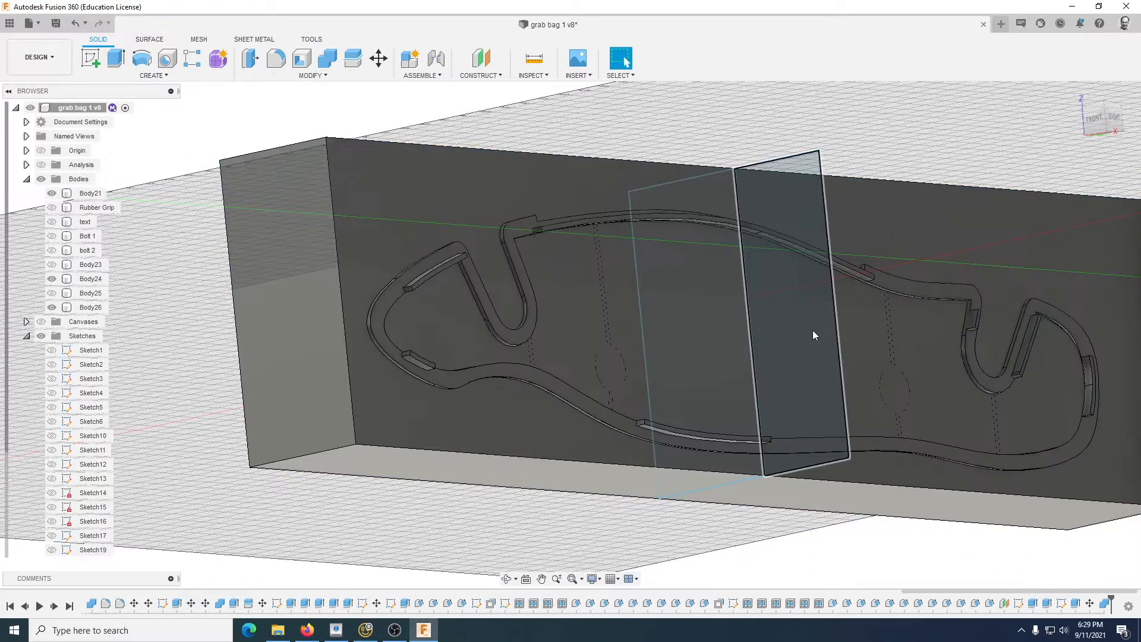
Step: Isolate block Body24 by hiding Body26 and Body21, and examine the grip cavity cut into it from several angles
left_click(53, 308)
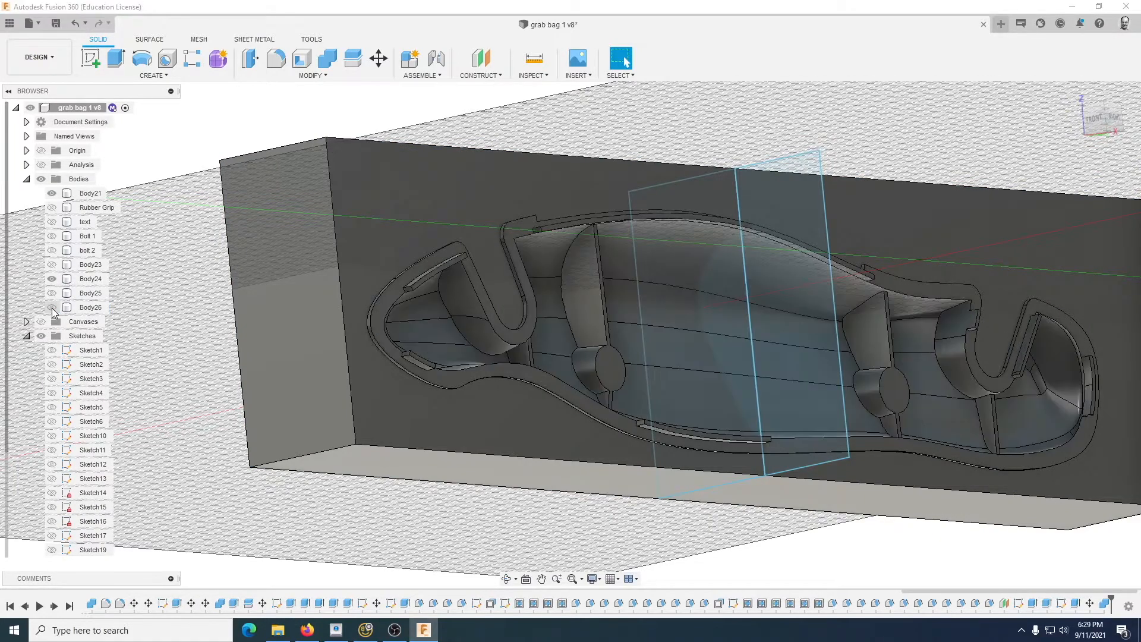
left_click(52, 307)
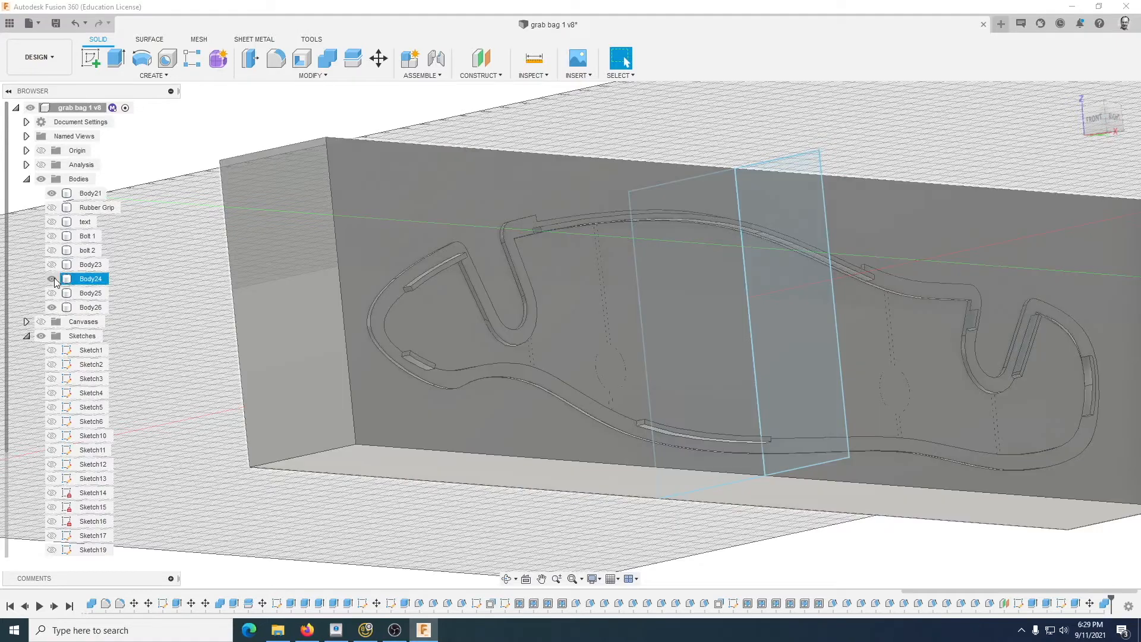
left_click(55, 277)
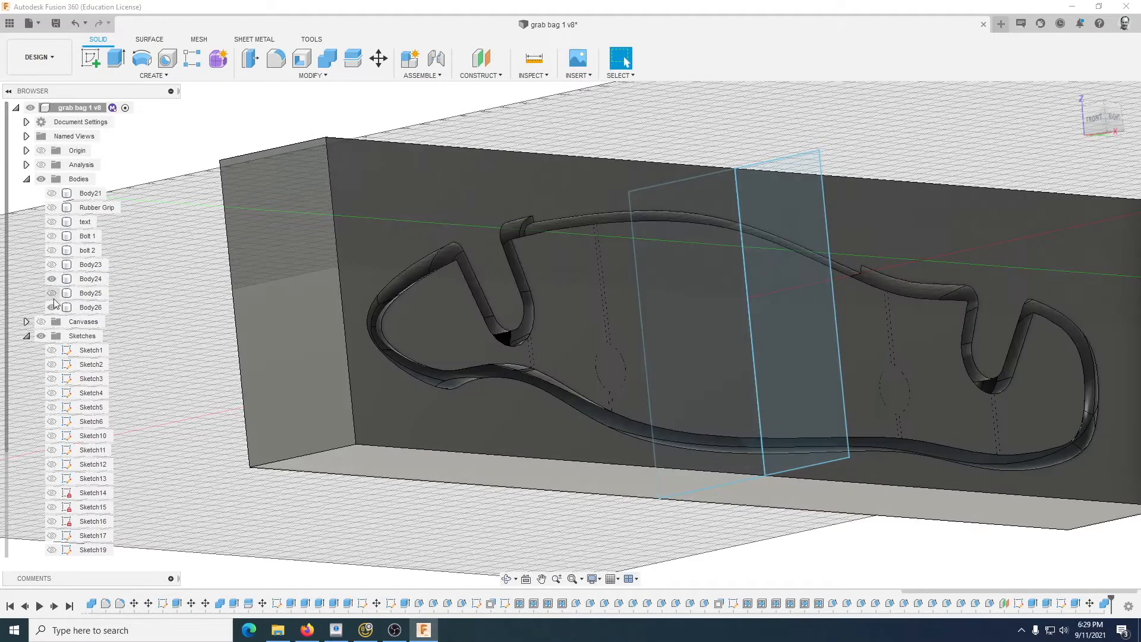
left_click(53, 308)
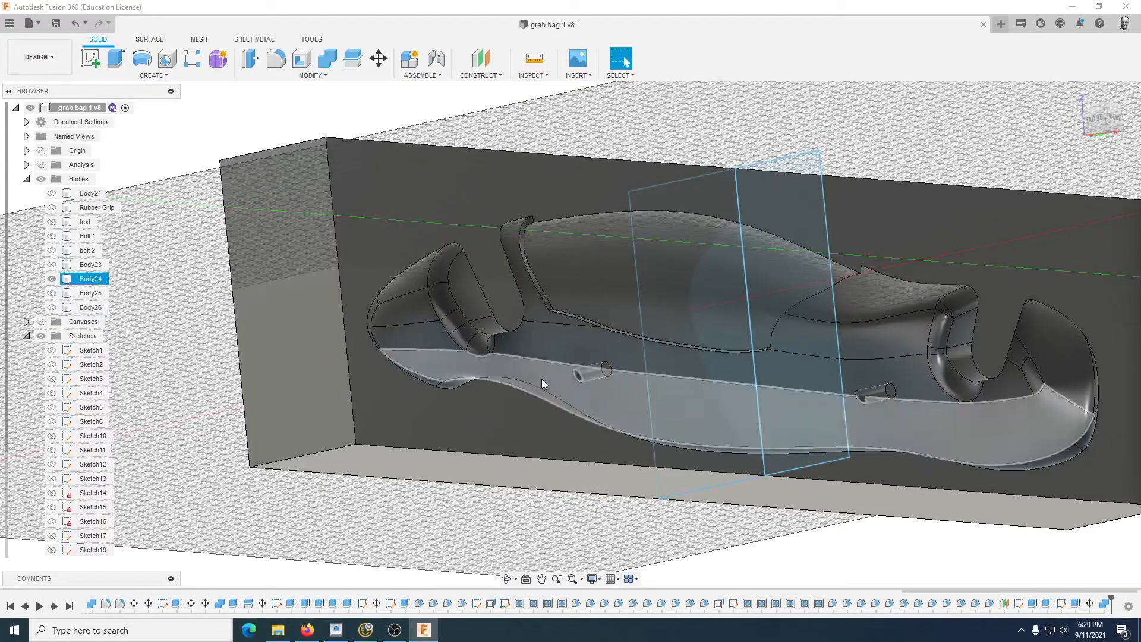
middle_click_drag(541, 381, 518, 392, "shift")
left_click_drag(518, 391, 481, 369, "shift")
middle_click_drag(482, 368, 593, 387, "shift")
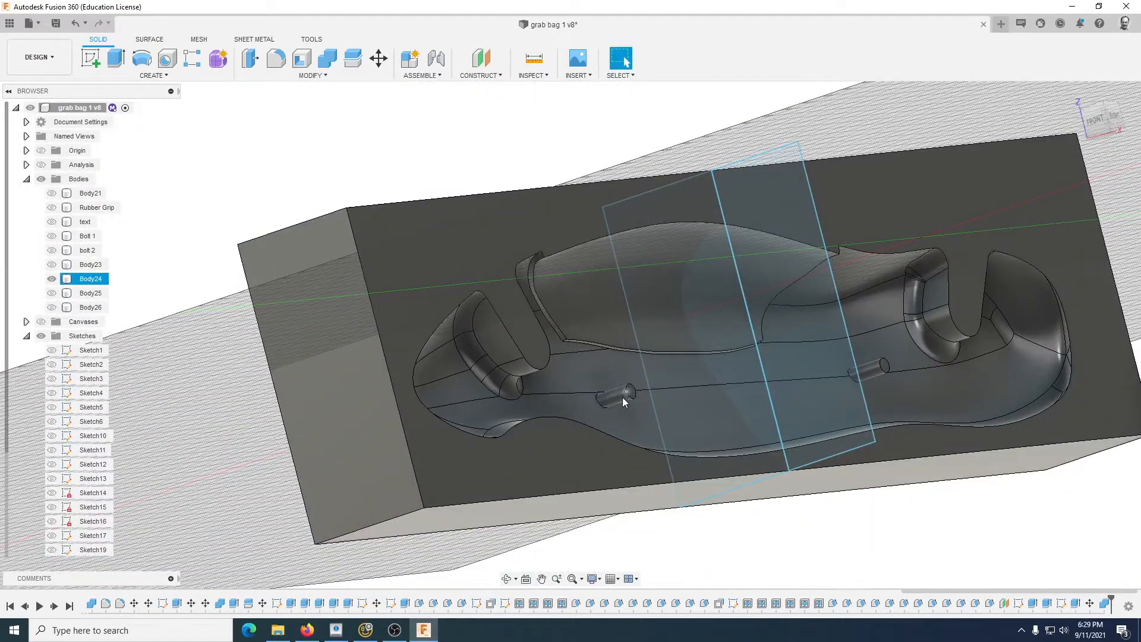
Step: Hide Body24, examine the inner core Body26 from both sides, and show block Body25 with it
middle_click_drag(268, 351, 300, 359, "shift")
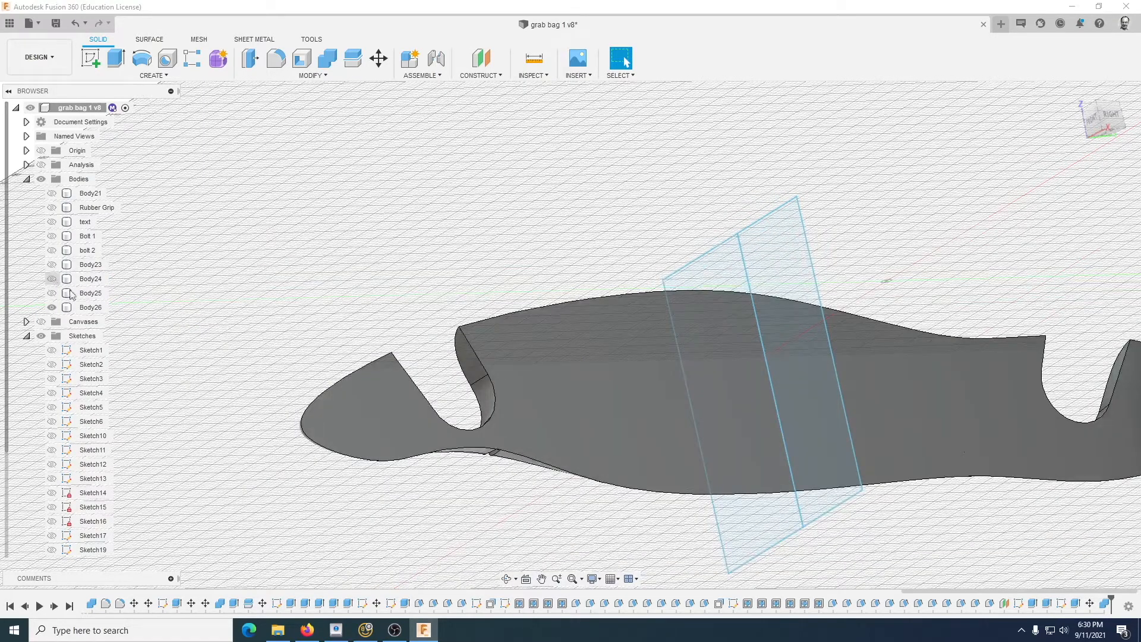
middle_click_drag(244, 347, 403, 341, "shift")
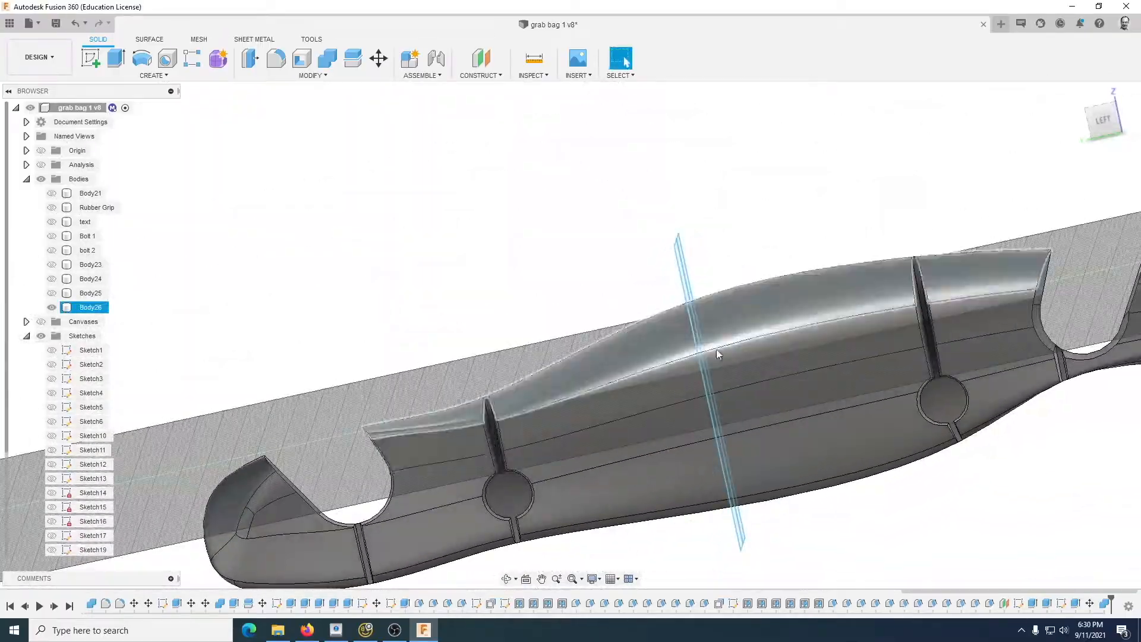
middle_click_drag(601, 308, 528, 360, "shift")
middle_click_drag(528, 359, 505, 364, "shift")
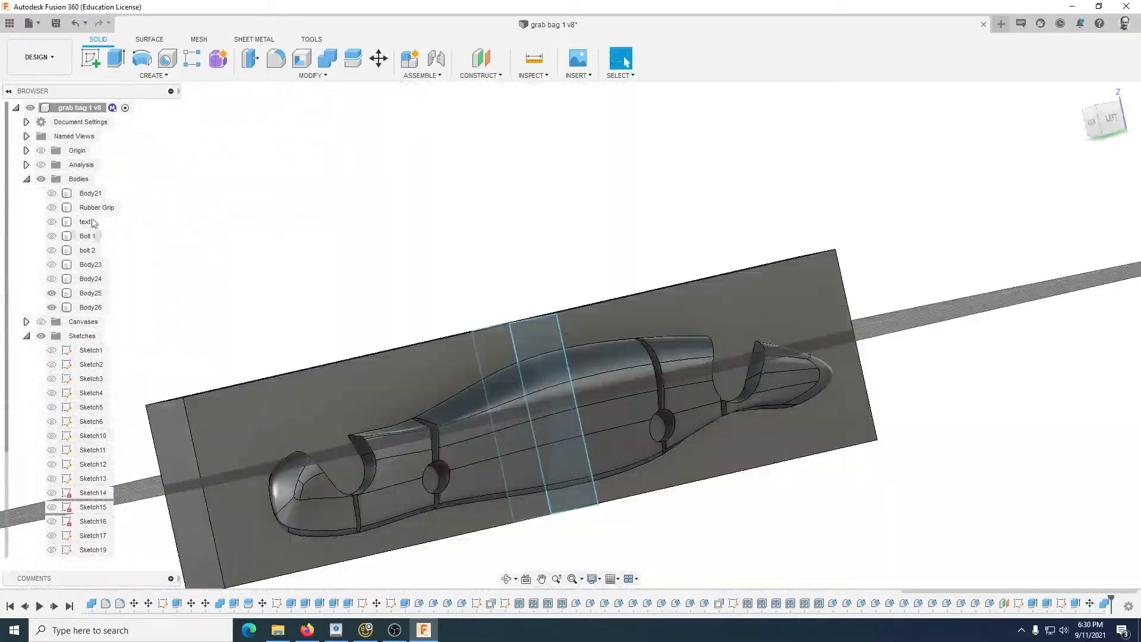
Step: Combine with the Join operation, using core Body26 as target and block Body25 as tool body, keeping the tools
left_click(330, 60)
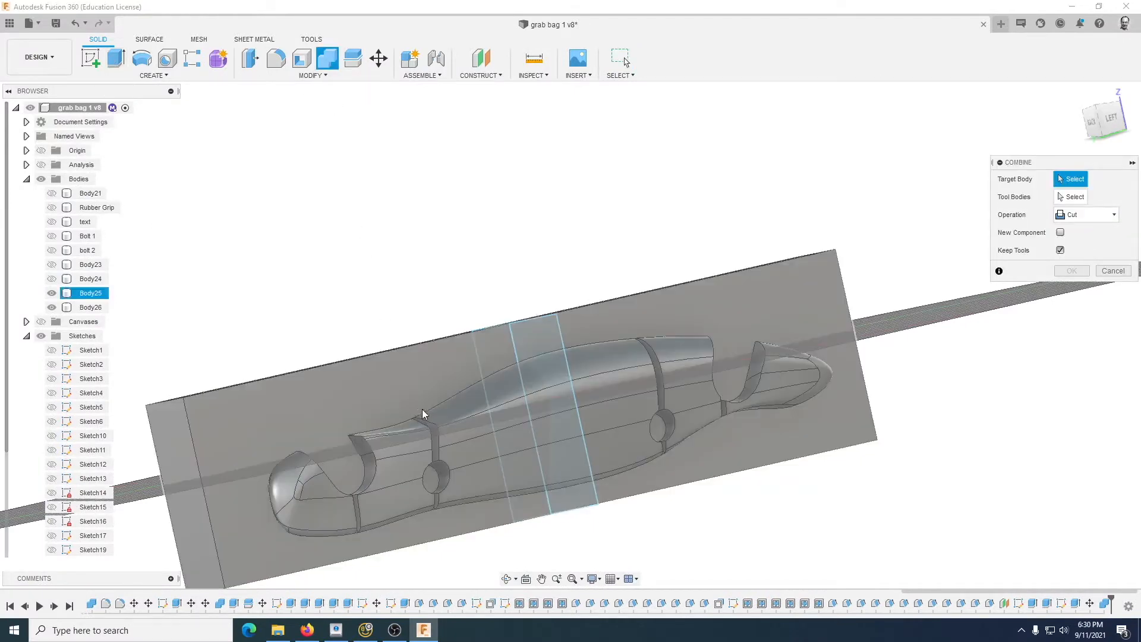
left_click(426, 436)
left_click(409, 409)
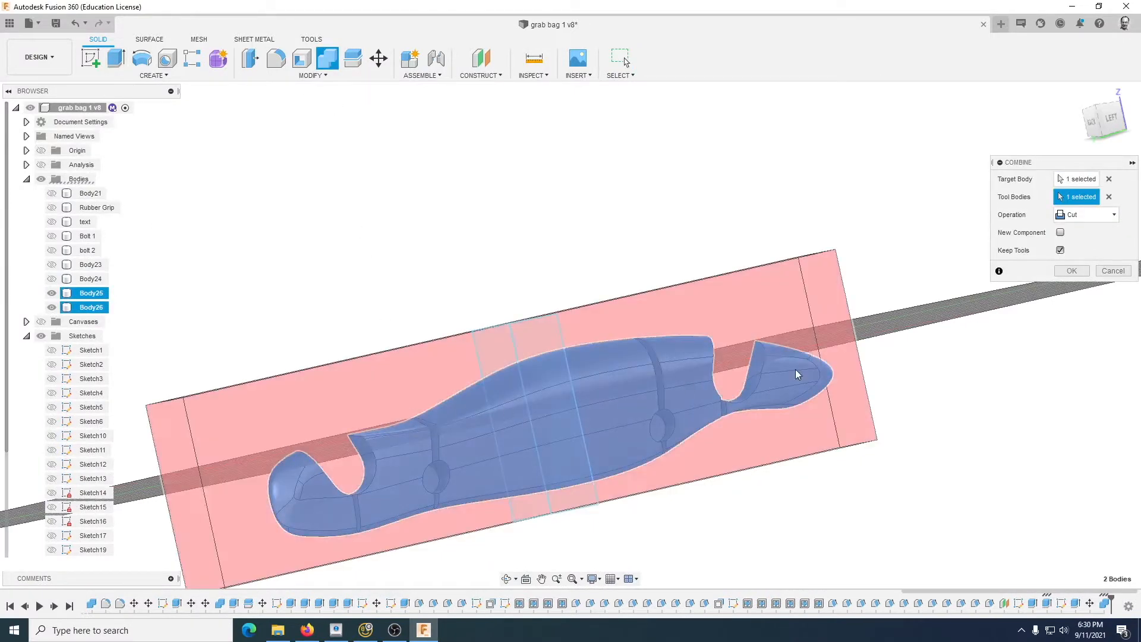
left_click(1099, 215)
left_click(1076, 228)
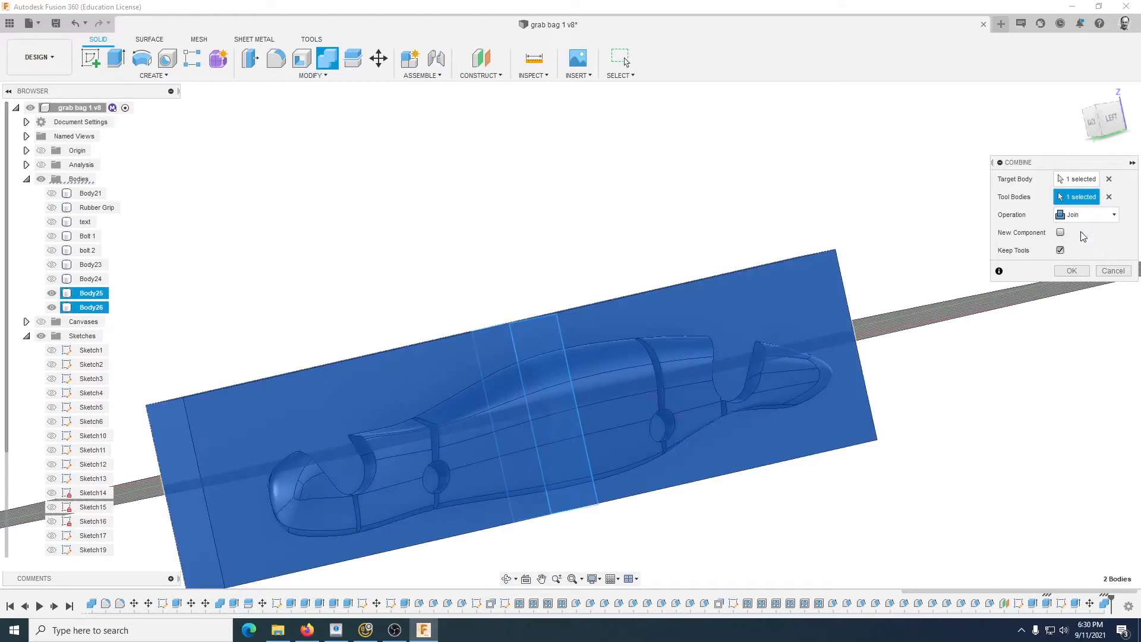
left_click(1072, 272)
Step: Show Body21 and cut it from Body26 with Combine, keeping the tools, and hide Body21 and Body25
middle_click_drag(785, 438, 755, 454, "shift")
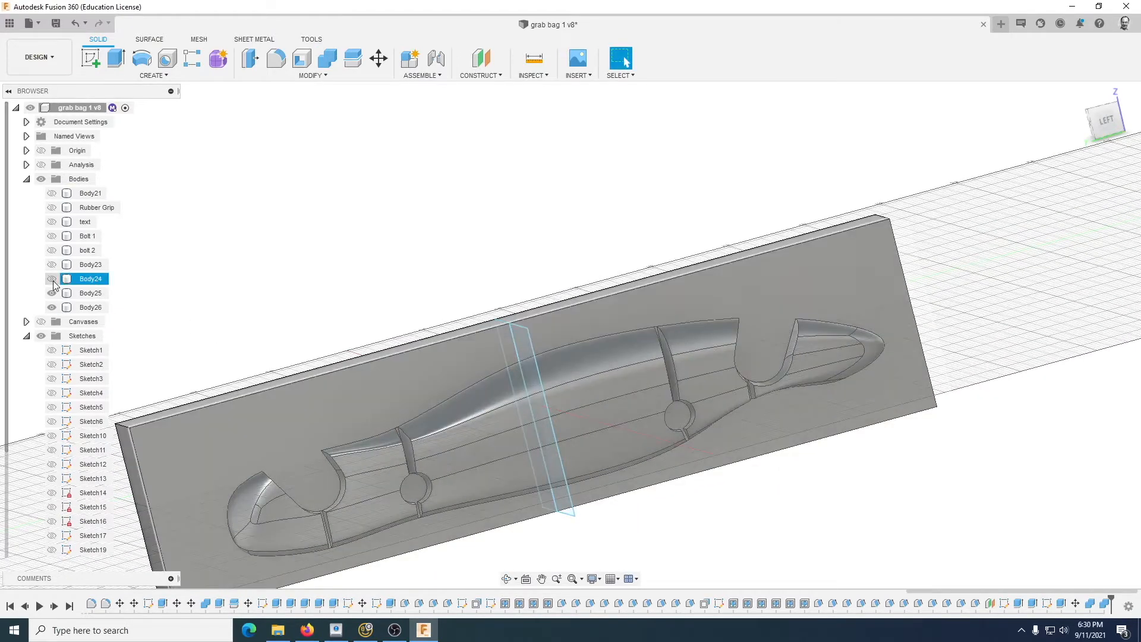
left_click(53, 194)
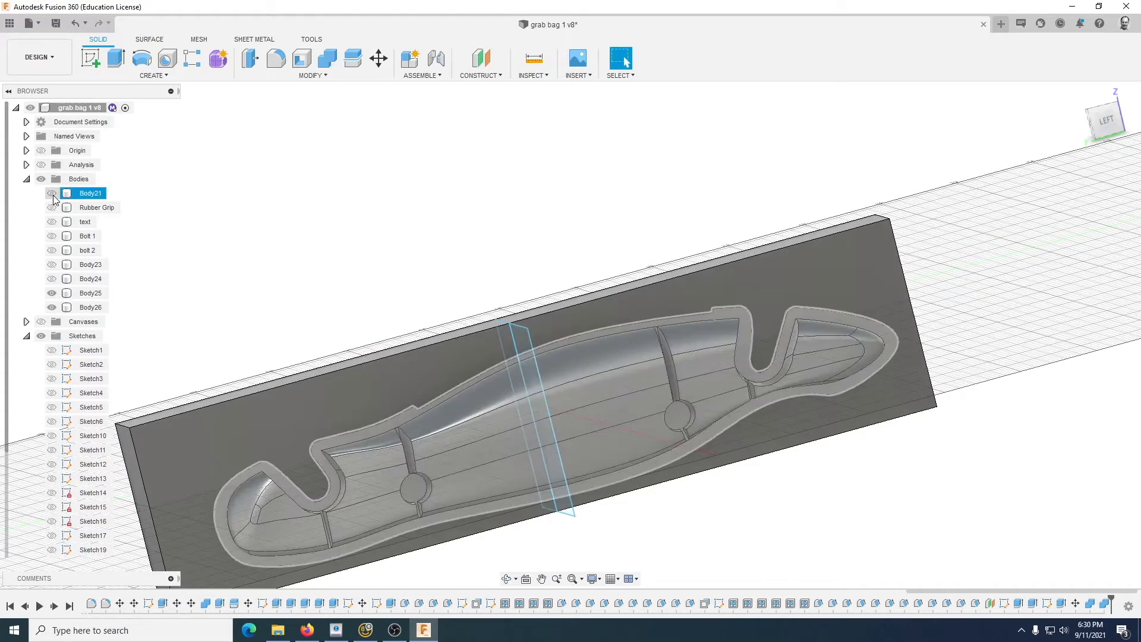
middle_click_drag(238, 393, 438, 437, "shift")
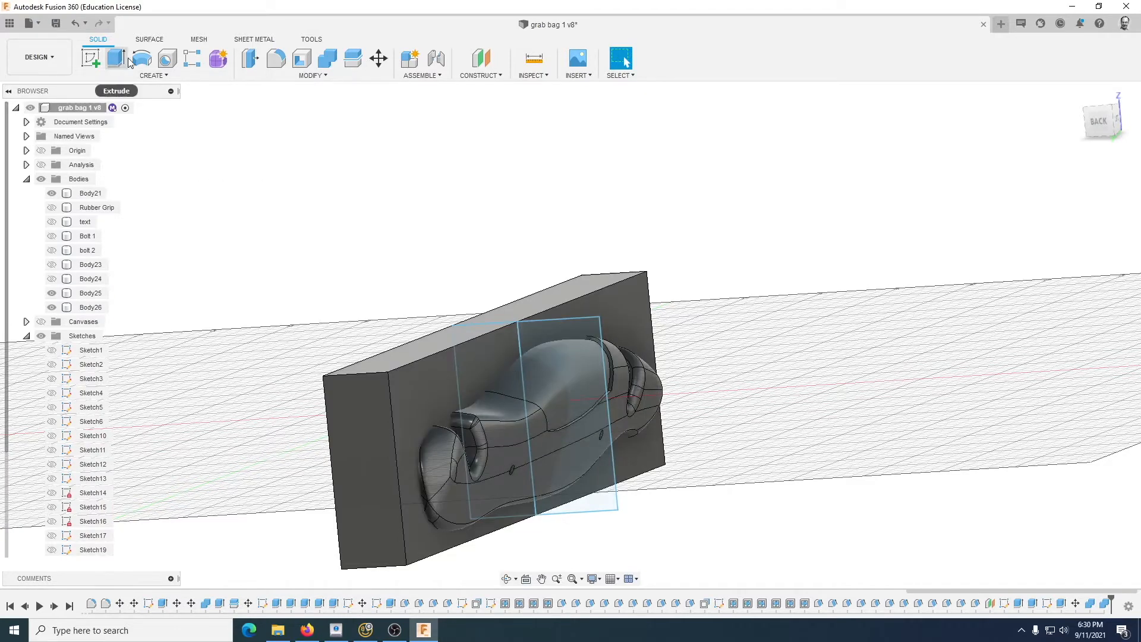
left_click(330, 64)
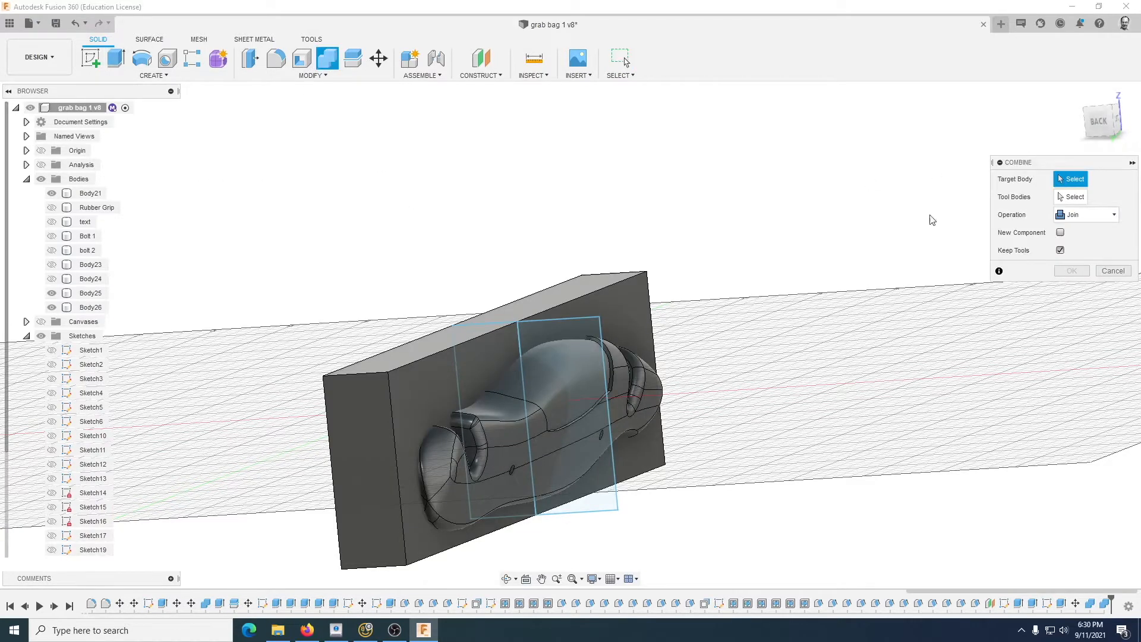
left_click(619, 293)
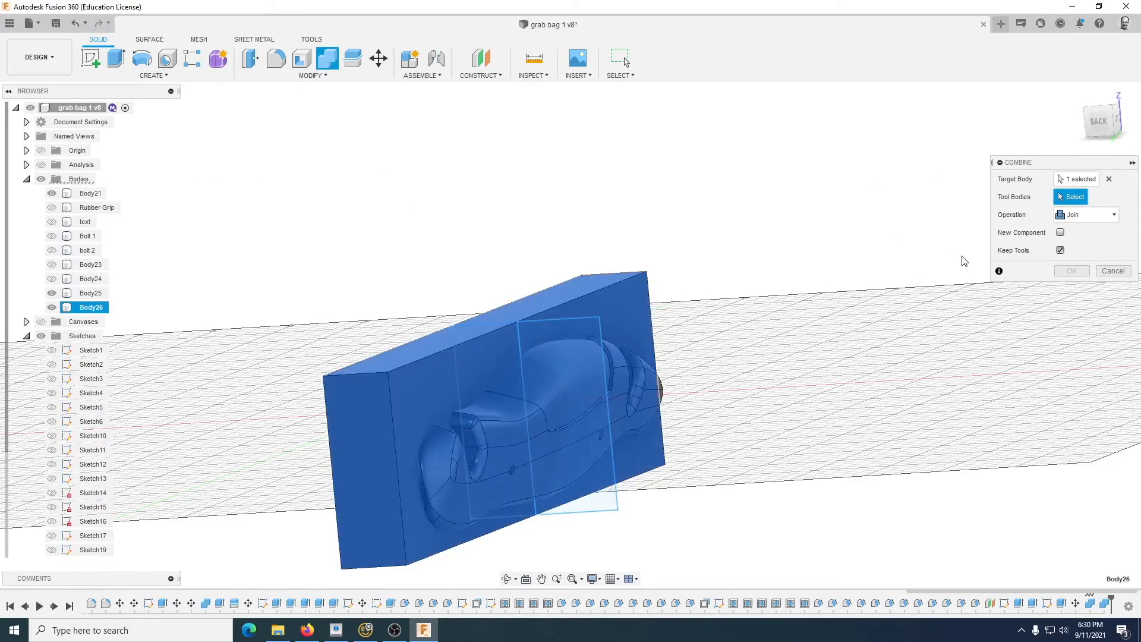
left_click(648, 393)
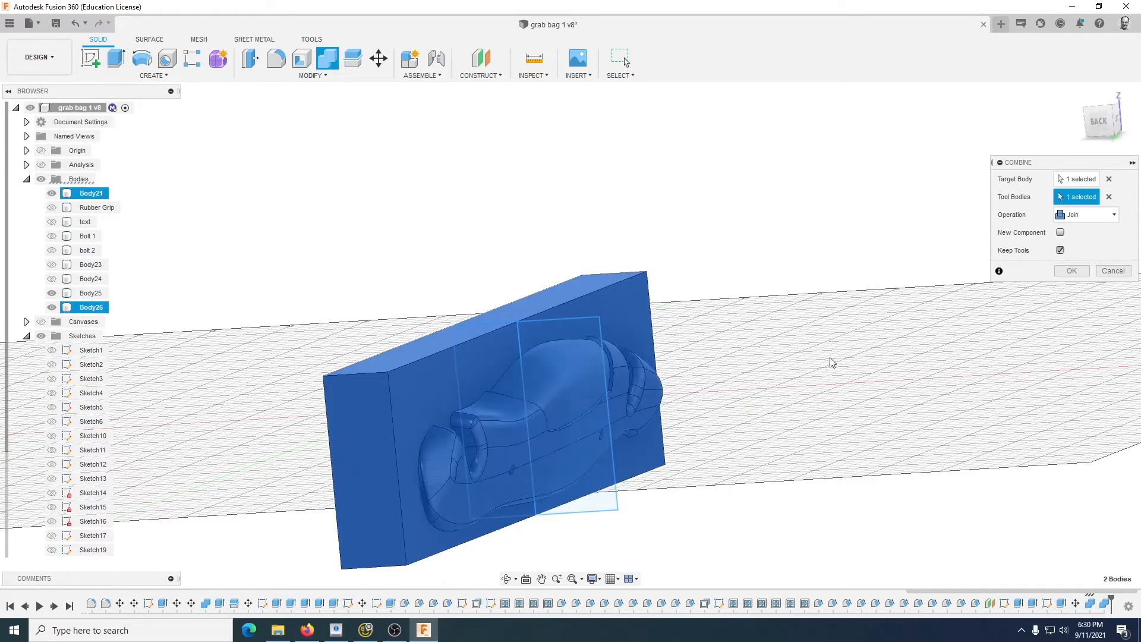
left_click(1080, 215)
left_click(1074, 243)
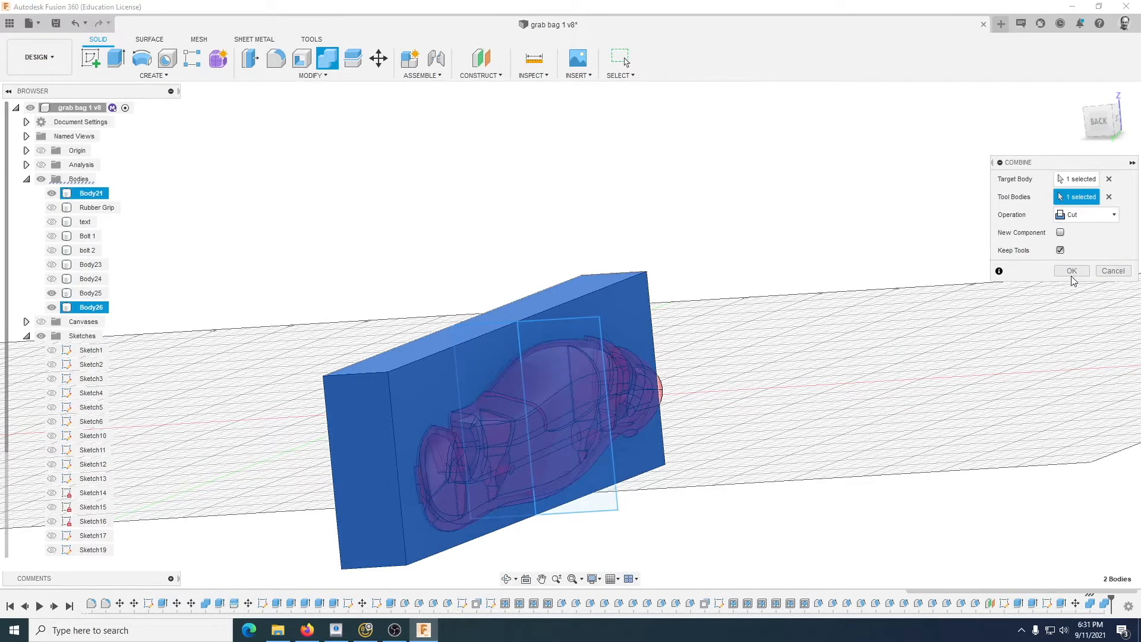
left_click(1072, 271)
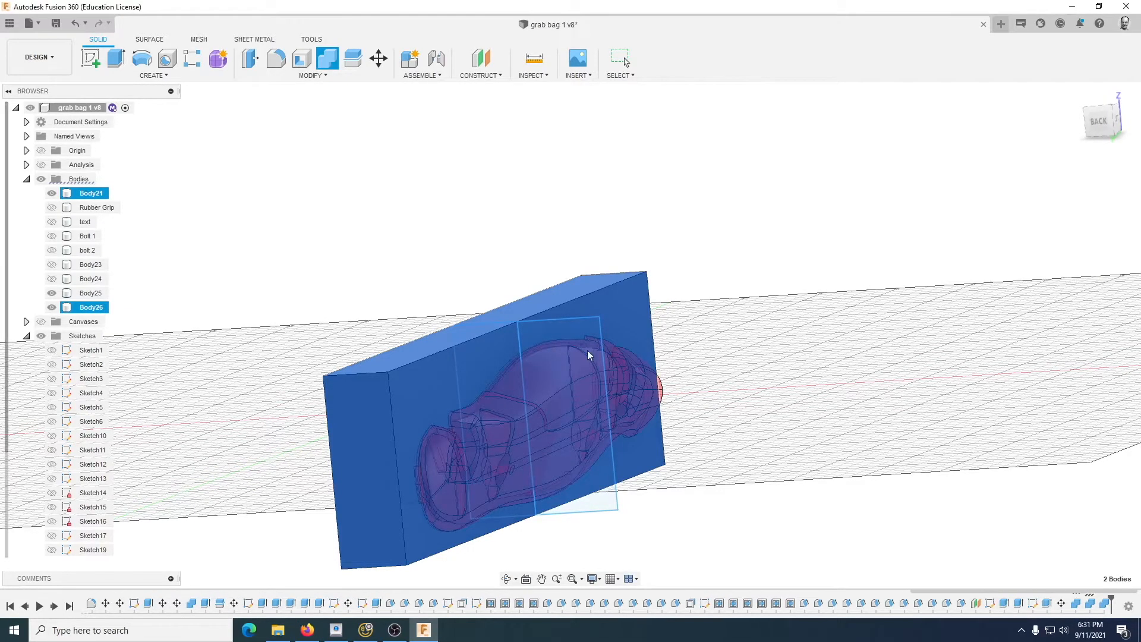
left_click(52, 193)
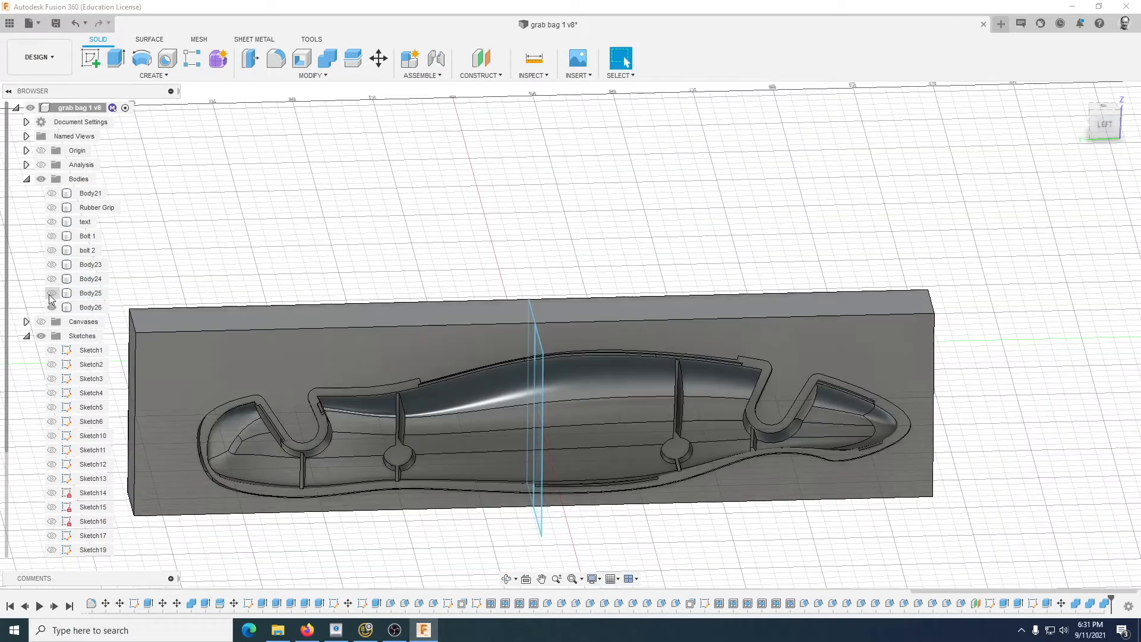
left_click(52, 293)
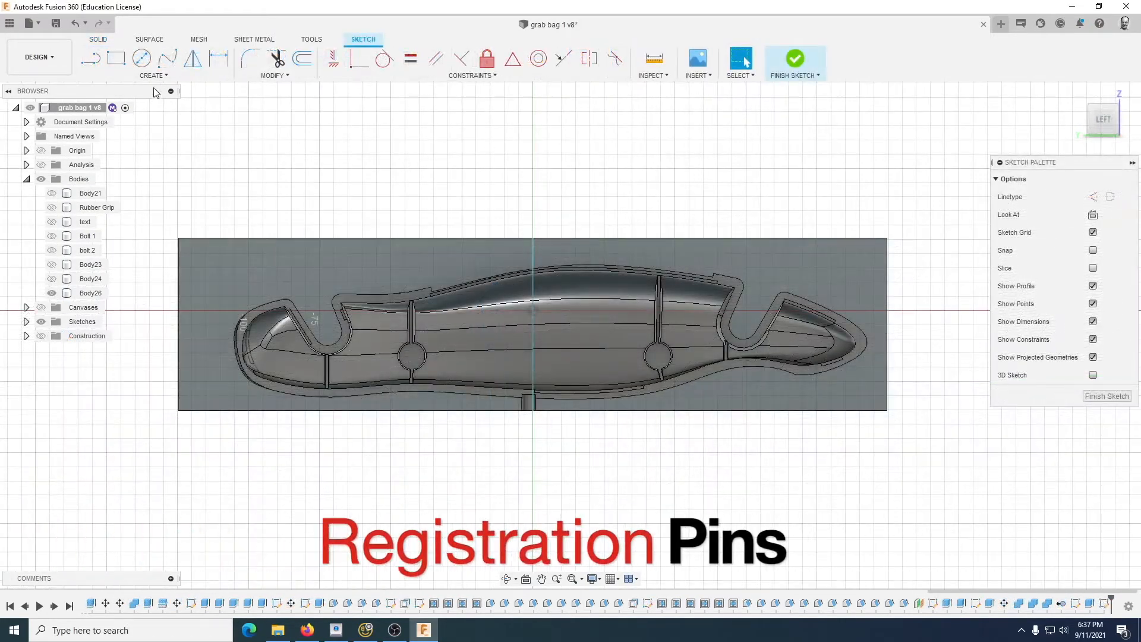
Step: Draw two circumscribed hexagons in opposite corners of Body26's parting face, one about 5.6 mm in radius and the other smaller
left_click(156, 76)
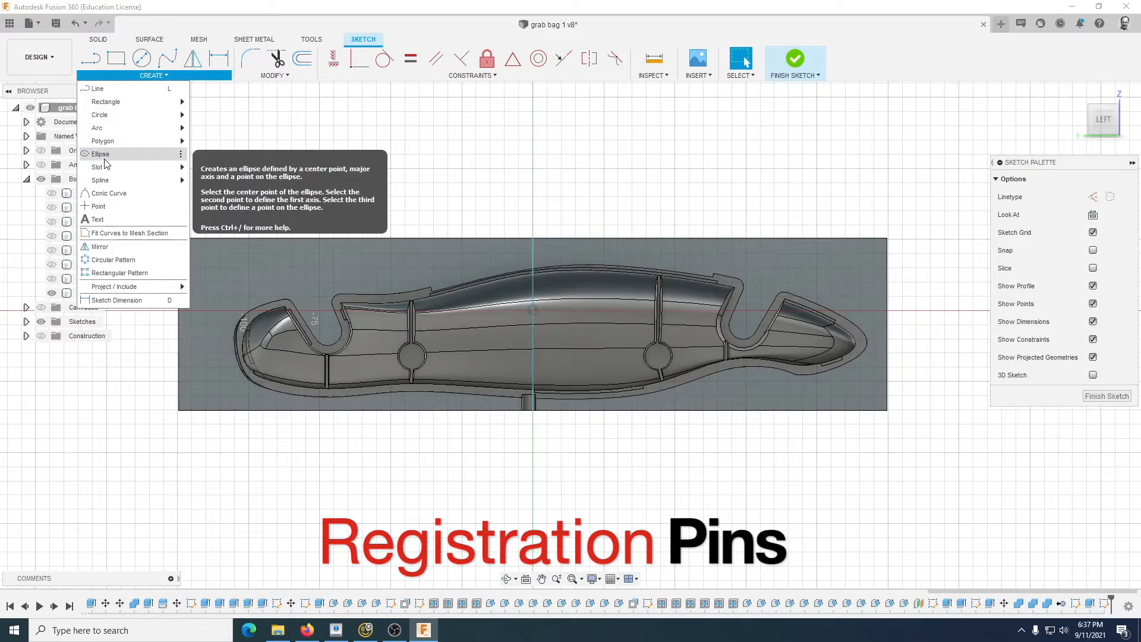
mouse_move(146, 140)
left_click(214, 141)
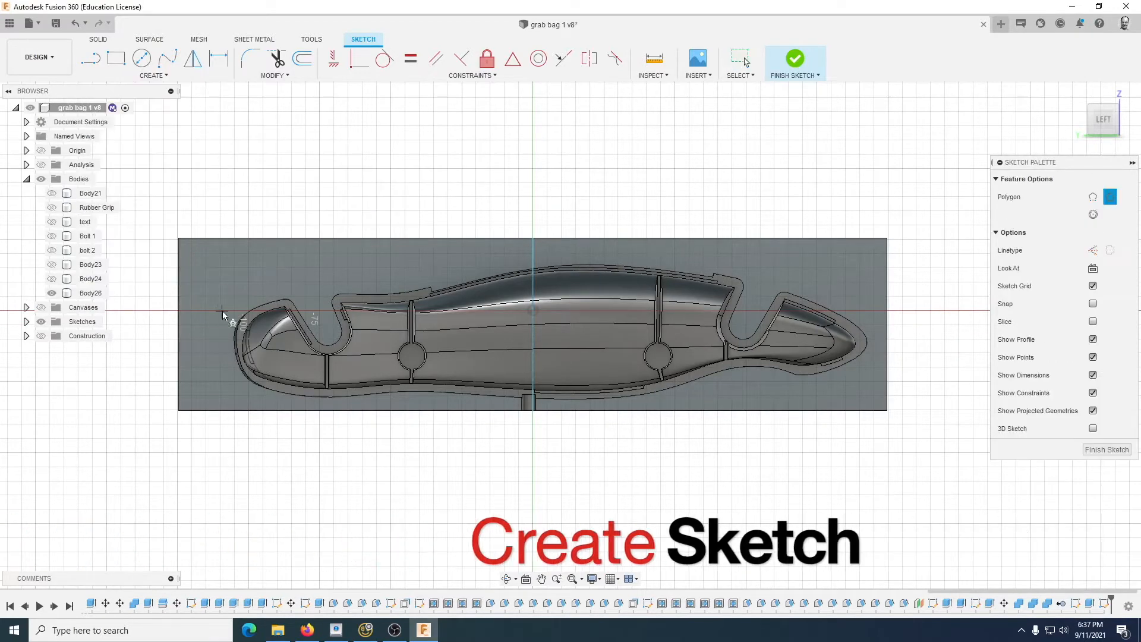
left_click(214, 270)
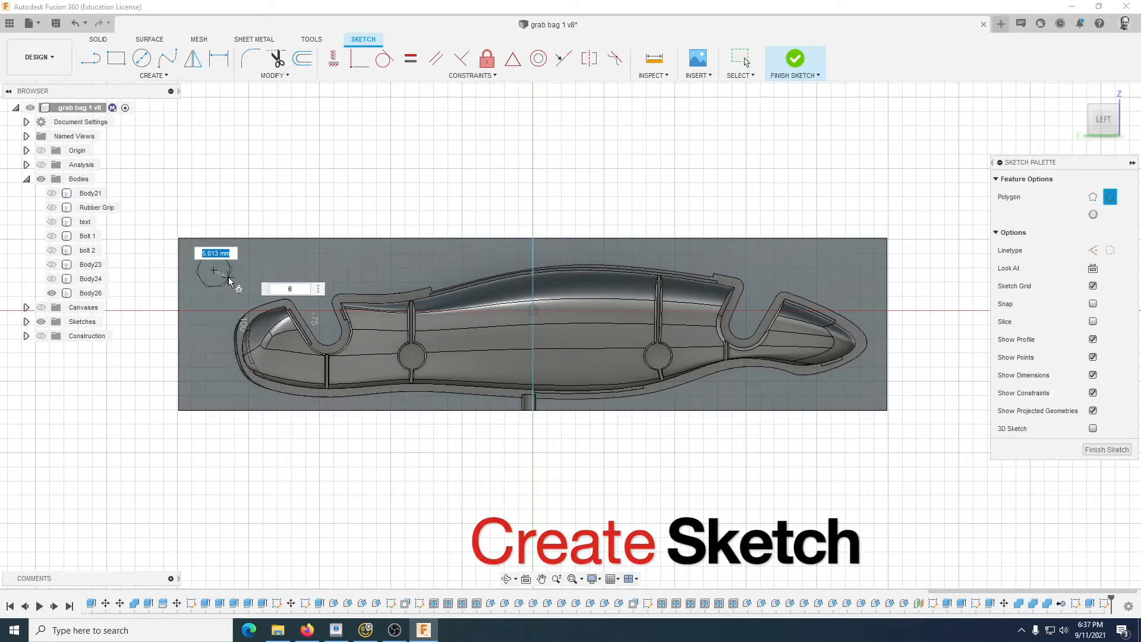
left_click(228, 279)
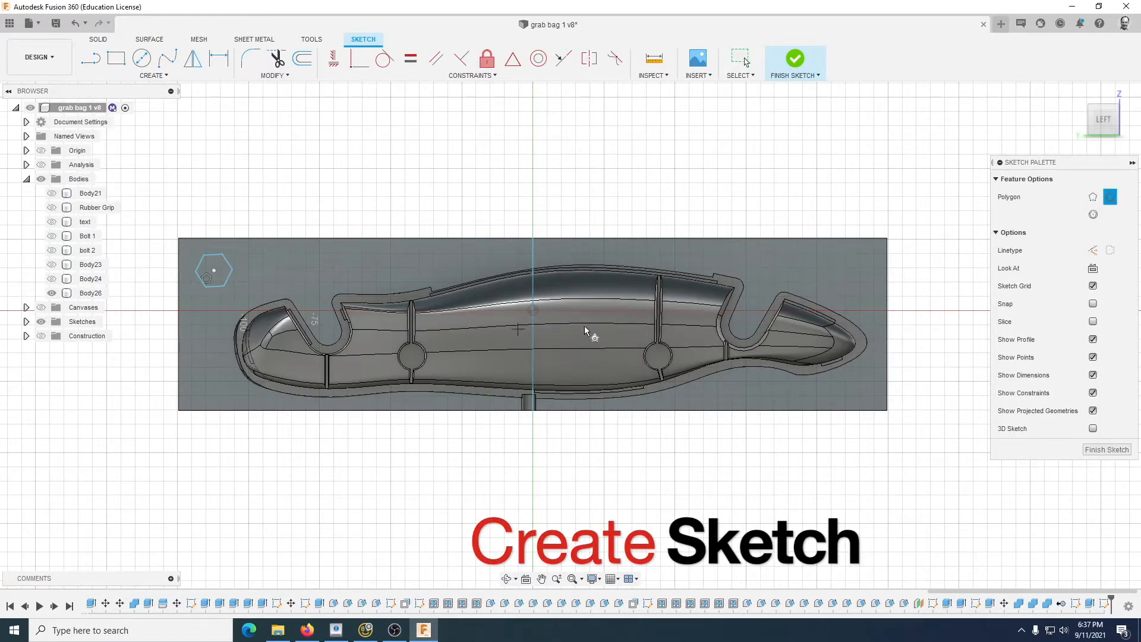
left_click(858, 392)
left_click(867, 401)
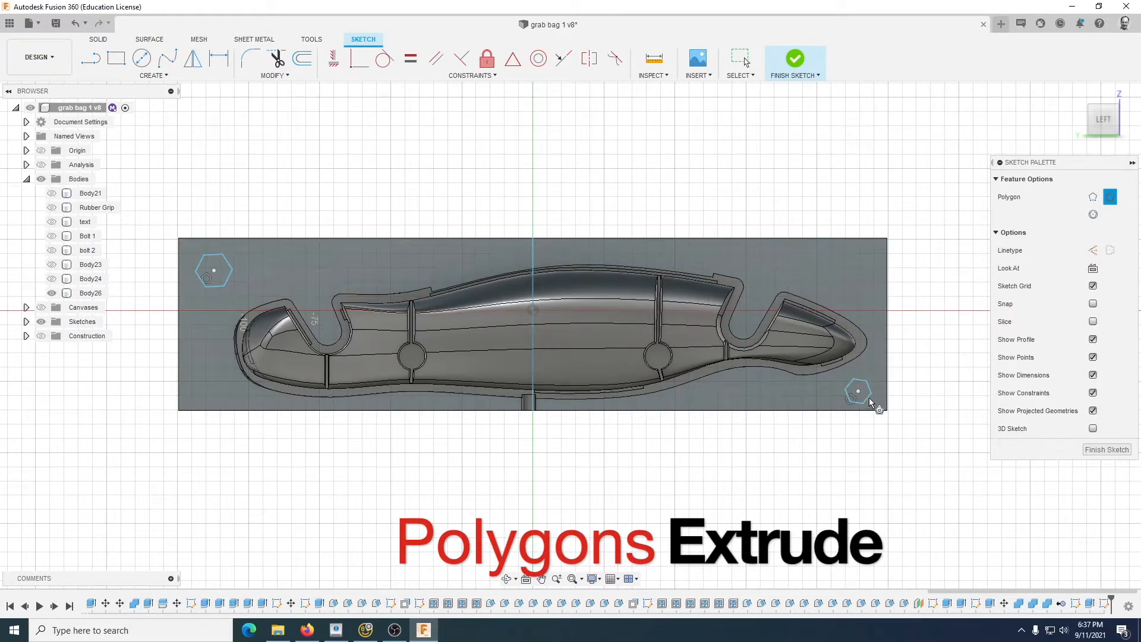
Step: Extrude both hexagon profiles outward from the parting face of Body26 as registration pins
key("e")
left_click(215, 262)
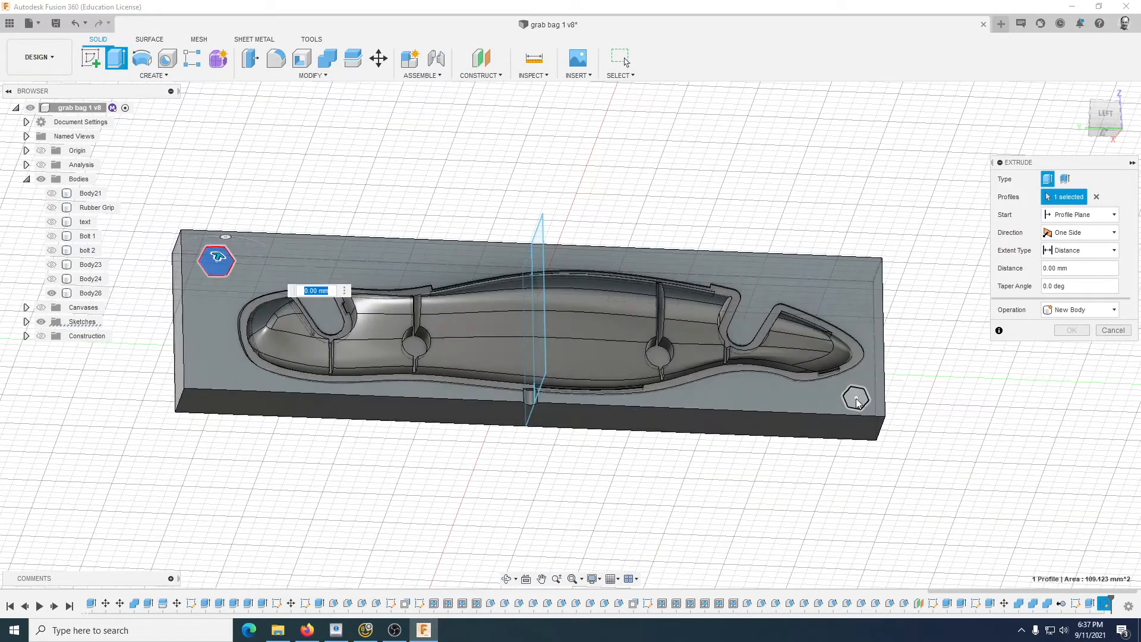
left_click(857, 396)
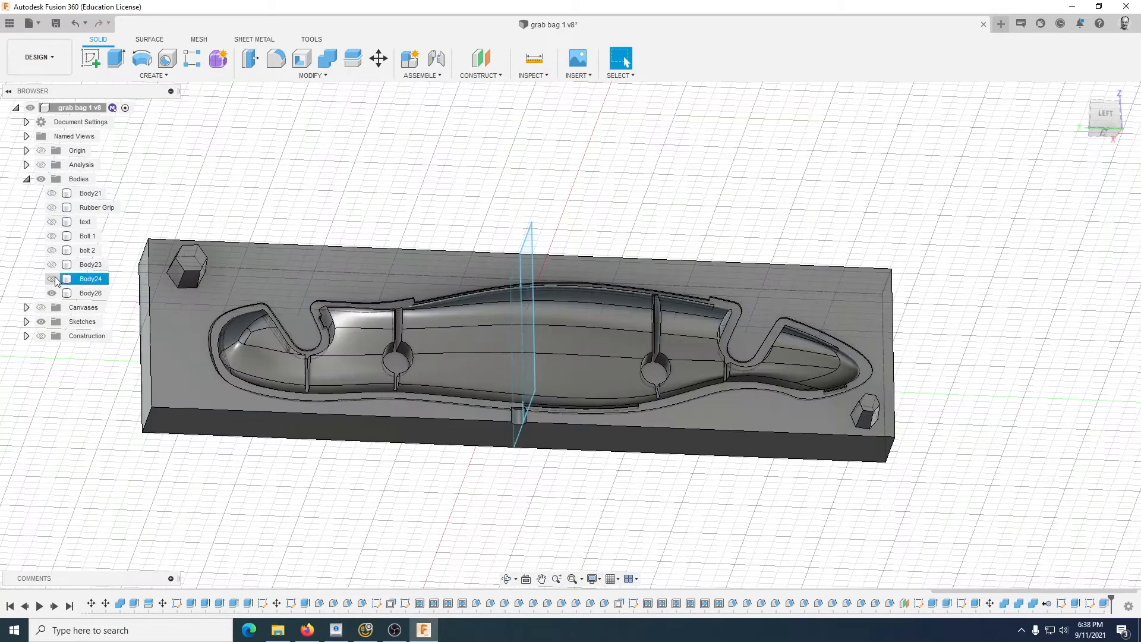
Step: Show Body24 and cut it with Body26 as the tool body using Combine, keeping the tools, and inspect the result
left_click(52, 278)
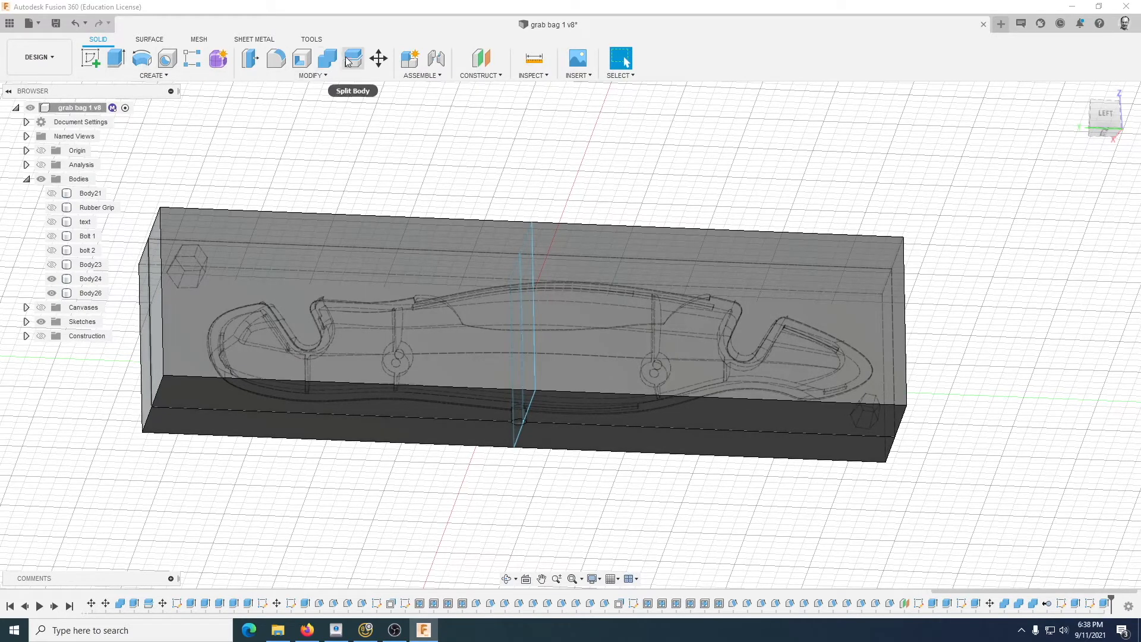
left_click(328, 57)
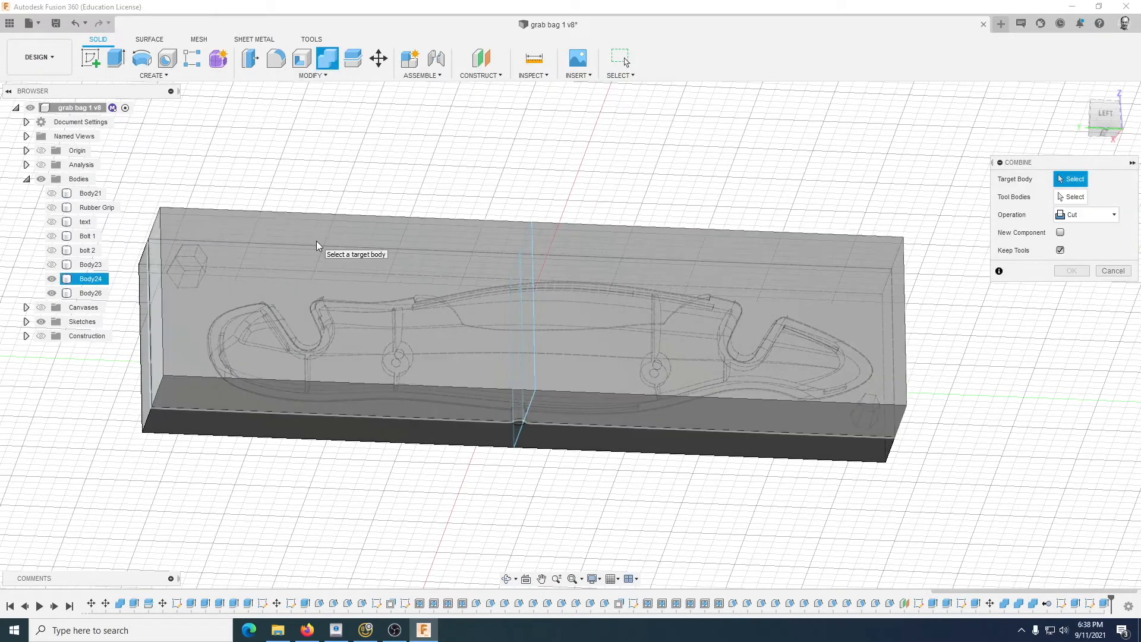
left_click(316, 242)
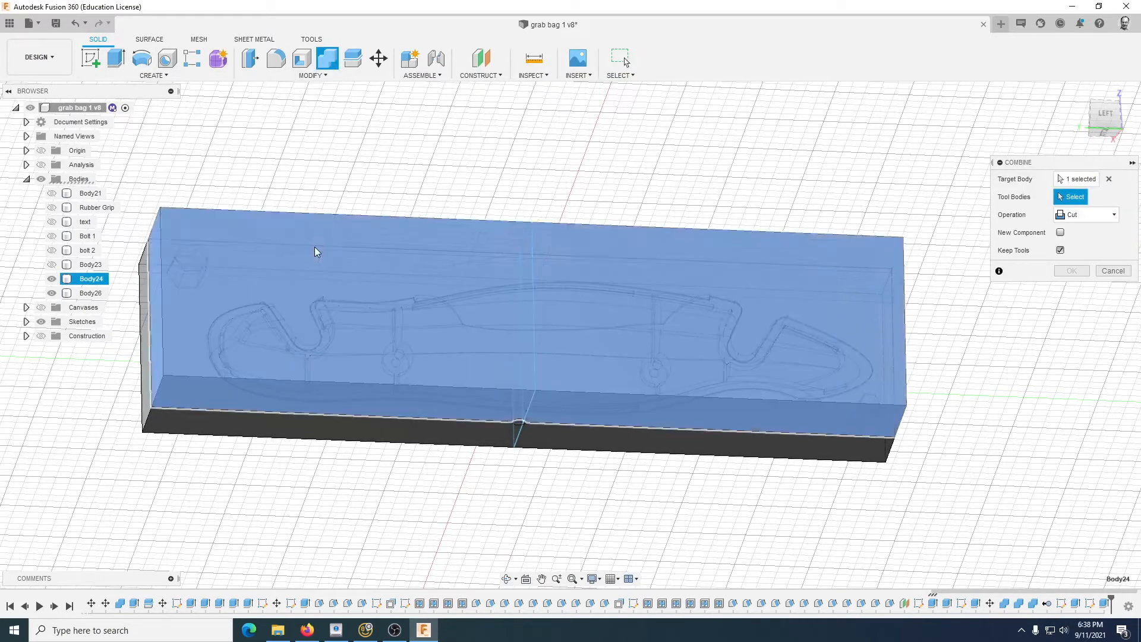
left_click(363, 424)
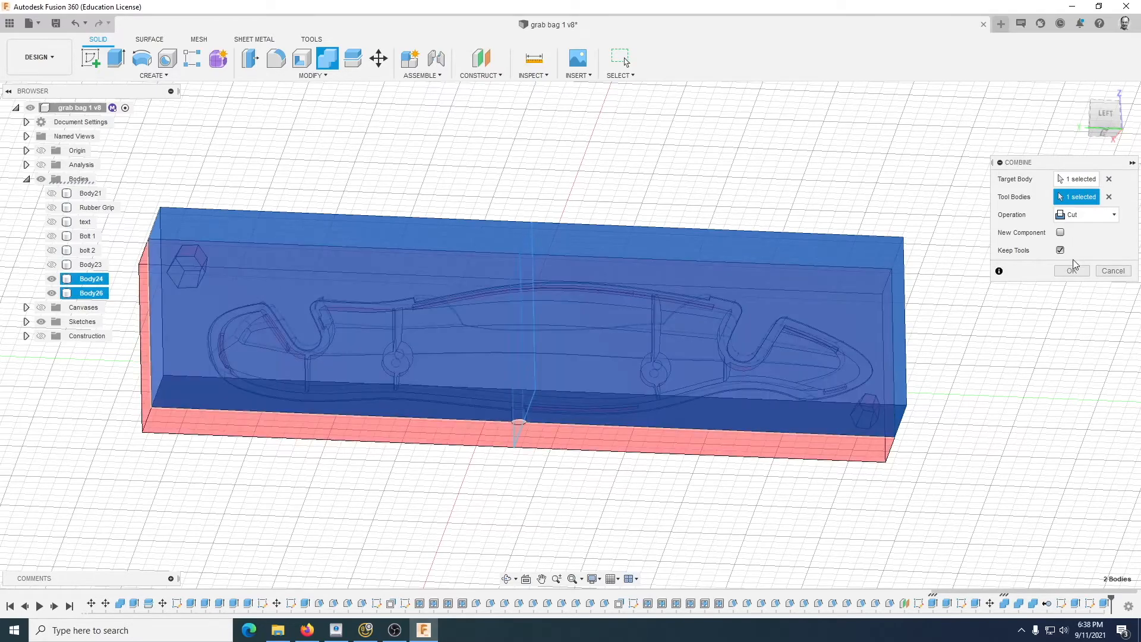
left_click(1072, 270)
middle_click_drag(627, 315, 683, 324, "shift")
middle_click_drag(426, 403, 326, 299, "shift")
middle_click_drag(359, 443, 353, 390)
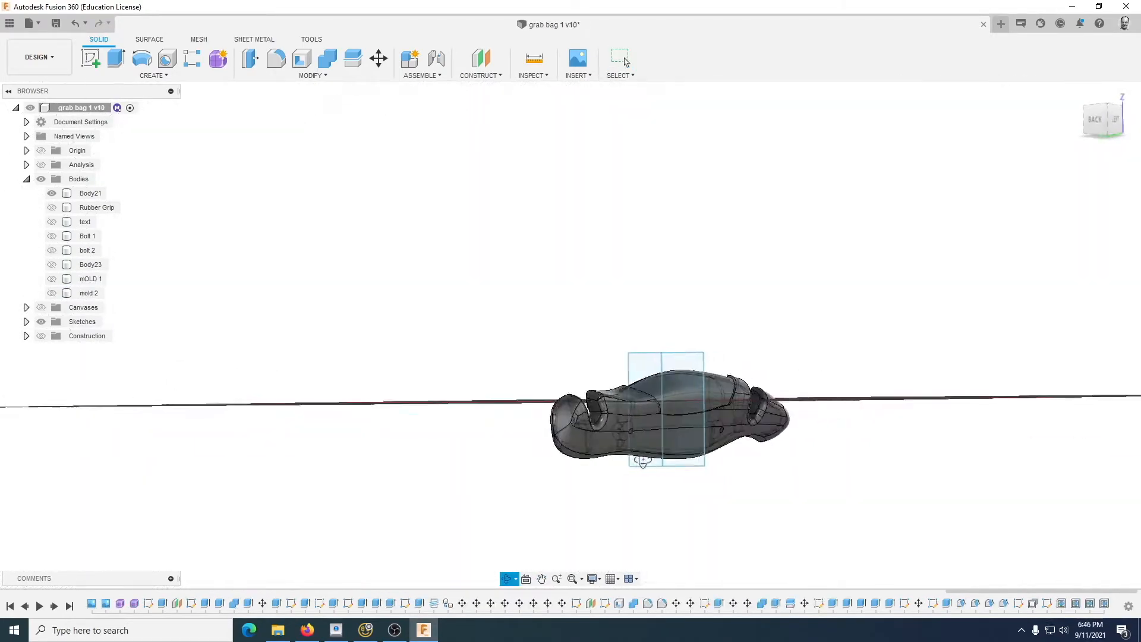
Step: Extrude the circular end faces inside both bolt holes of Body21 about -20.5 mm as a cut through the inner bosses
scroll(615, 436, "up", 6)
mouse_move(612, 444)
middle_mouse_down("shift")
mouse_move(598, 404)
mouse_move(612, 451)
middle_mouse_up("shift")
left_click(261, 135)
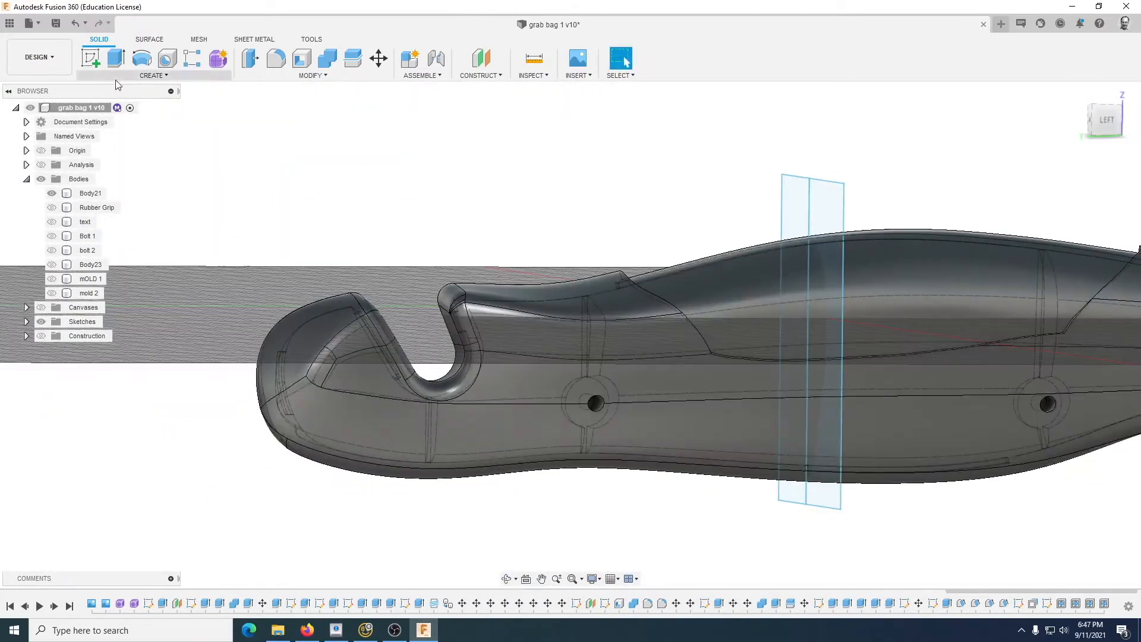
left_click(116, 57)
scroll(594, 407, "up", 5)
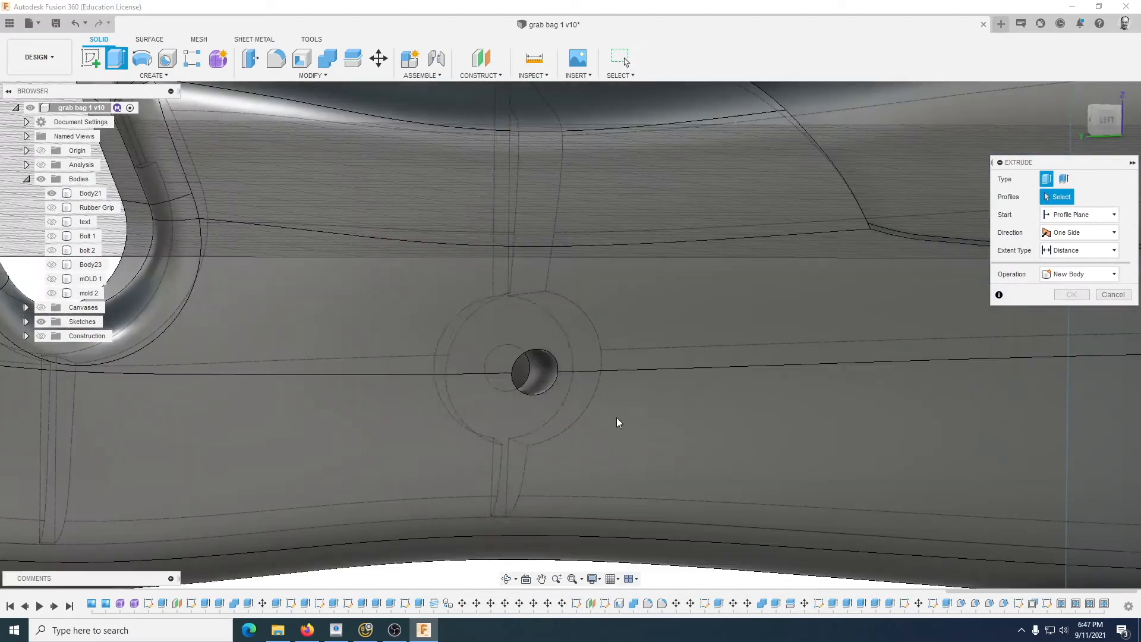
left_click(523, 373)
scroll(731, 444, "down", 5)
middle_click_drag(764, 445, 716, 441)
left_click(764, 403)
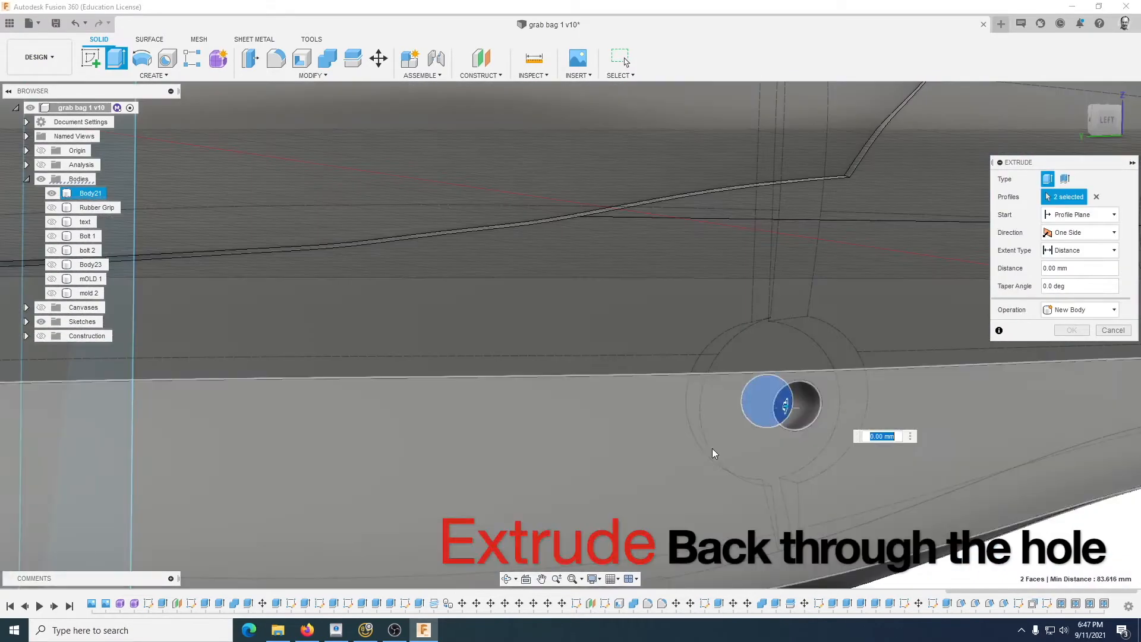
scroll(712, 448, "down", 5)
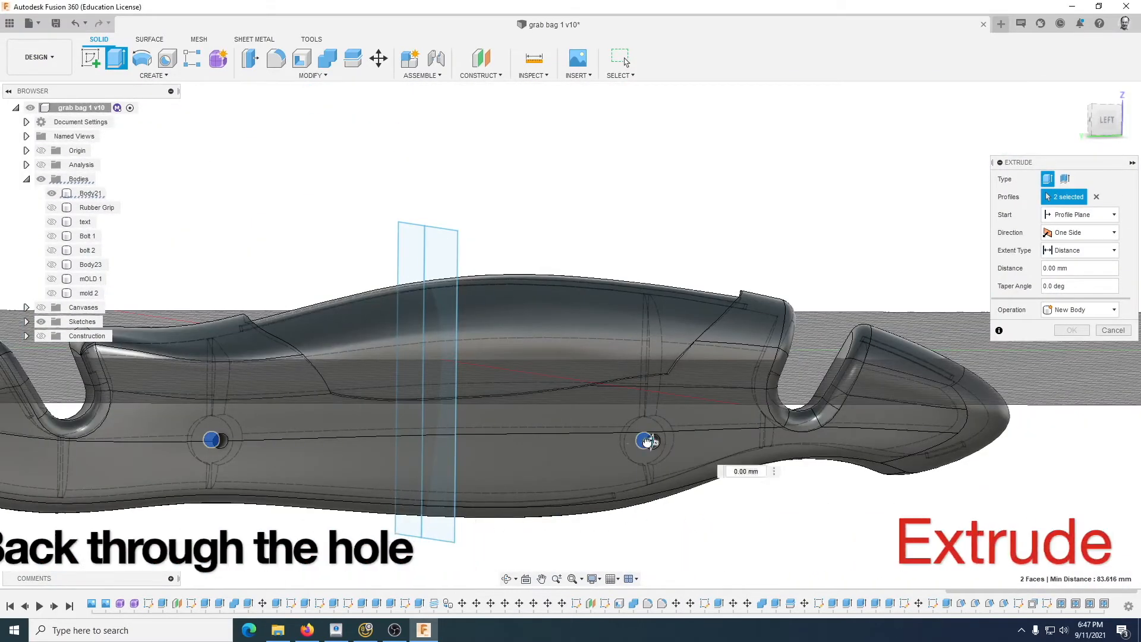
left_click_drag(647, 440, 615, 441)
middle_click_drag(514, 443, 820, 431, "shift")
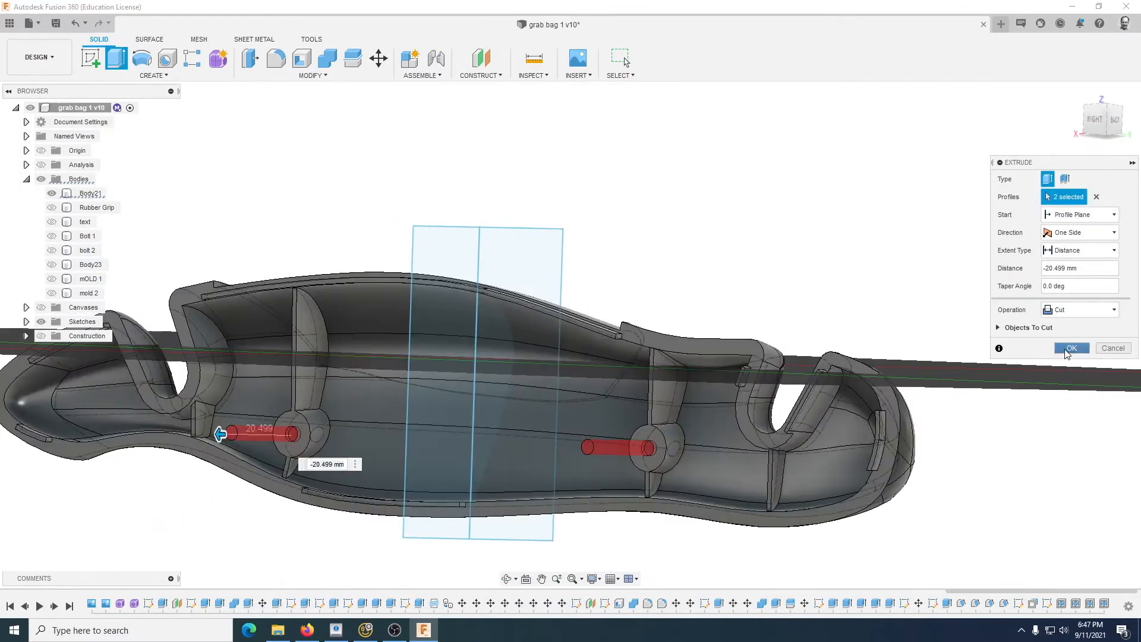
left_click(1070, 349)
middle_click_drag(448, 558, 603, 521)
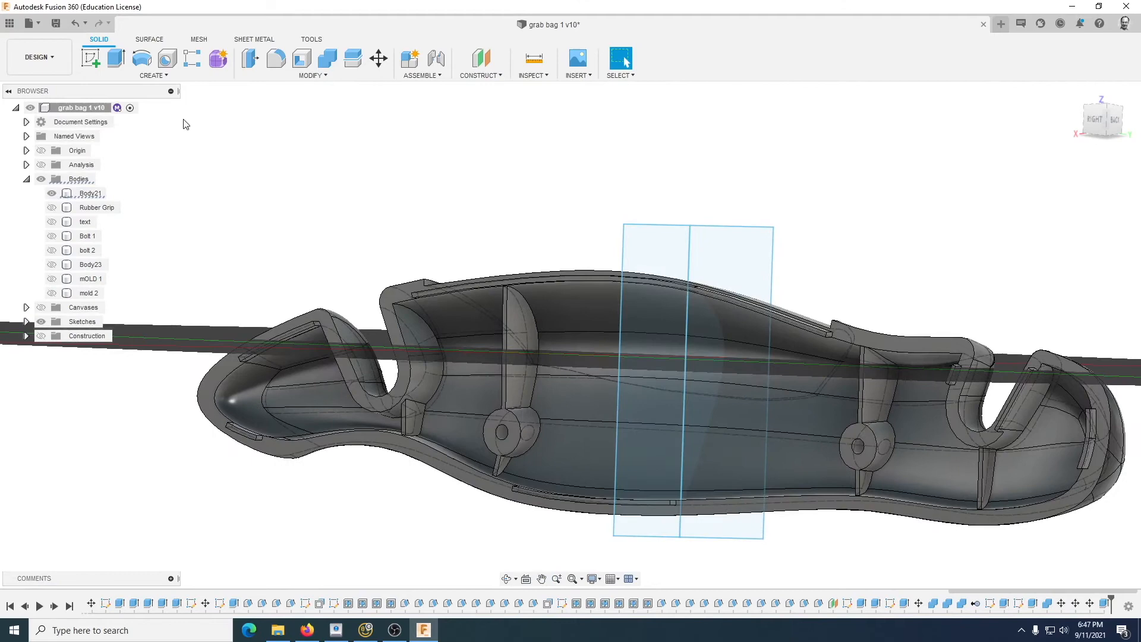
Step: Start a Thread feature on the cylindrical wall of a bolt hole inside Body21's boss
left_click(154, 76)
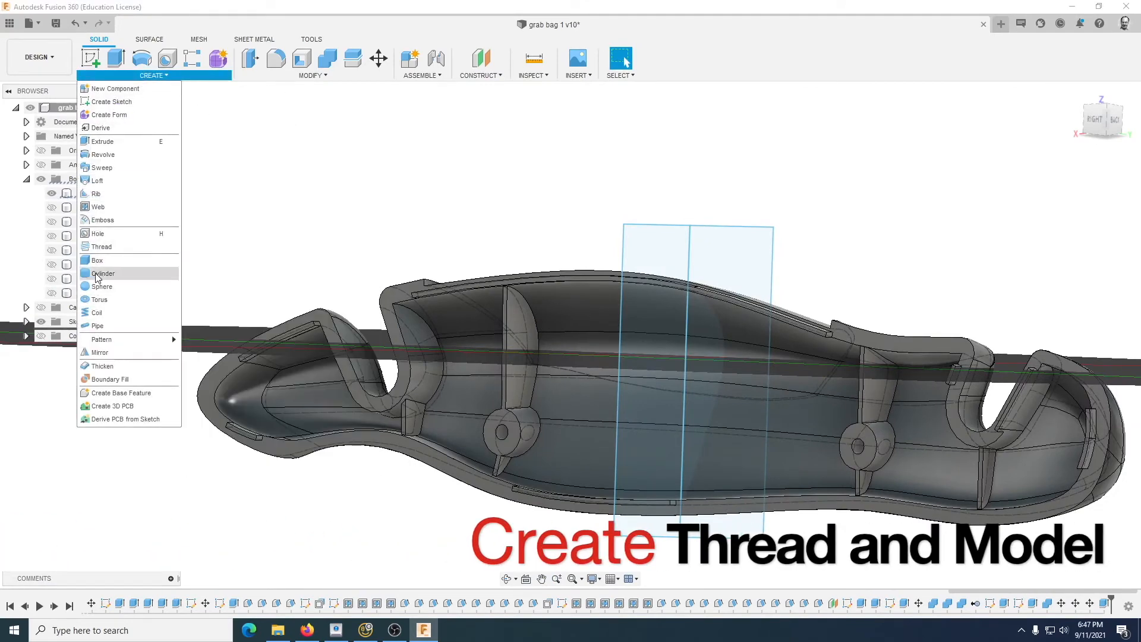
left_click(103, 247)
left_click(503, 435)
scroll(502, 436, "up", 3)
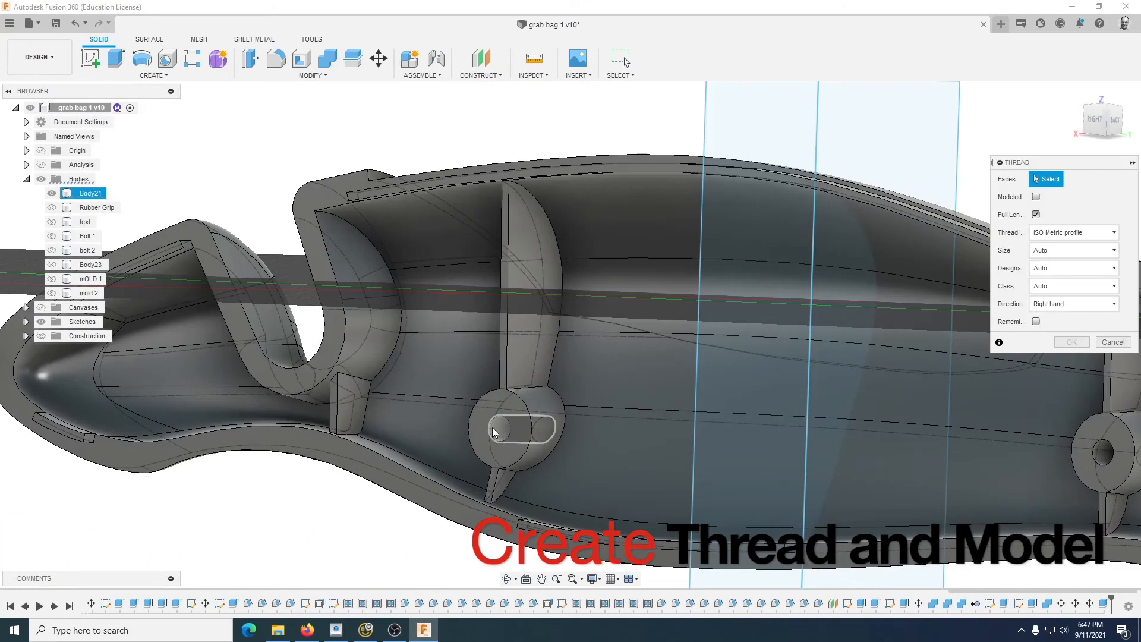